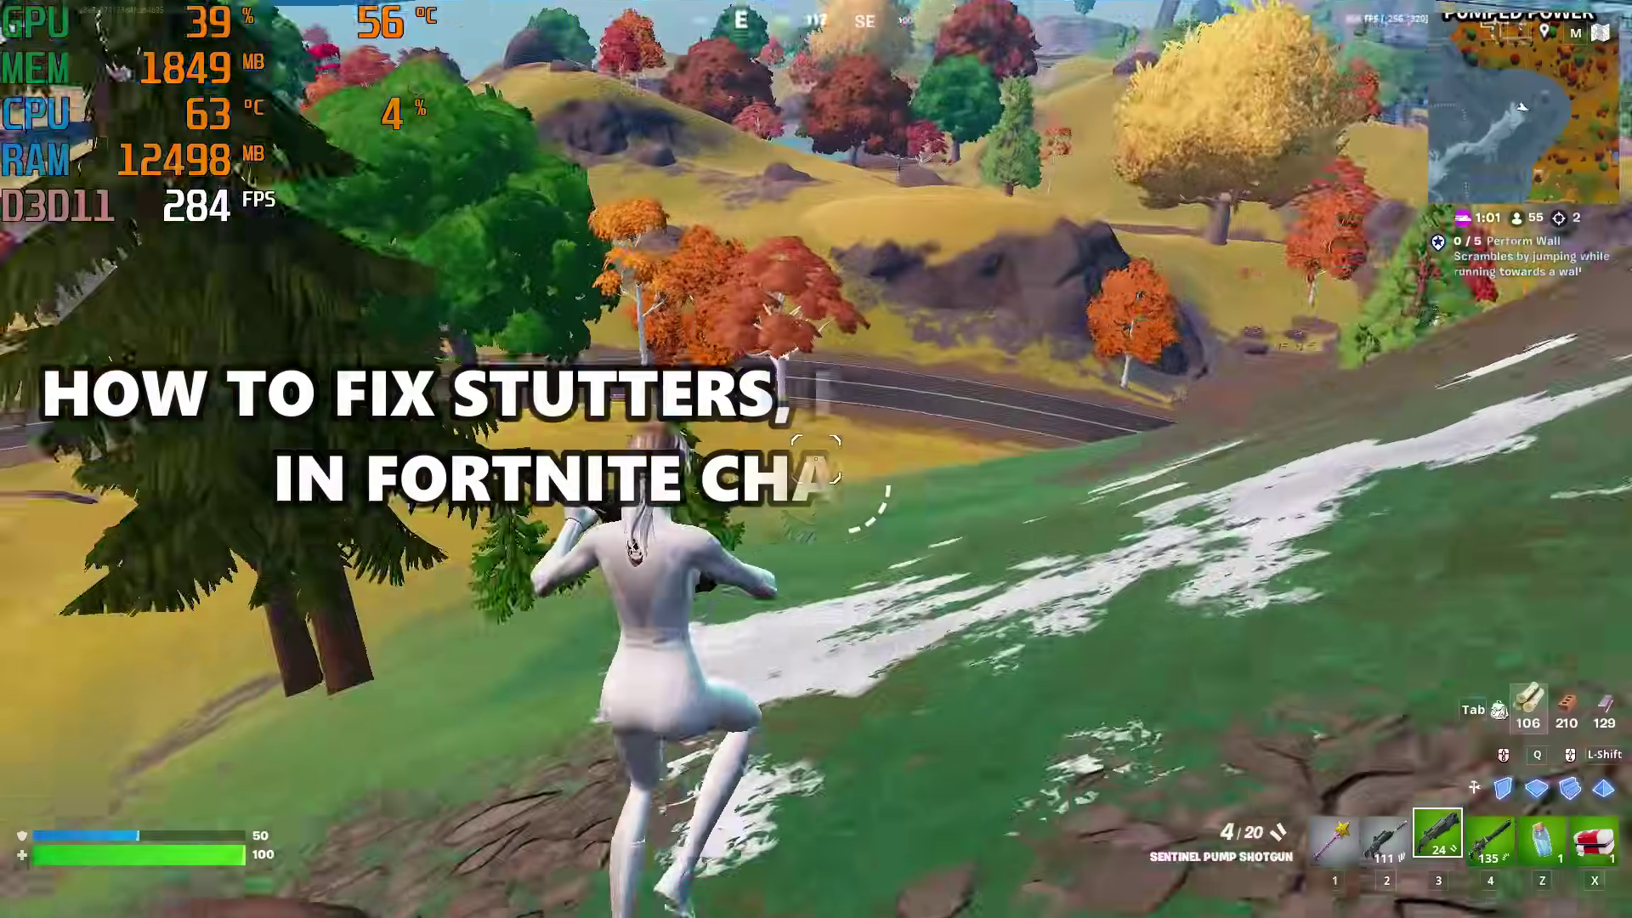
{"action": "key", "text": "w"}
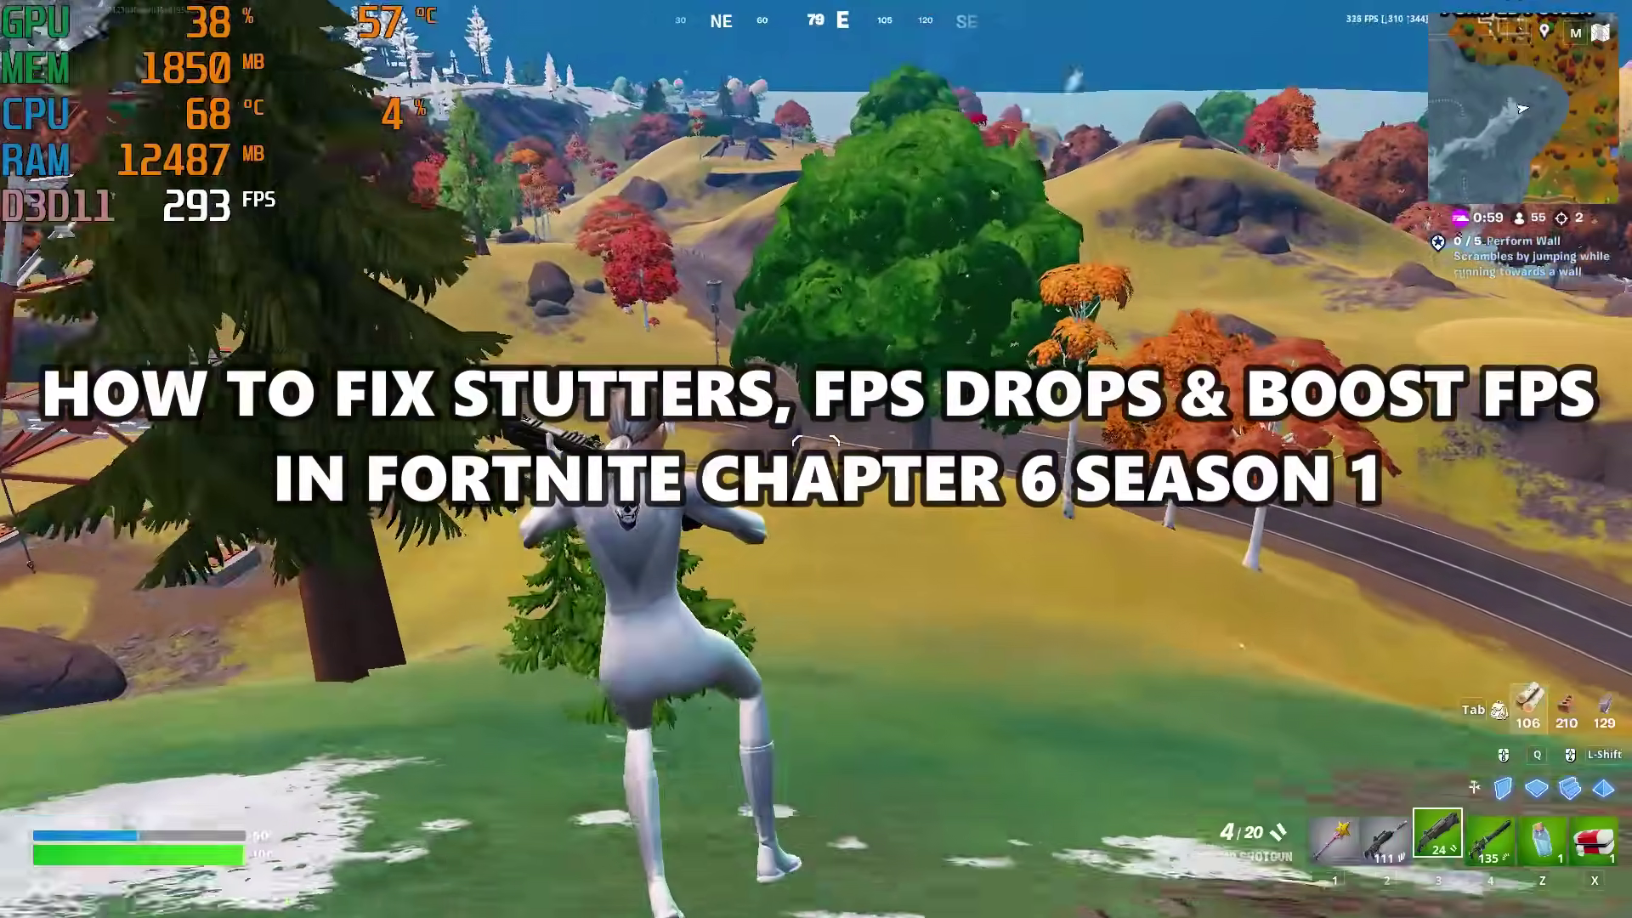
{"action": "key", "text": "w"}
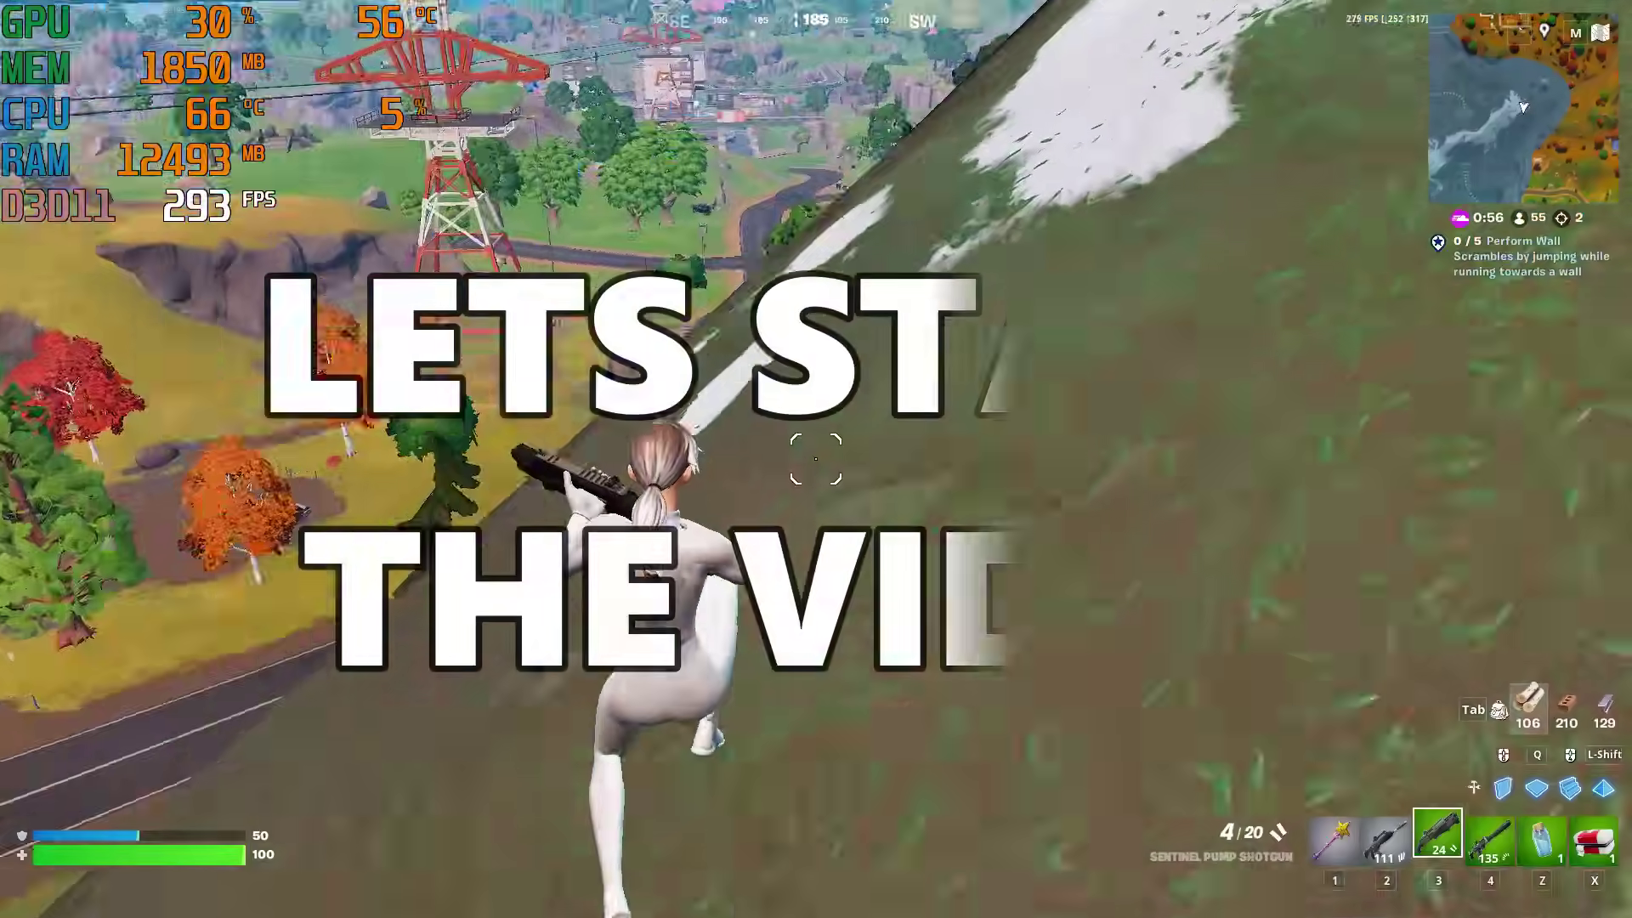
{"action": "key", "text": "2"}
{"action": "key", "text": "w"}
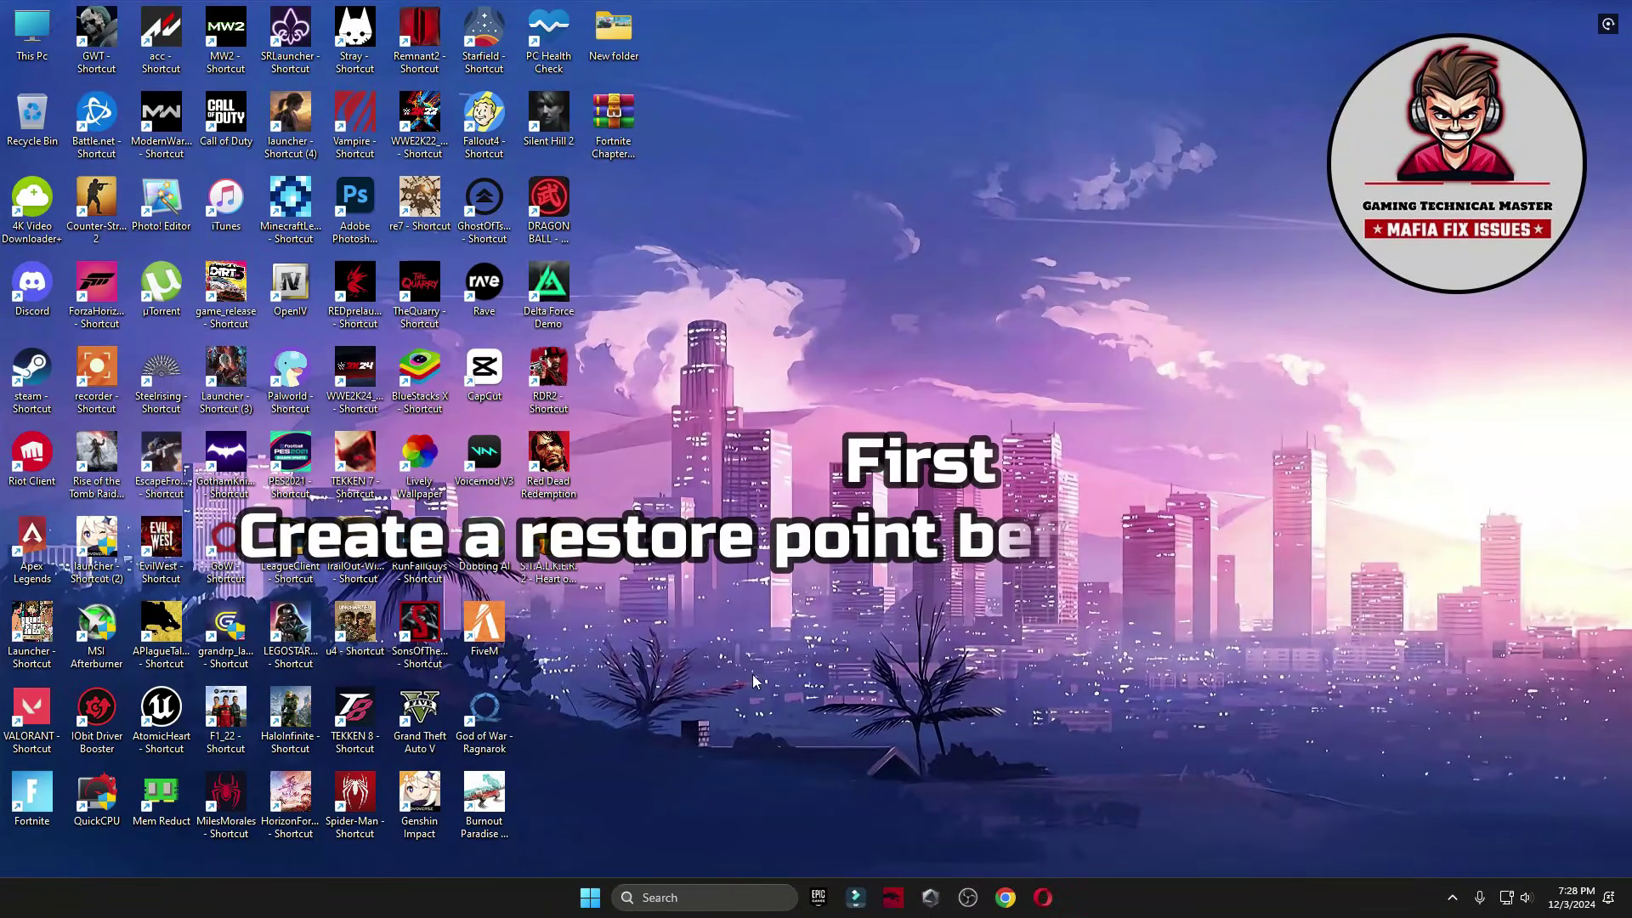
Find the system setting for creating a restore point and open its System Protection settings.
{"action": "left_click", "coordinate": [724, 895]}
{"action": "type", "text": "create a restore point"}
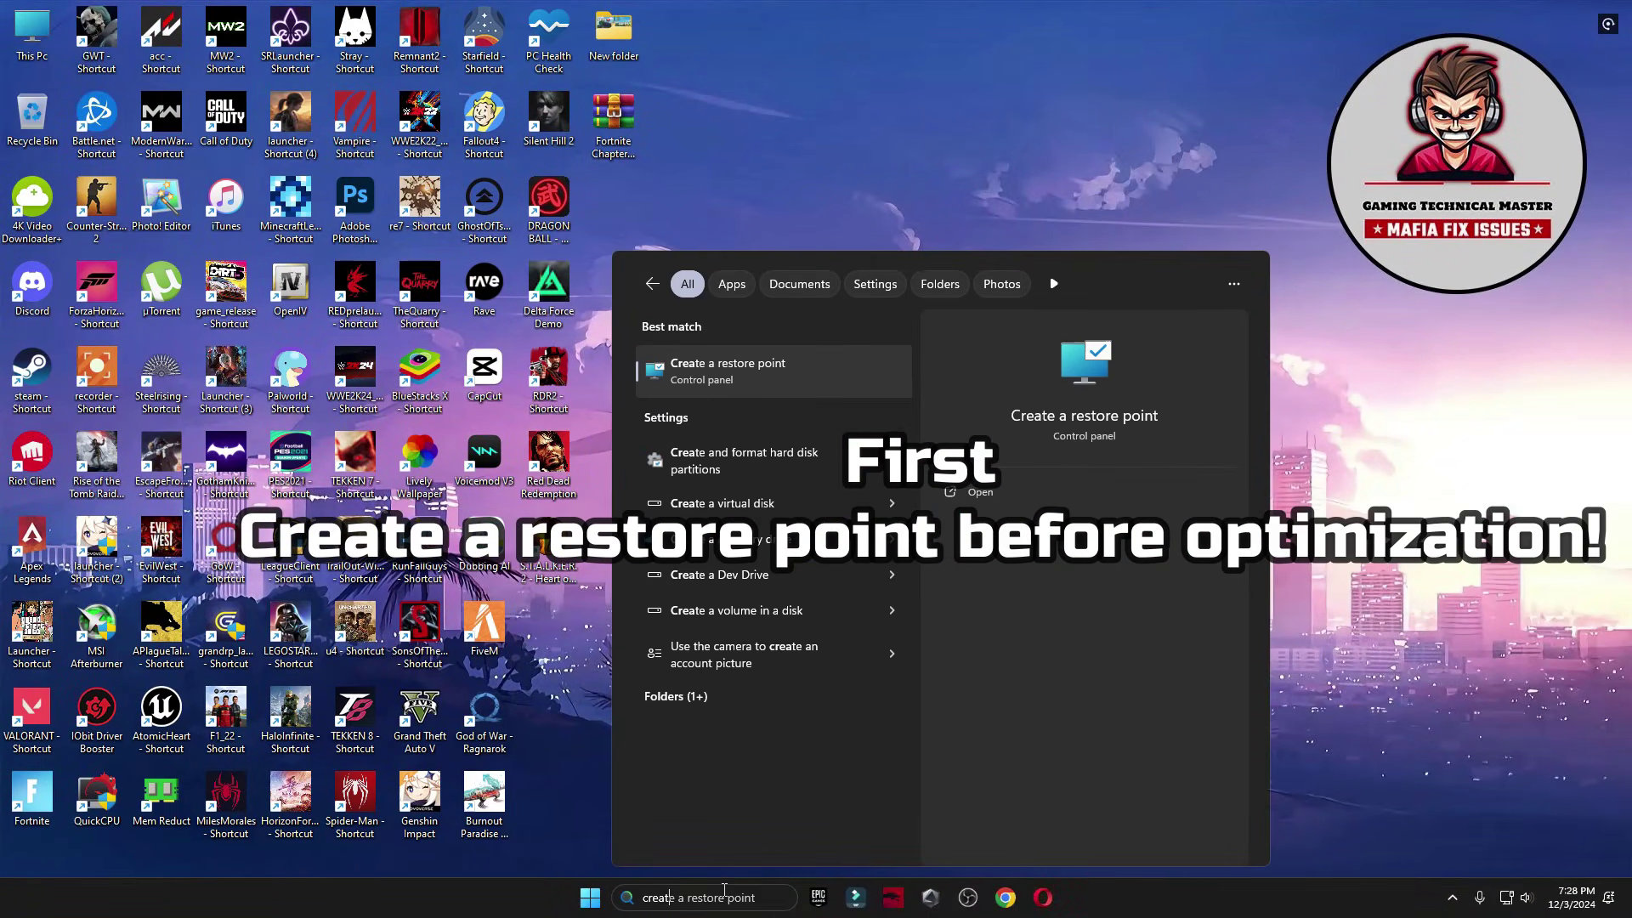
{"action": "left_click", "coordinate": [748, 356]}
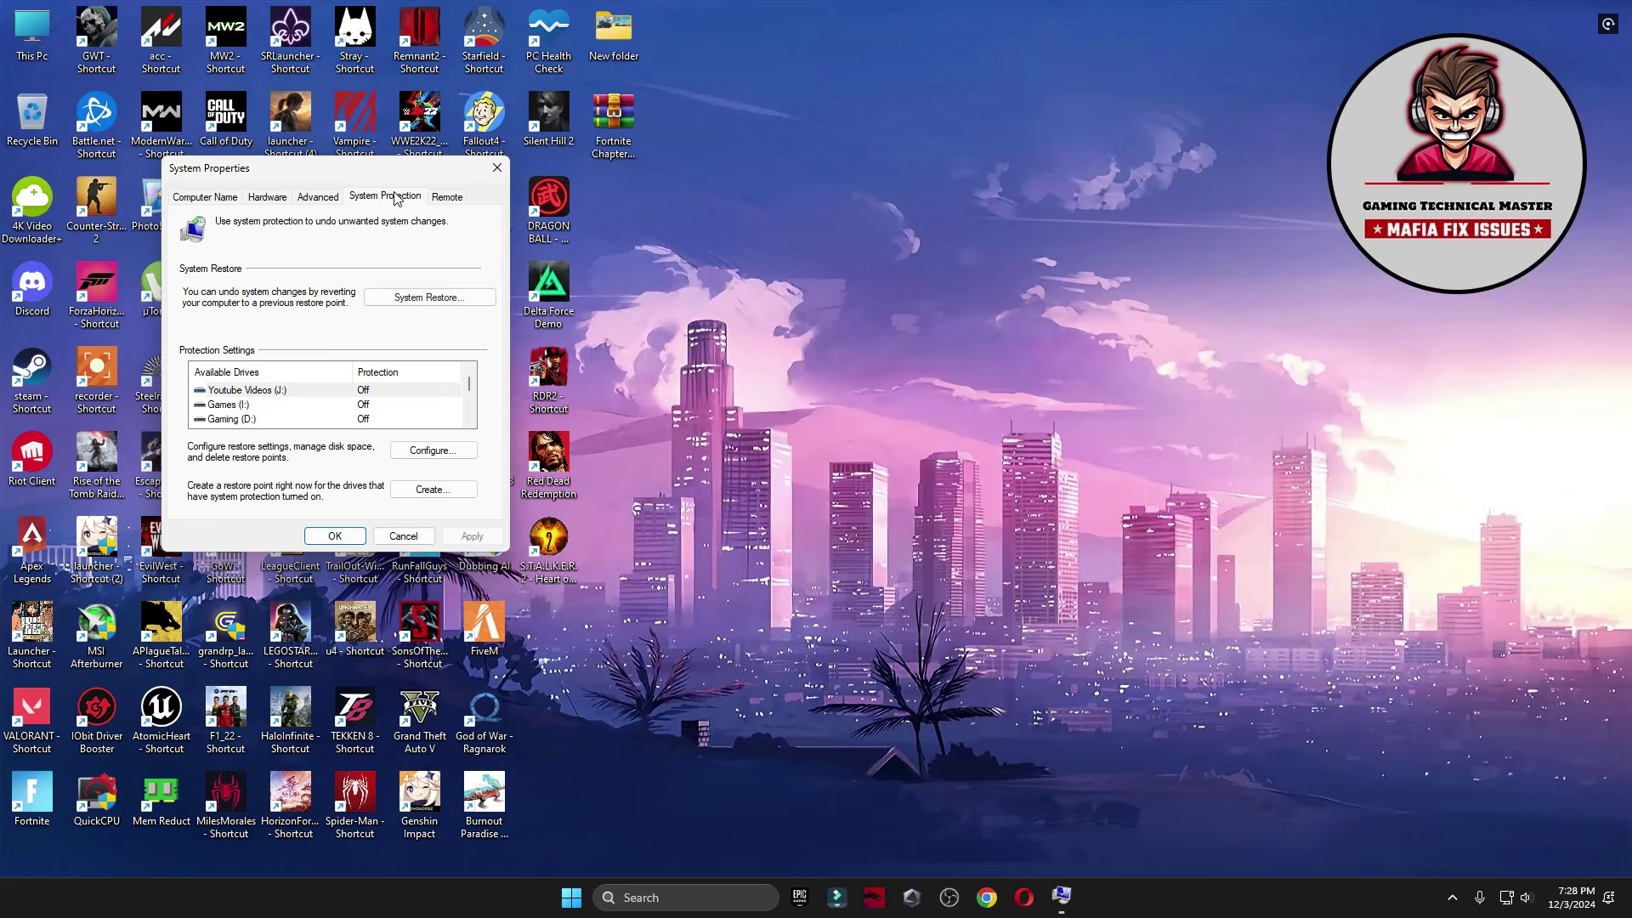
{"action": "left_click_drag", "start_coordinate": [340, 174], "coordinate": [975, 166]}
Configure protection for Local Disk (C:) (System) with system protection turned on.
{"action": "scroll", "coordinate": [853, 410], "scroll_direction": "down", "scroll_amount": 2}
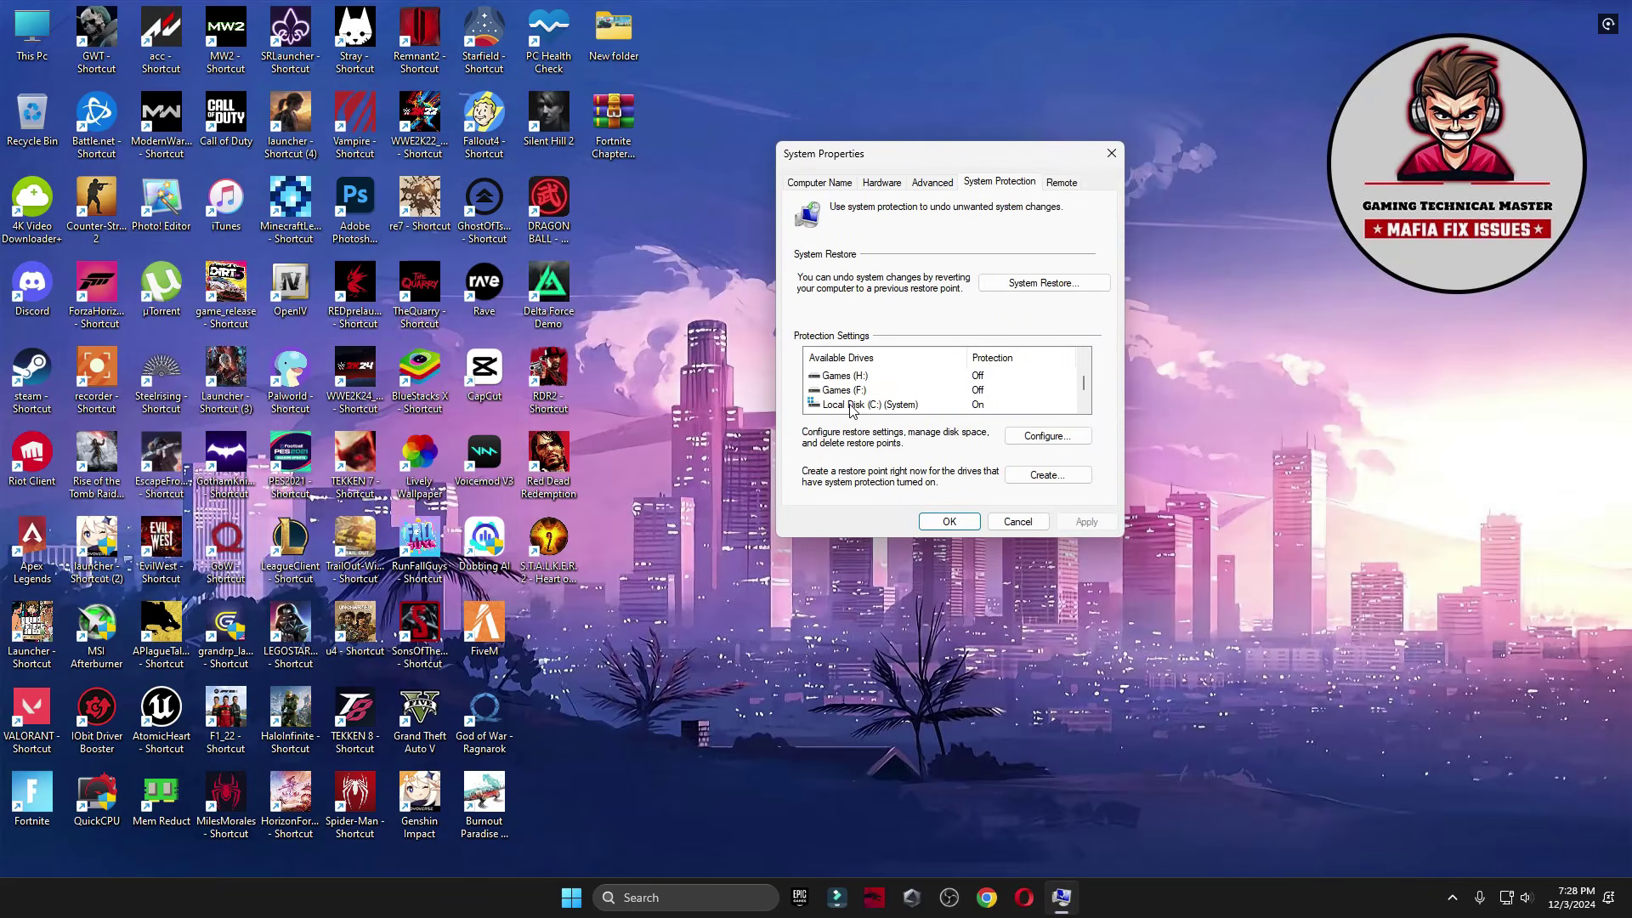
{"action": "left_click", "coordinate": [855, 405]}
{"action": "scroll", "coordinate": [842, 391], "scroll_direction": "down", "scroll_amount": 1}
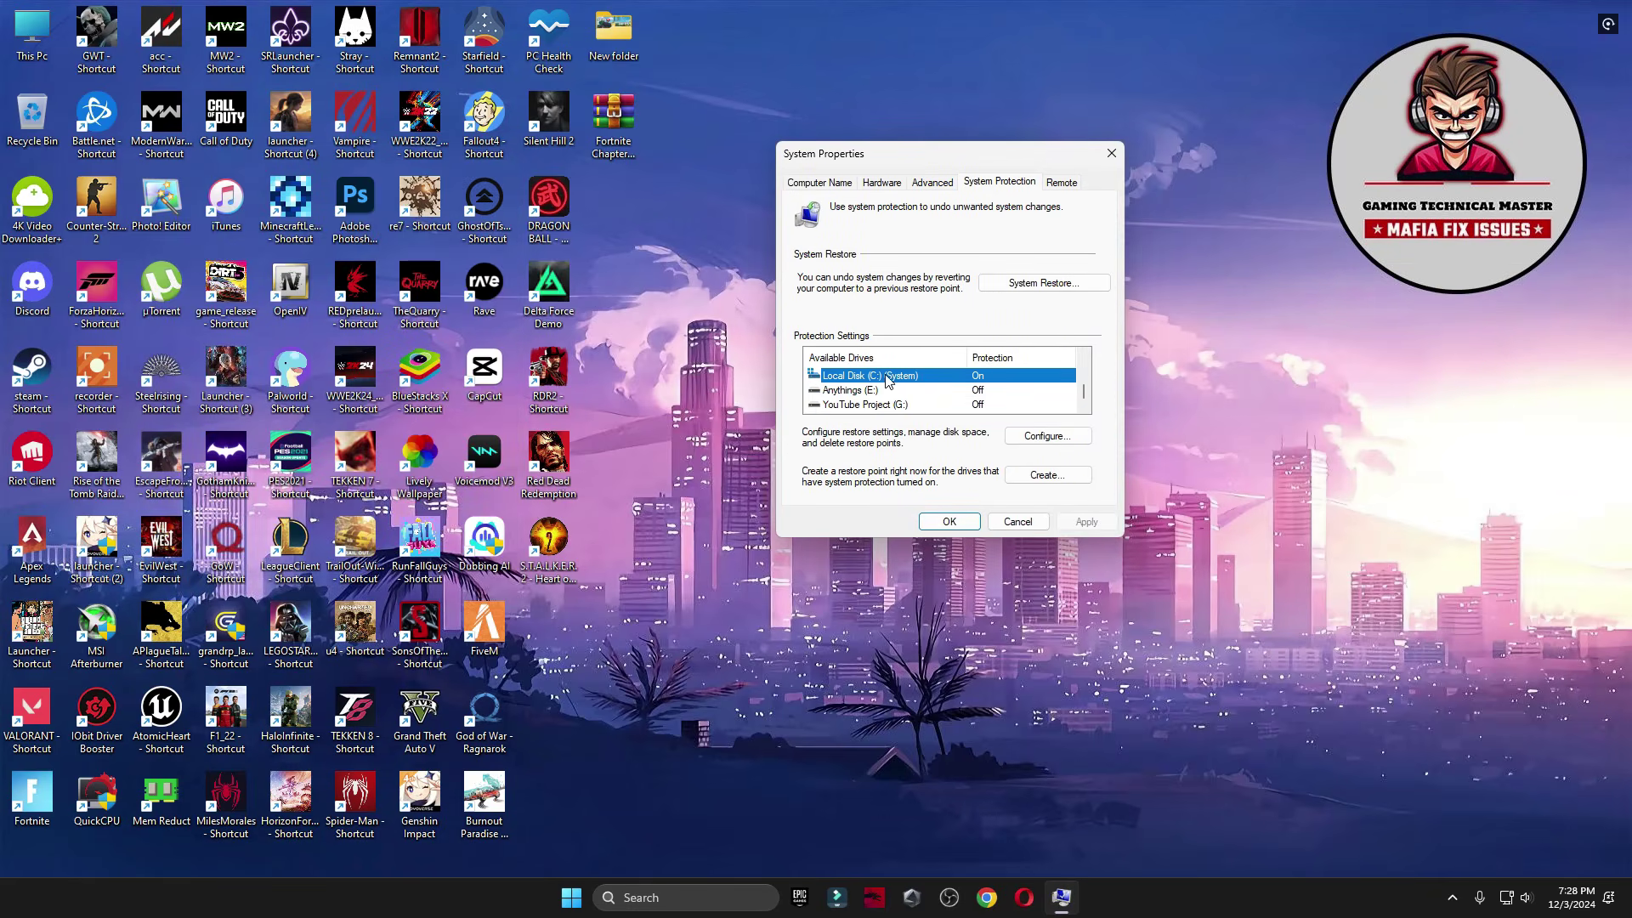
{"action": "left_click", "coordinate": [1049, 436]}
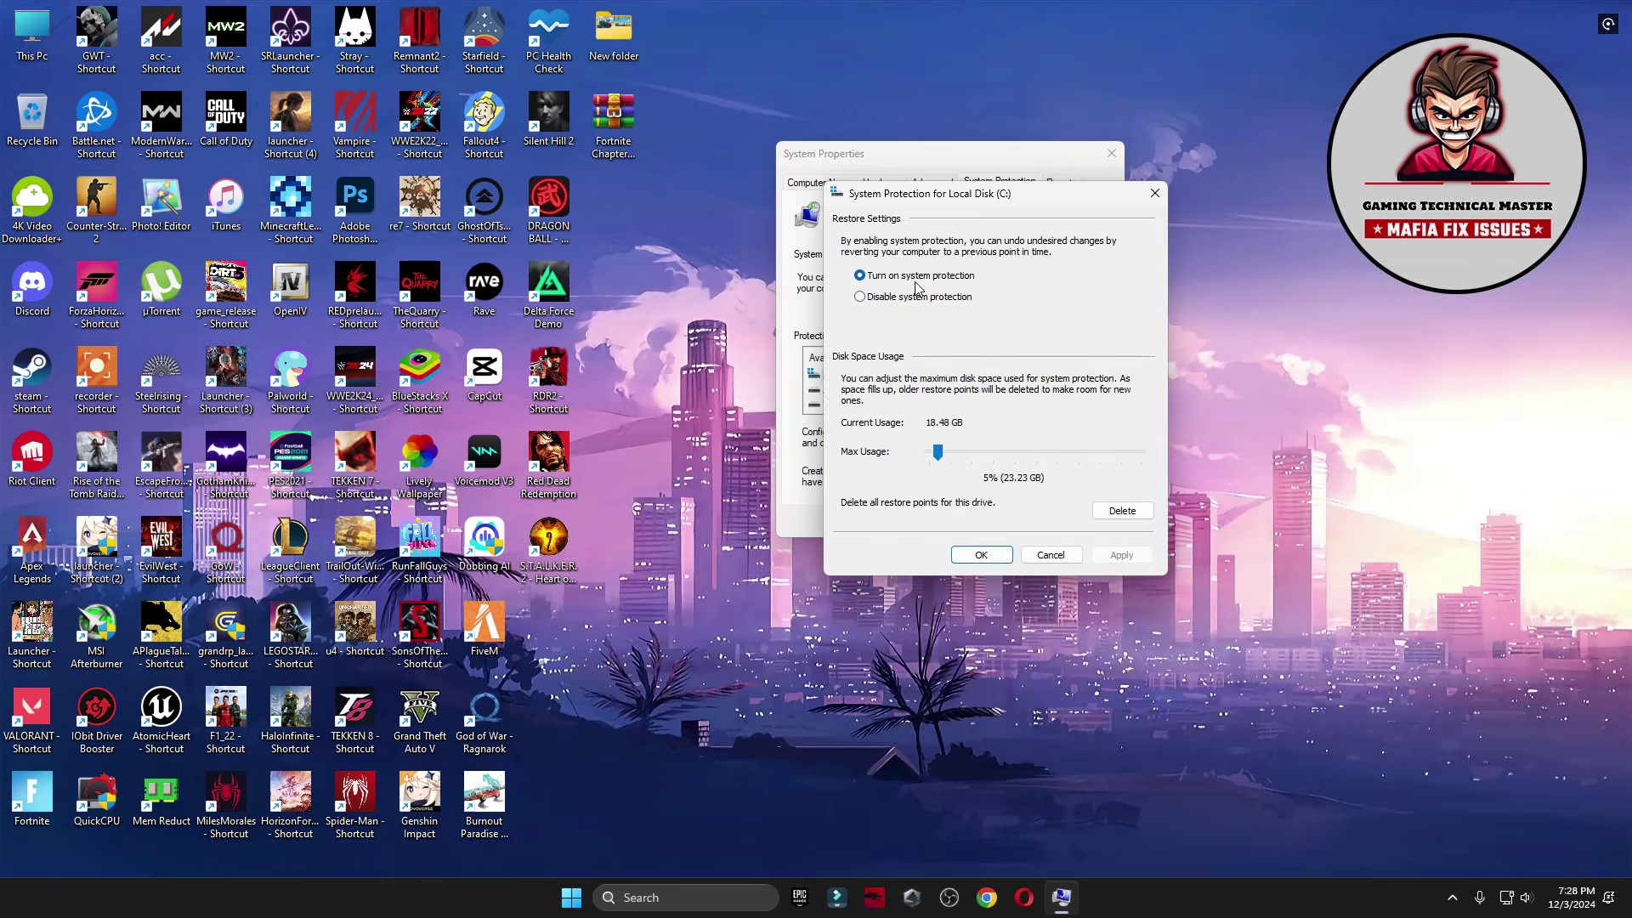
{"action": "left_click", "coordinate": [998, 561]}
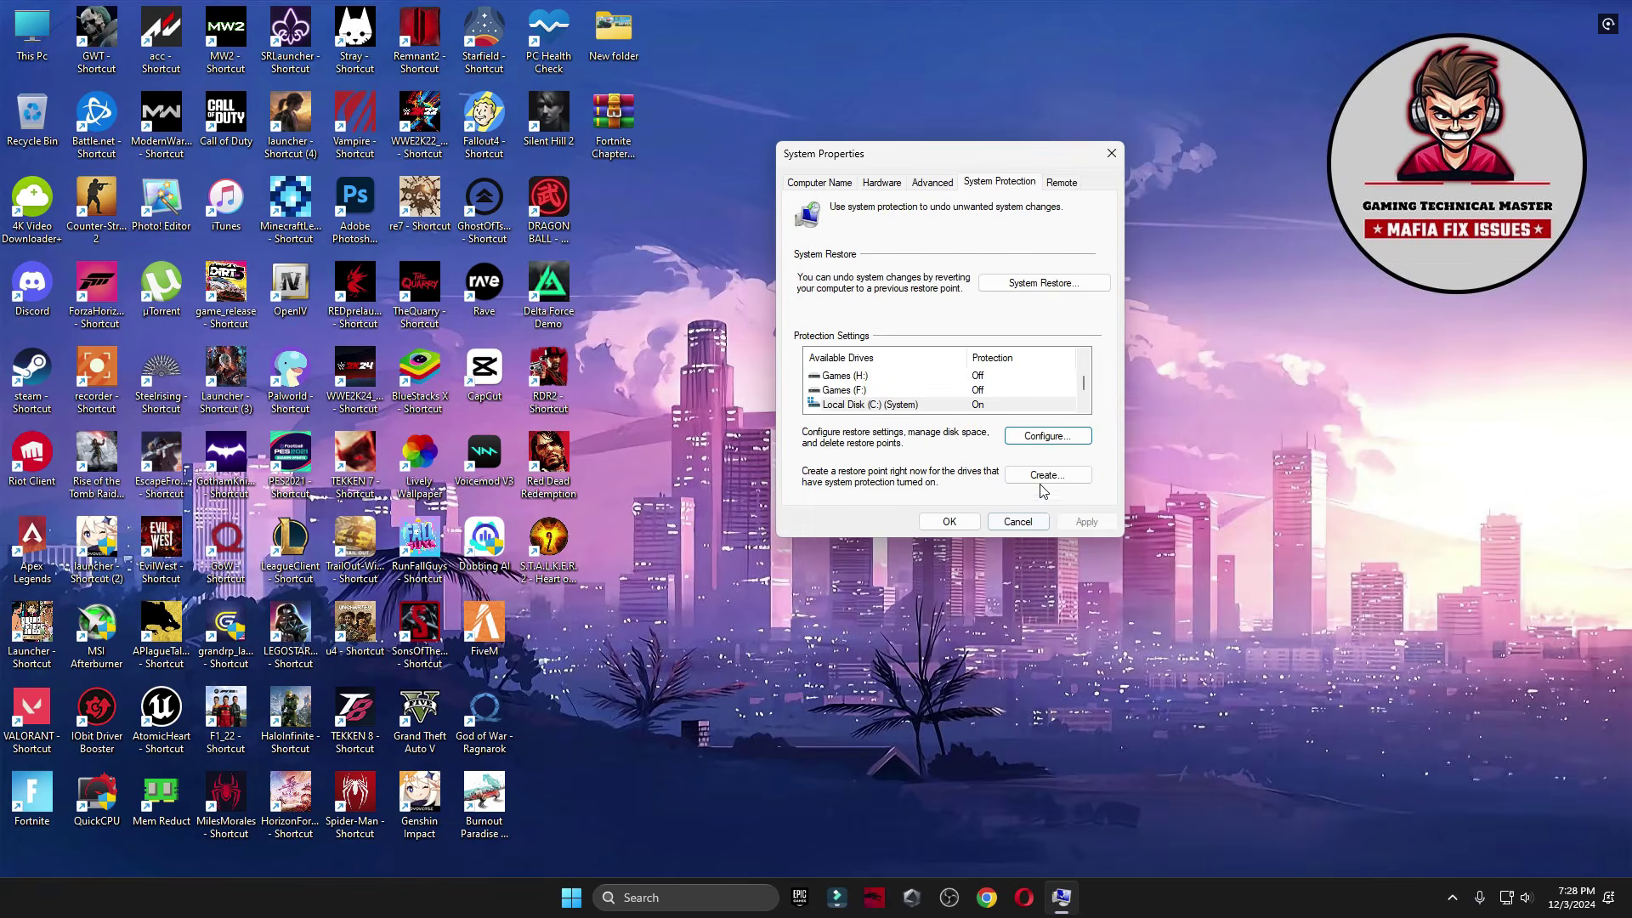
Create a restore point described as "backup" and close the System Properties dialog.
{"action": "left_click", "coordinate": [1047, 475]}
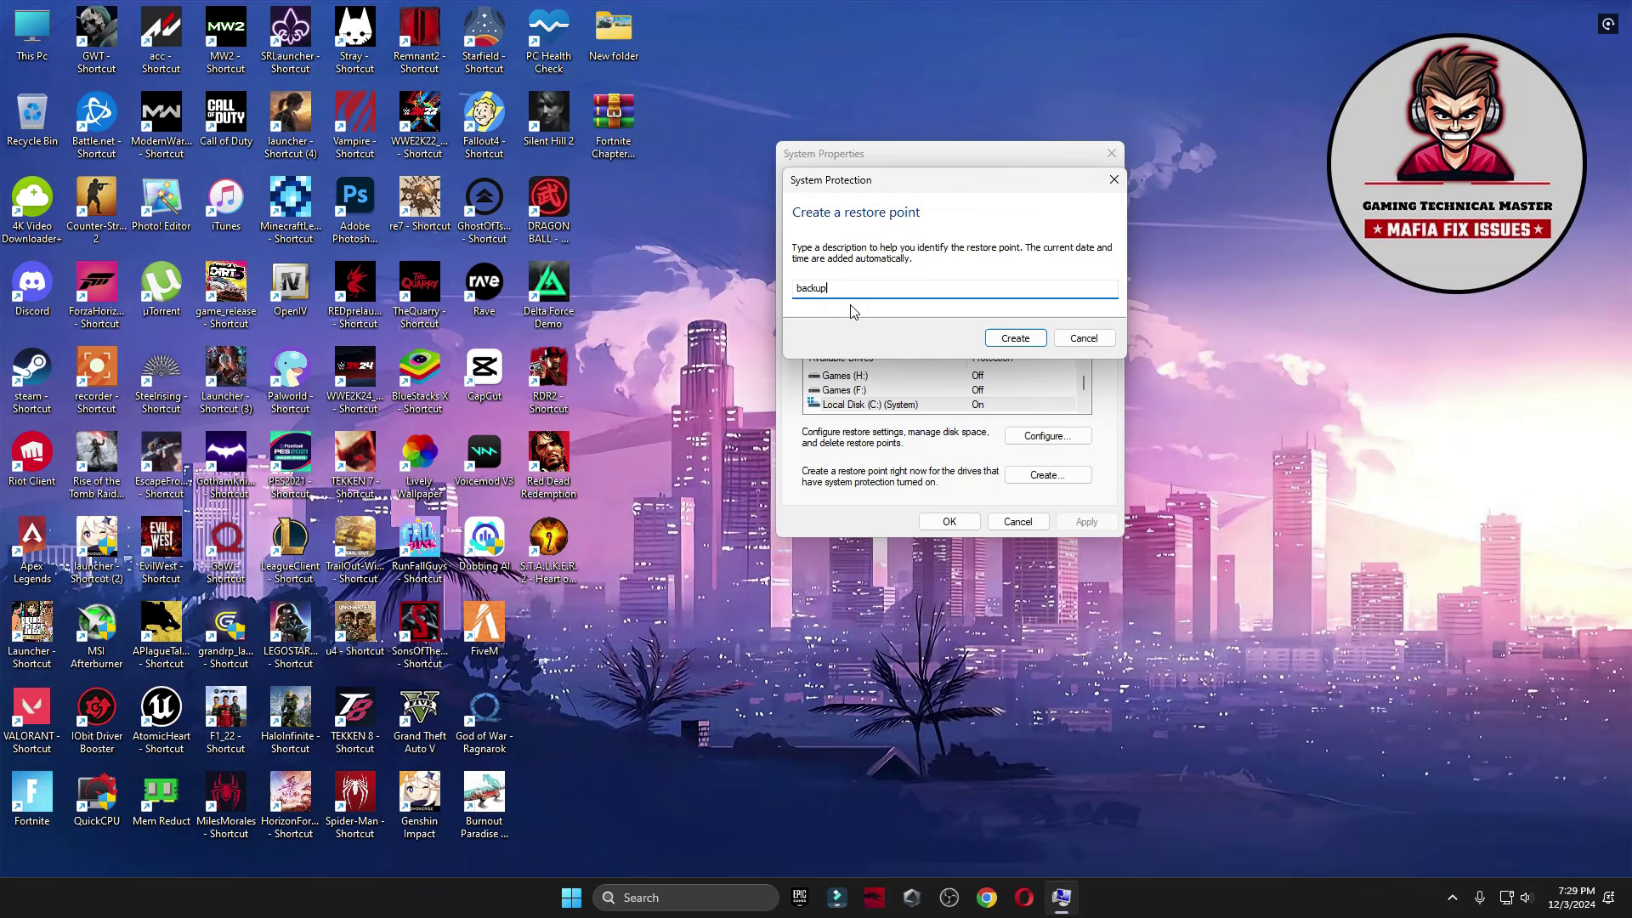
{"action": "left_click", "coordinate": [1019, 339]}
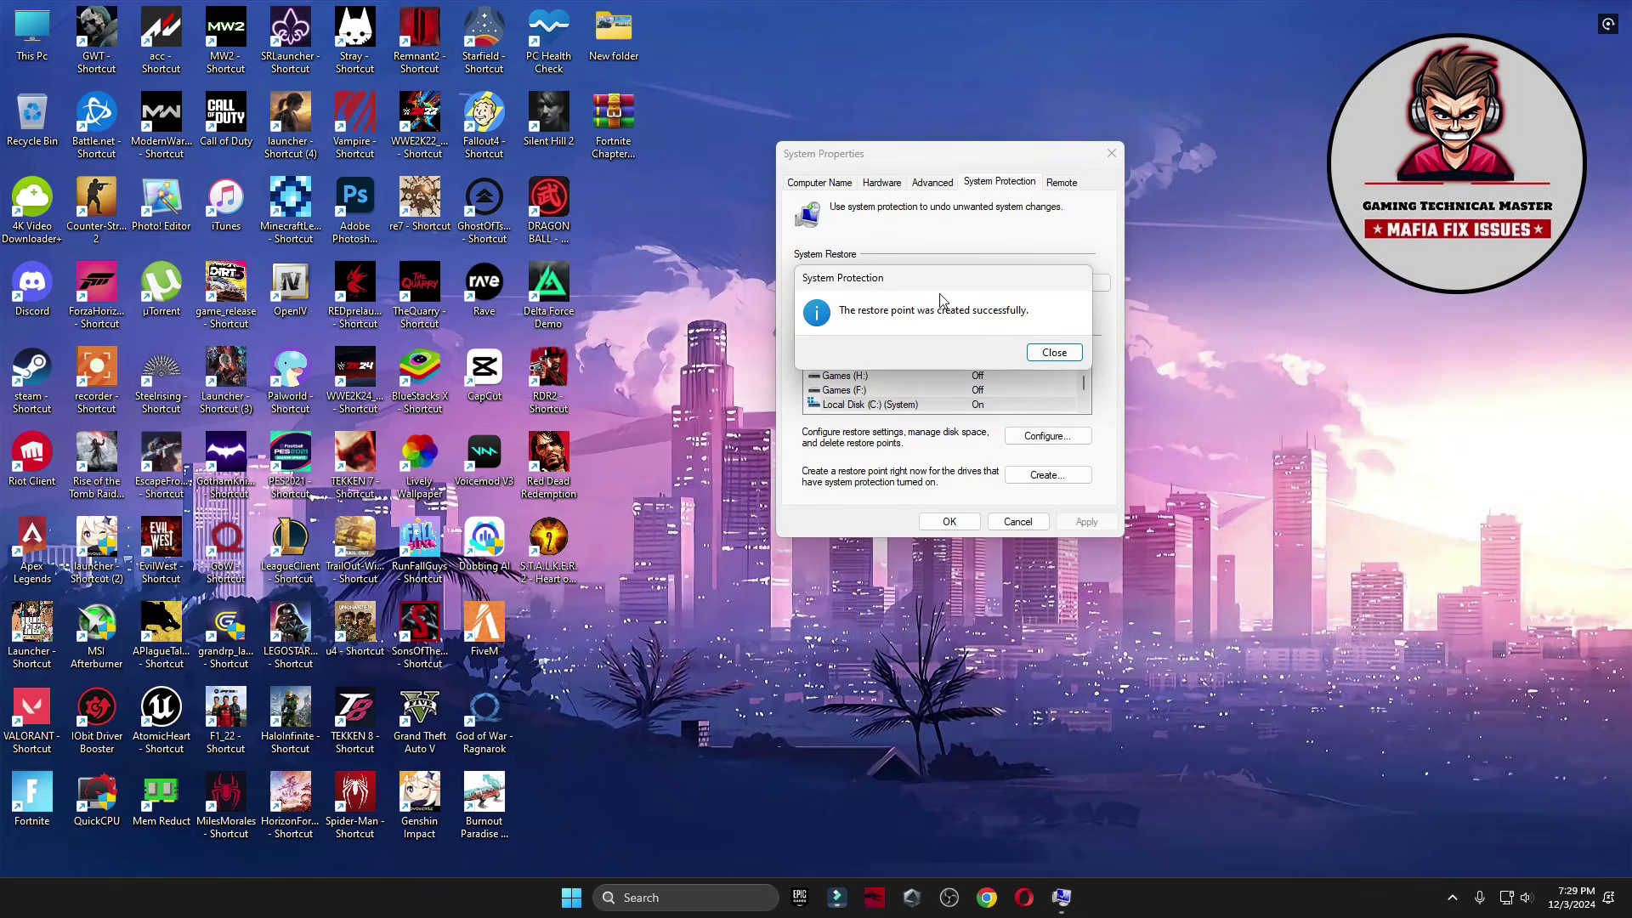
{"action": "left_click", "coordinate": [1058, 352]}
{"action": "left_click", "coordinate": [949, 521]}
Move the Fortnite Chapter 6 FPS Boost Pack archive to a free desktop area and extract it there with WinRAR.
{"action": "left_click_drag", "start_coordinate": [614, 119], "coordinate": [931, 244]}
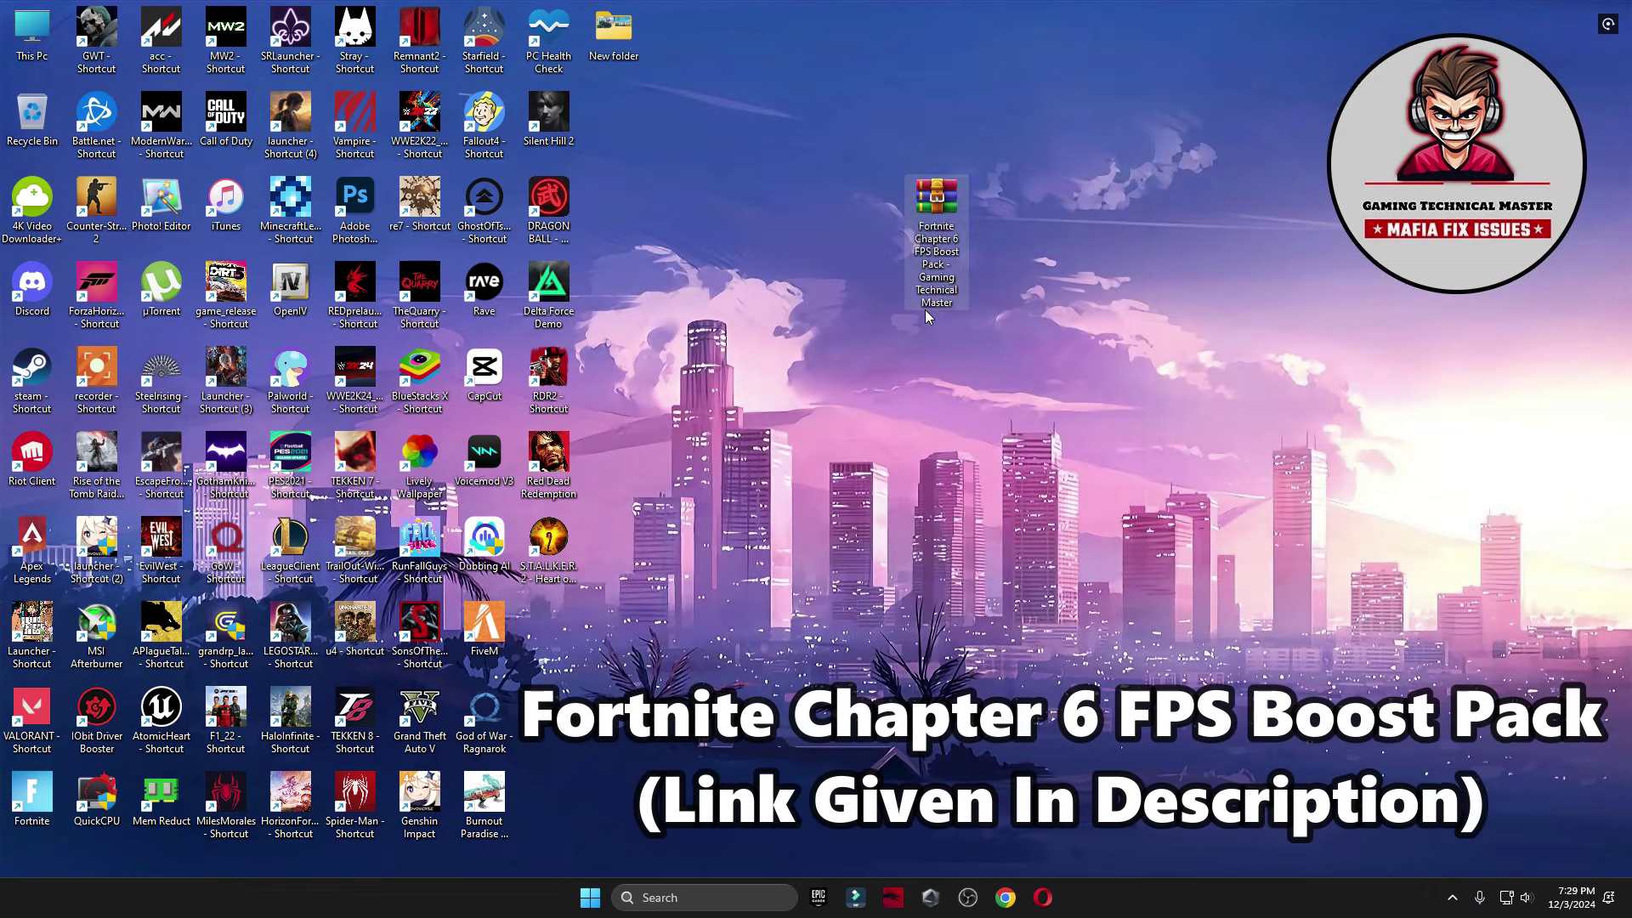
{"action": "right_click", "coordinate": [949, 213]}
{"action": "mouse_move", "coordinate": [1063, 546]}
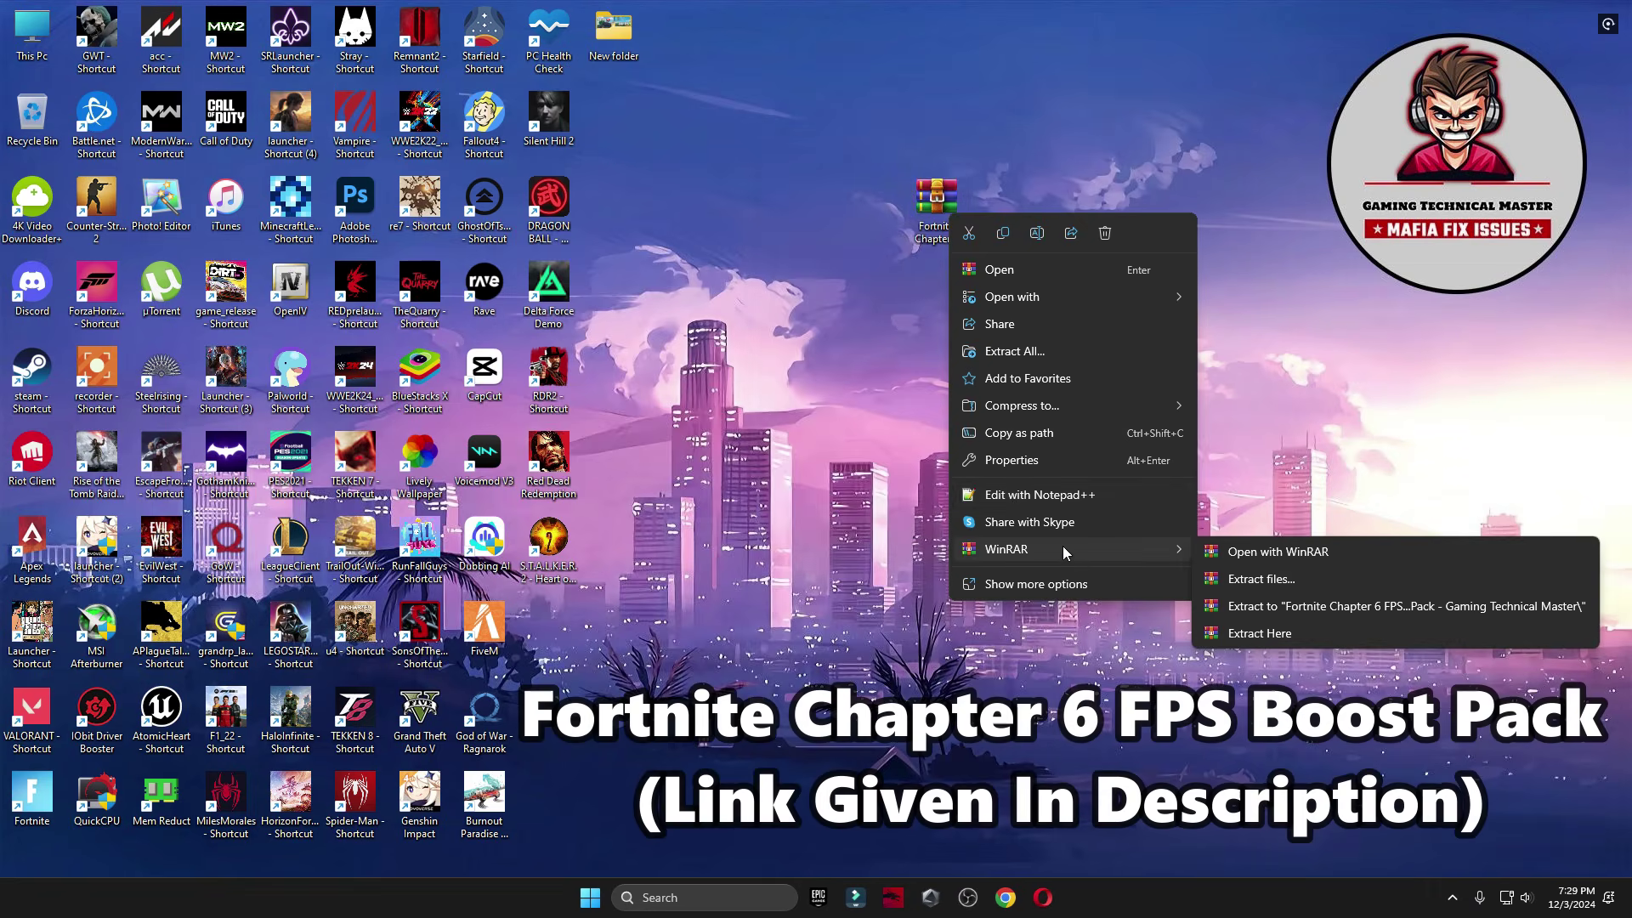
{"action": "left_click", "coordinate": [1242, 640]}
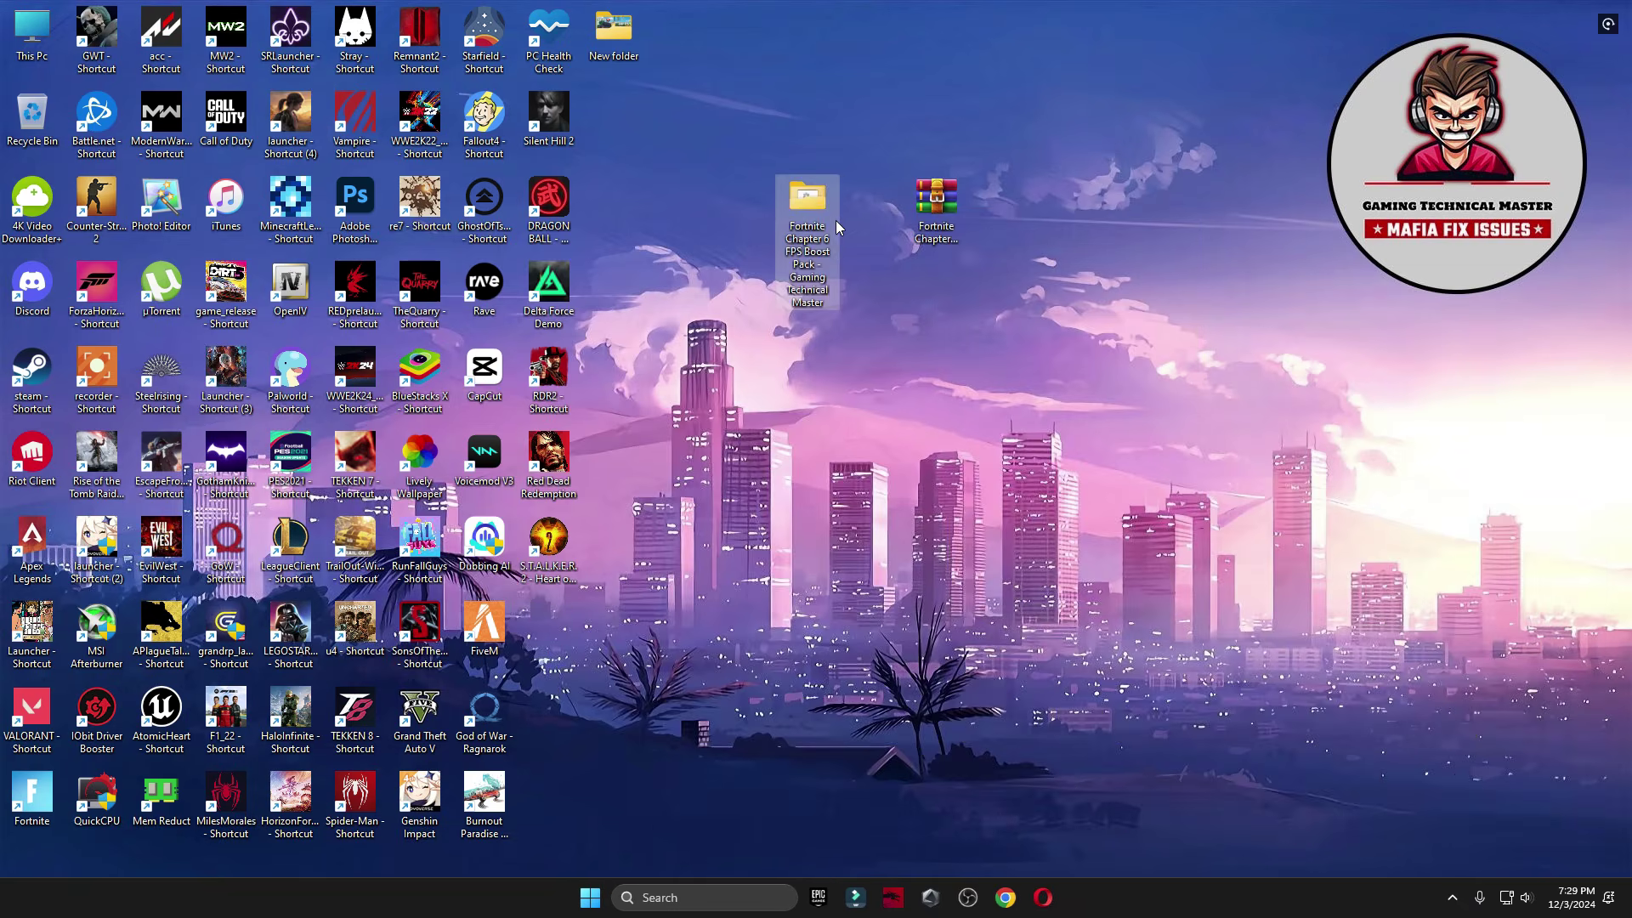
Run the Delete Prefetch Files, Delete Temporary Files and Delete Windows Update Cache scripts from the extracted pack's Cleanup folder.
{"action": "double_click", "coordinate": [795, 238]}
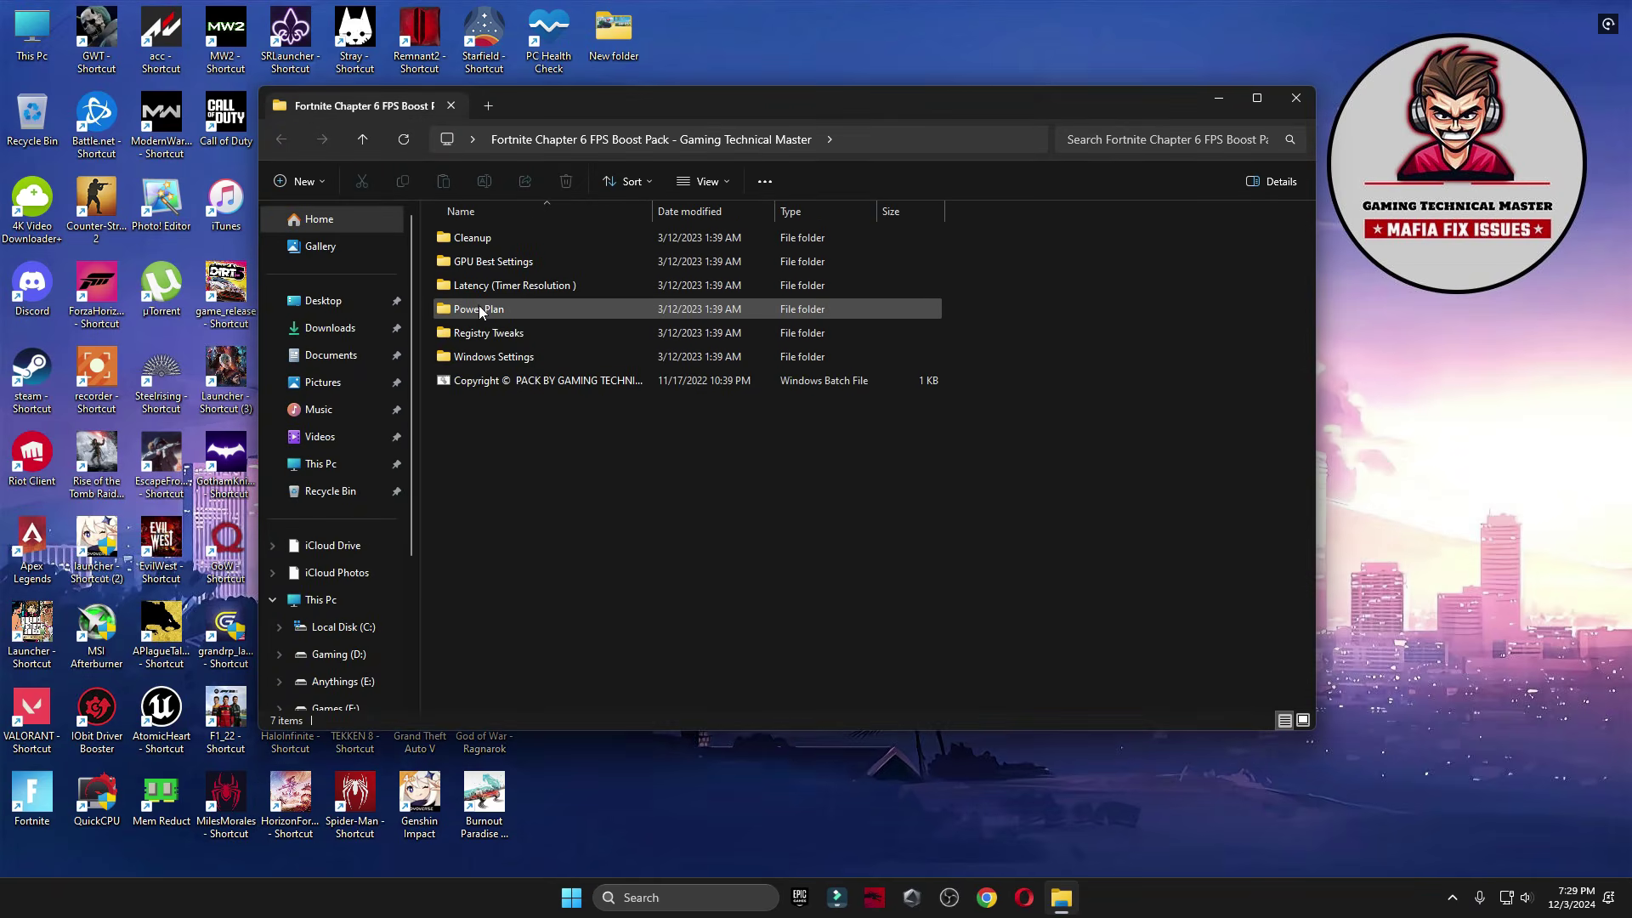
{"action": "double_click", "coordinate": [512, 240]}
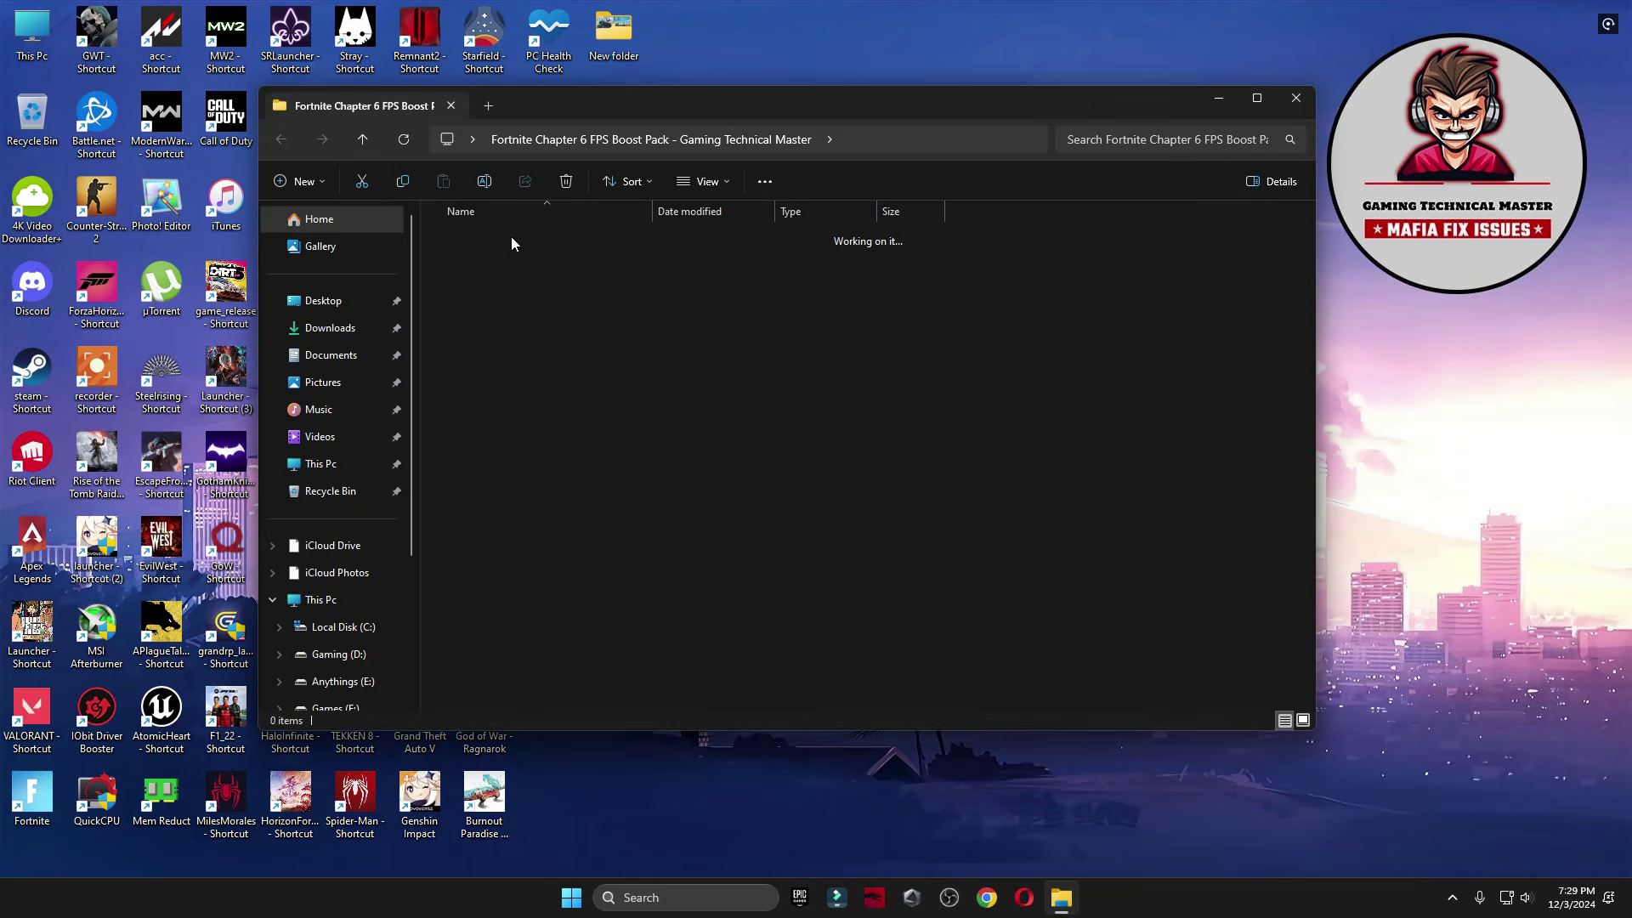
{"action": "left_click", "coordinate": [498, 234]}
{"action": "left_click", "coordinate": [522, 263]}
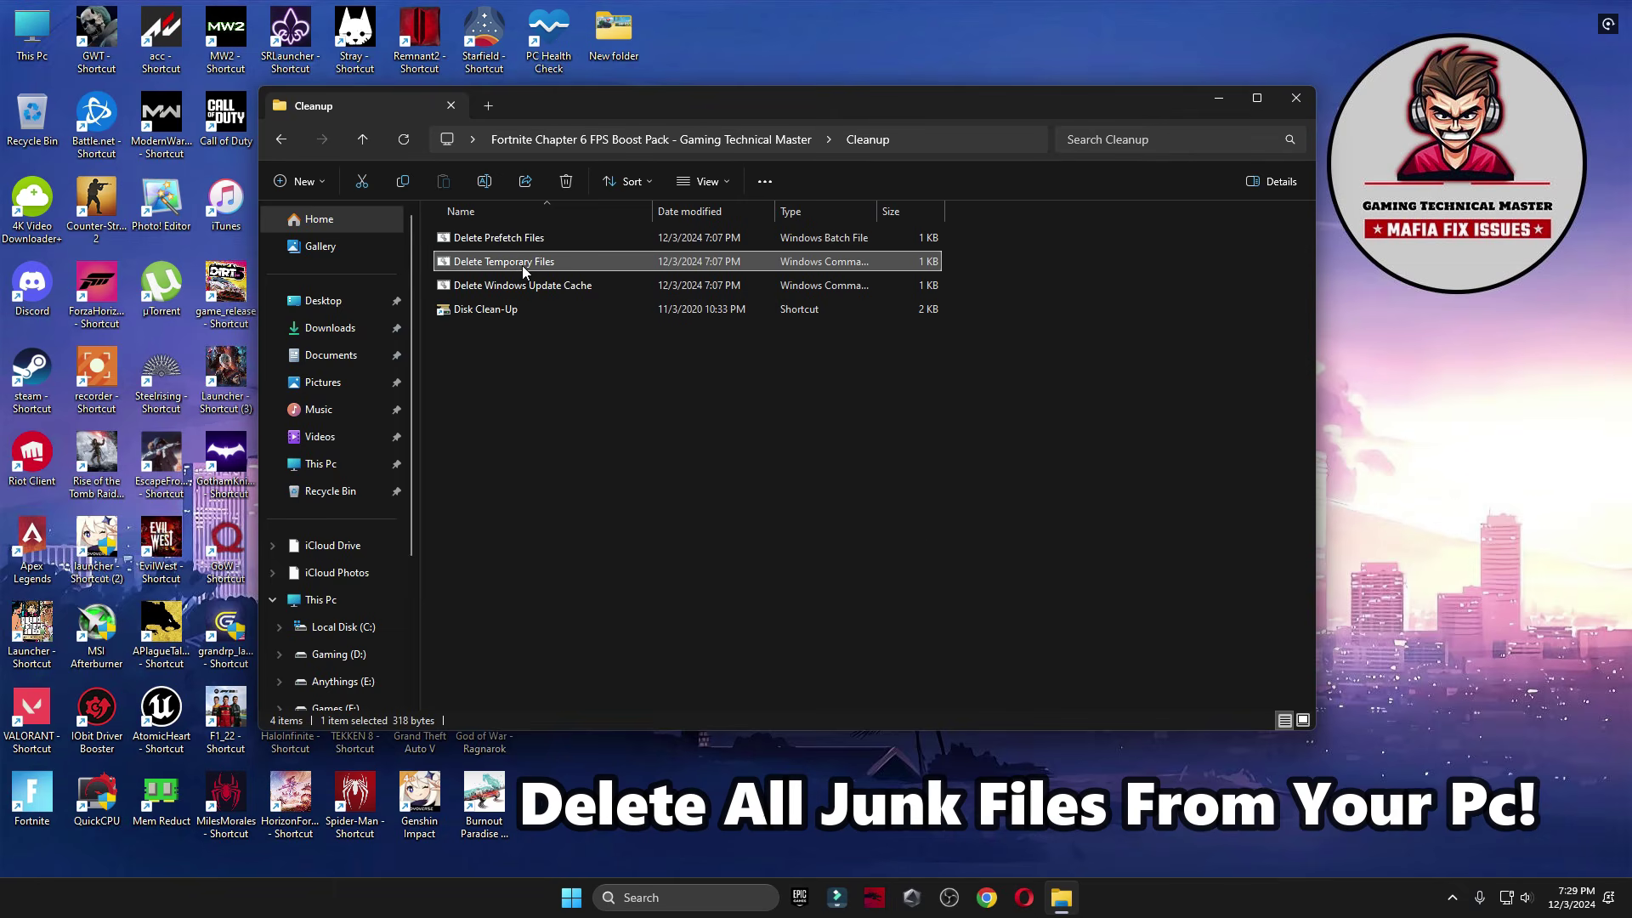
{"action": "double_click", "coordinate": [522, 265]}
{"action": "key", "text": "Return"}
{"action": "left_click", "coordinate": [463, 287]}
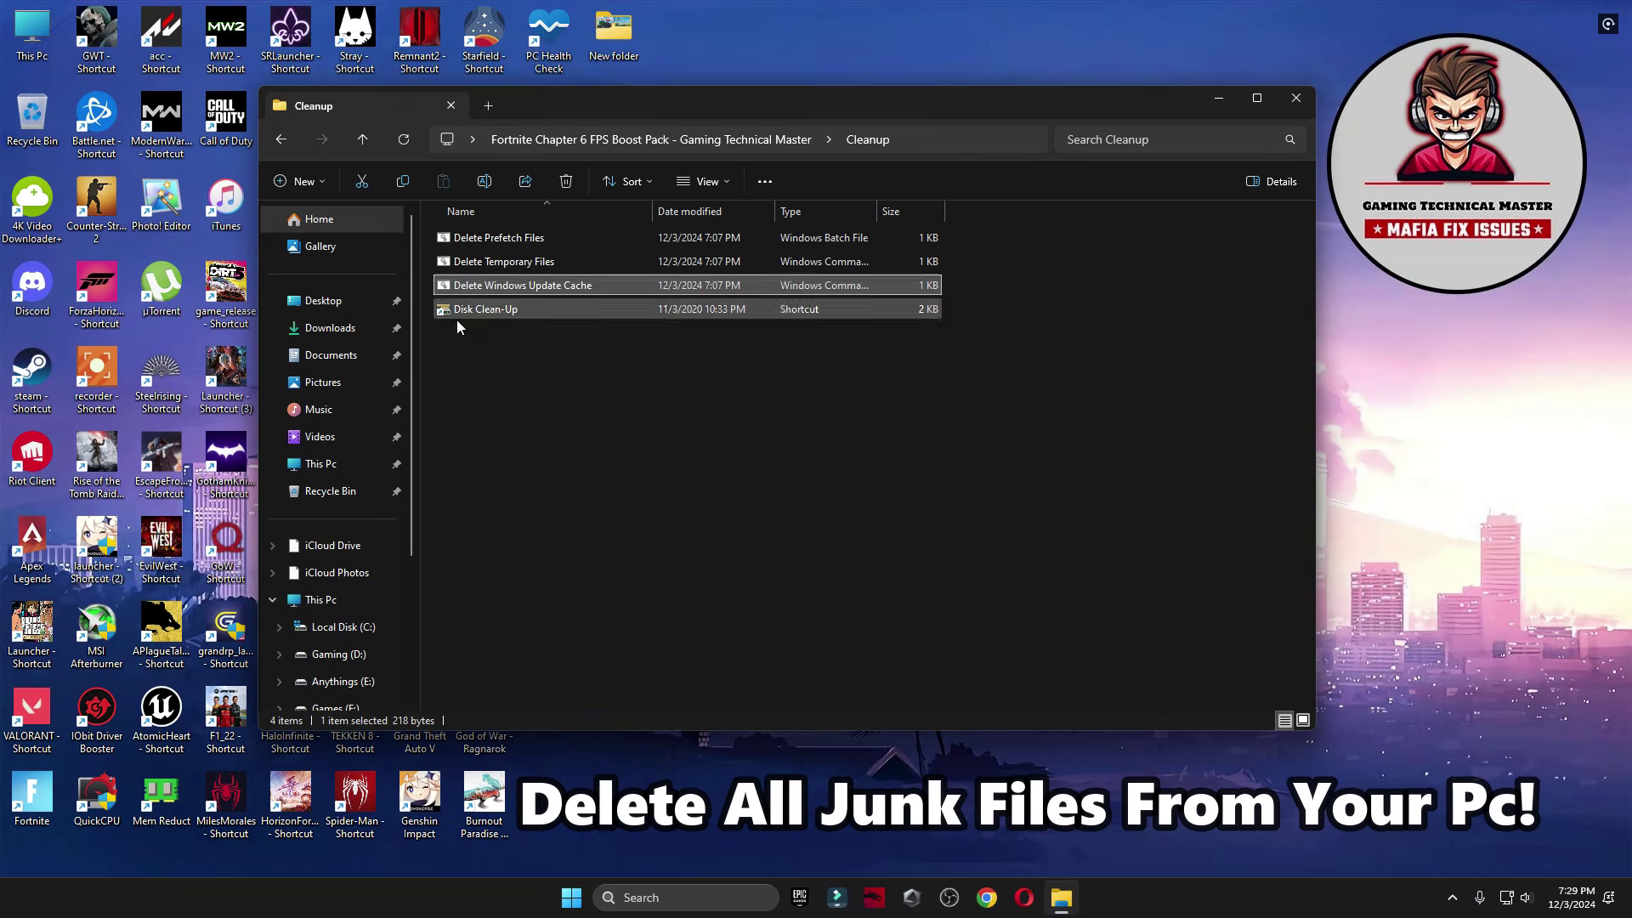
{"action": "key", "text": "Return"}
{"action": "key", "text": "Return"}
Run the pack's Disk Clean-Up on drive C: and permanently delete the selected junk files.
{"action": "double_click", "coordinate": [486, 310]}
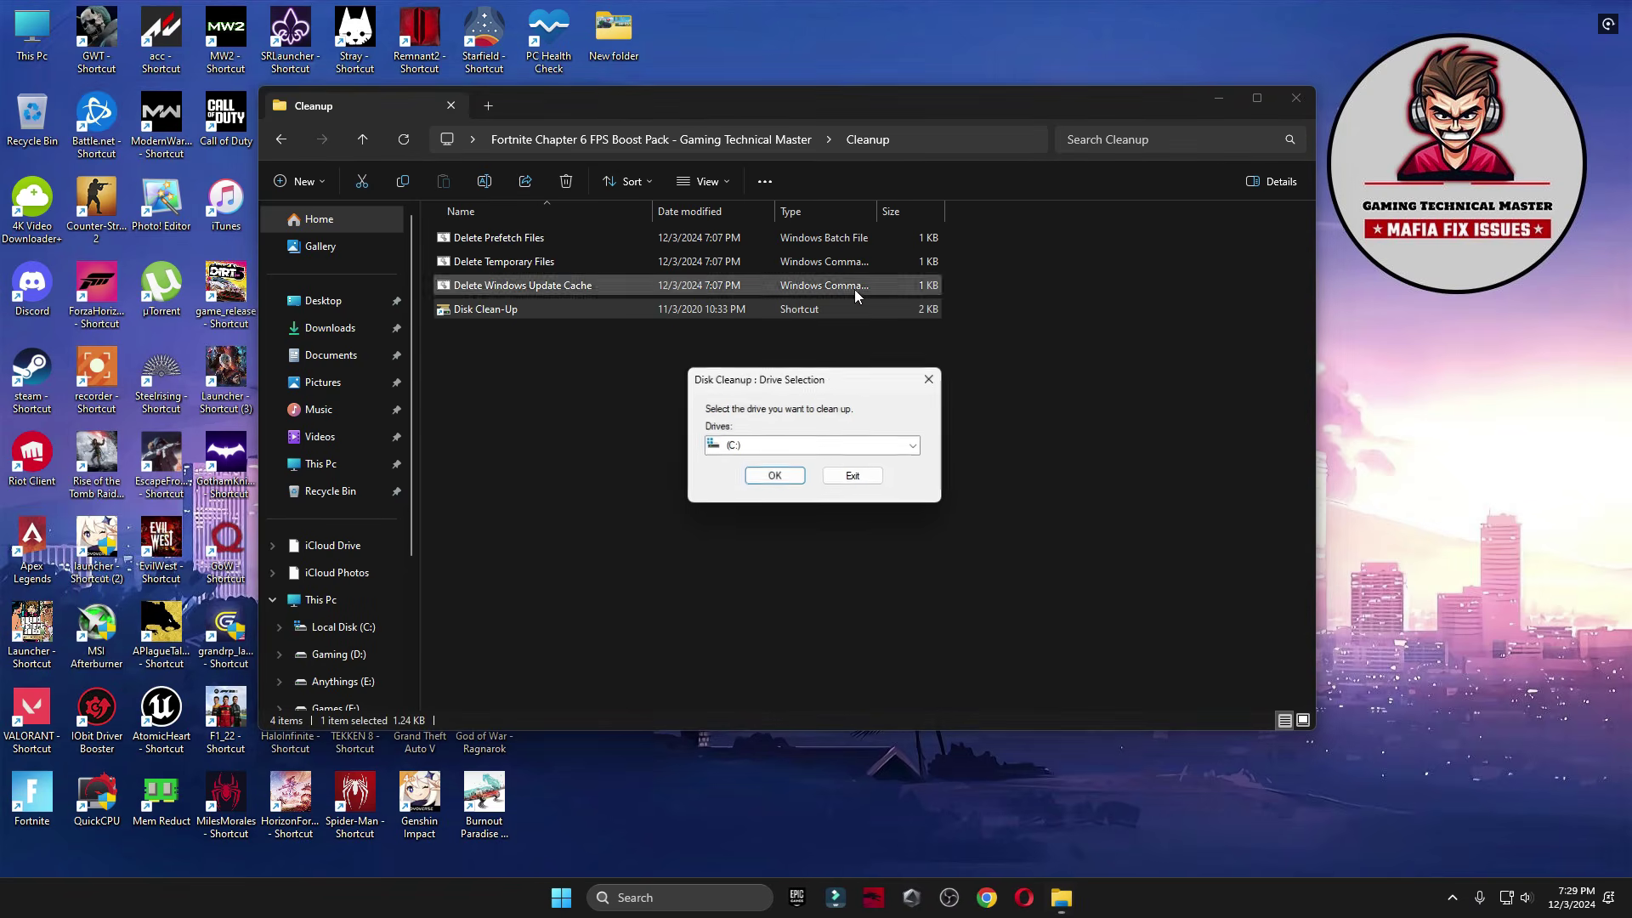
{"action": "left_click", "coordinate": [1221, 101]}
{"action": "left_click", "coordinate": [775, 477]}
{"action": "left_click_drag", "start_coordinate": [293, 115], "coordinate": [917, 83]}
{"action": "left_click", "coordinate": [936, 439]}
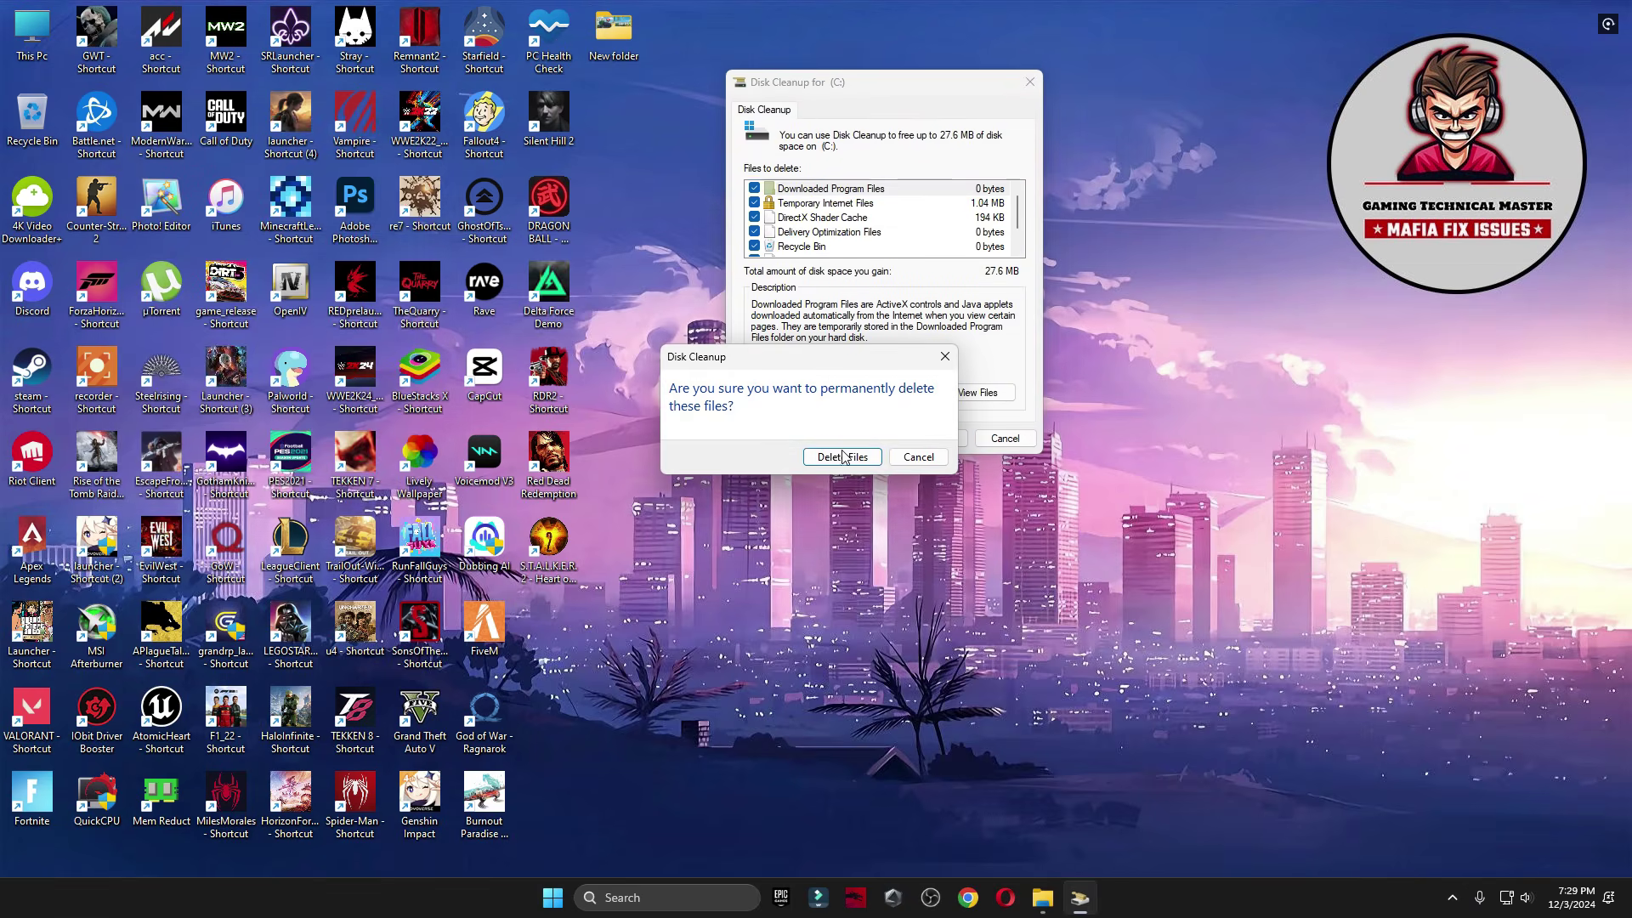
{"action": "left_click", "coordinate": [851, 468]}
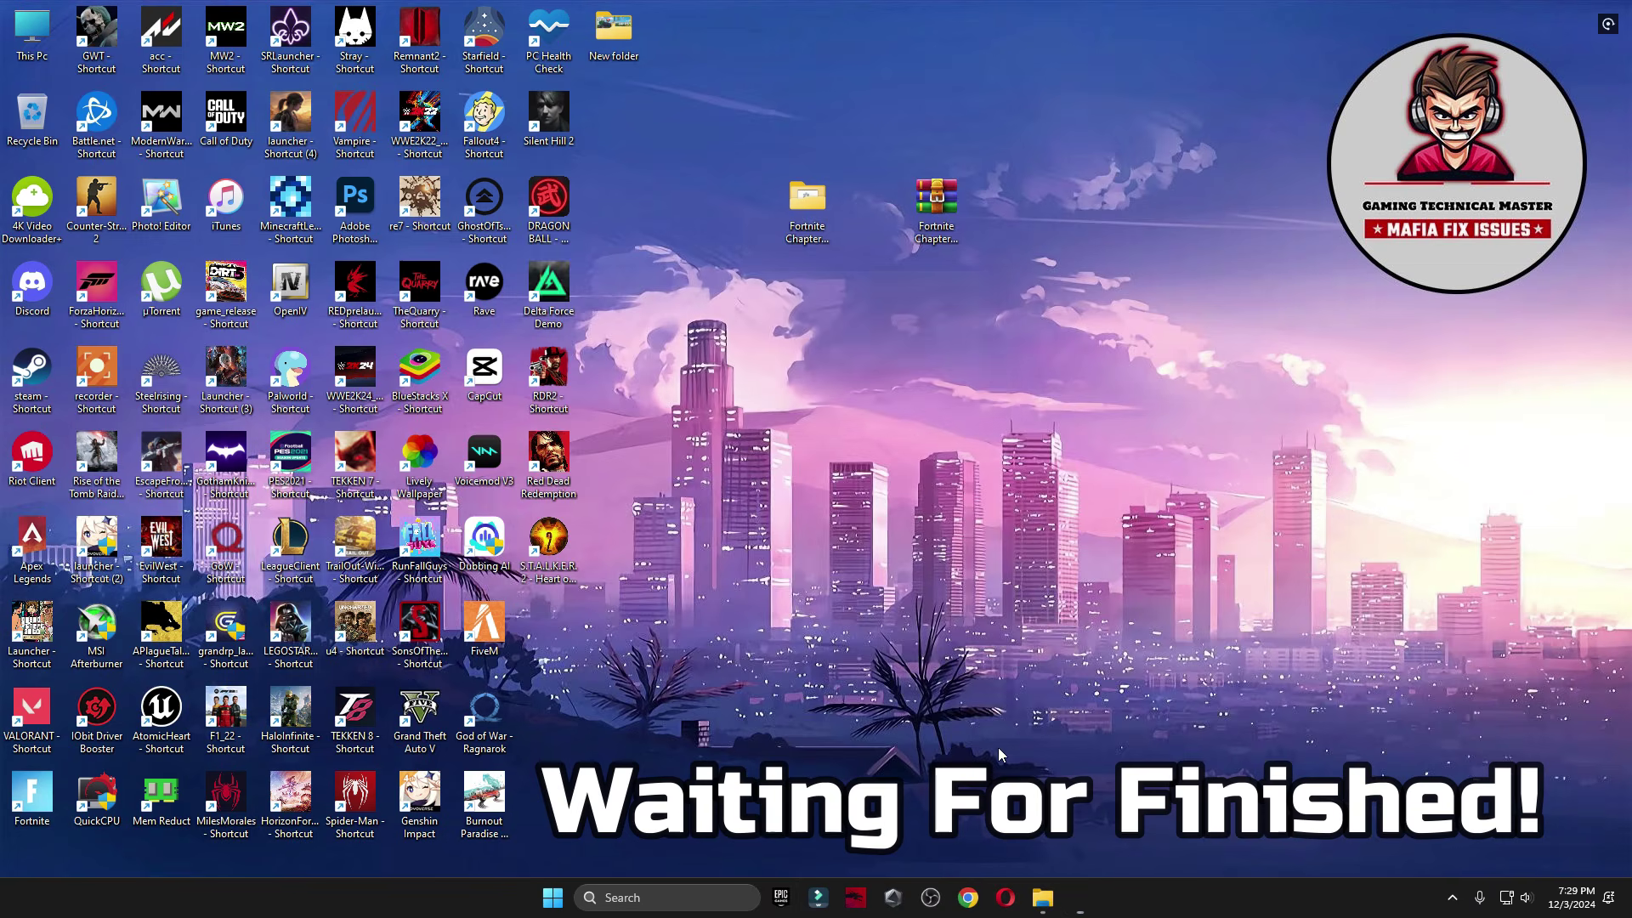
Look through the recommended AMD graphics settings images in the pack's GPU Best Settings folder.
{"action": "left_click", "coordinate": [1061, 898]}
{"action": "double_click", "coordinate": [492, 262]}
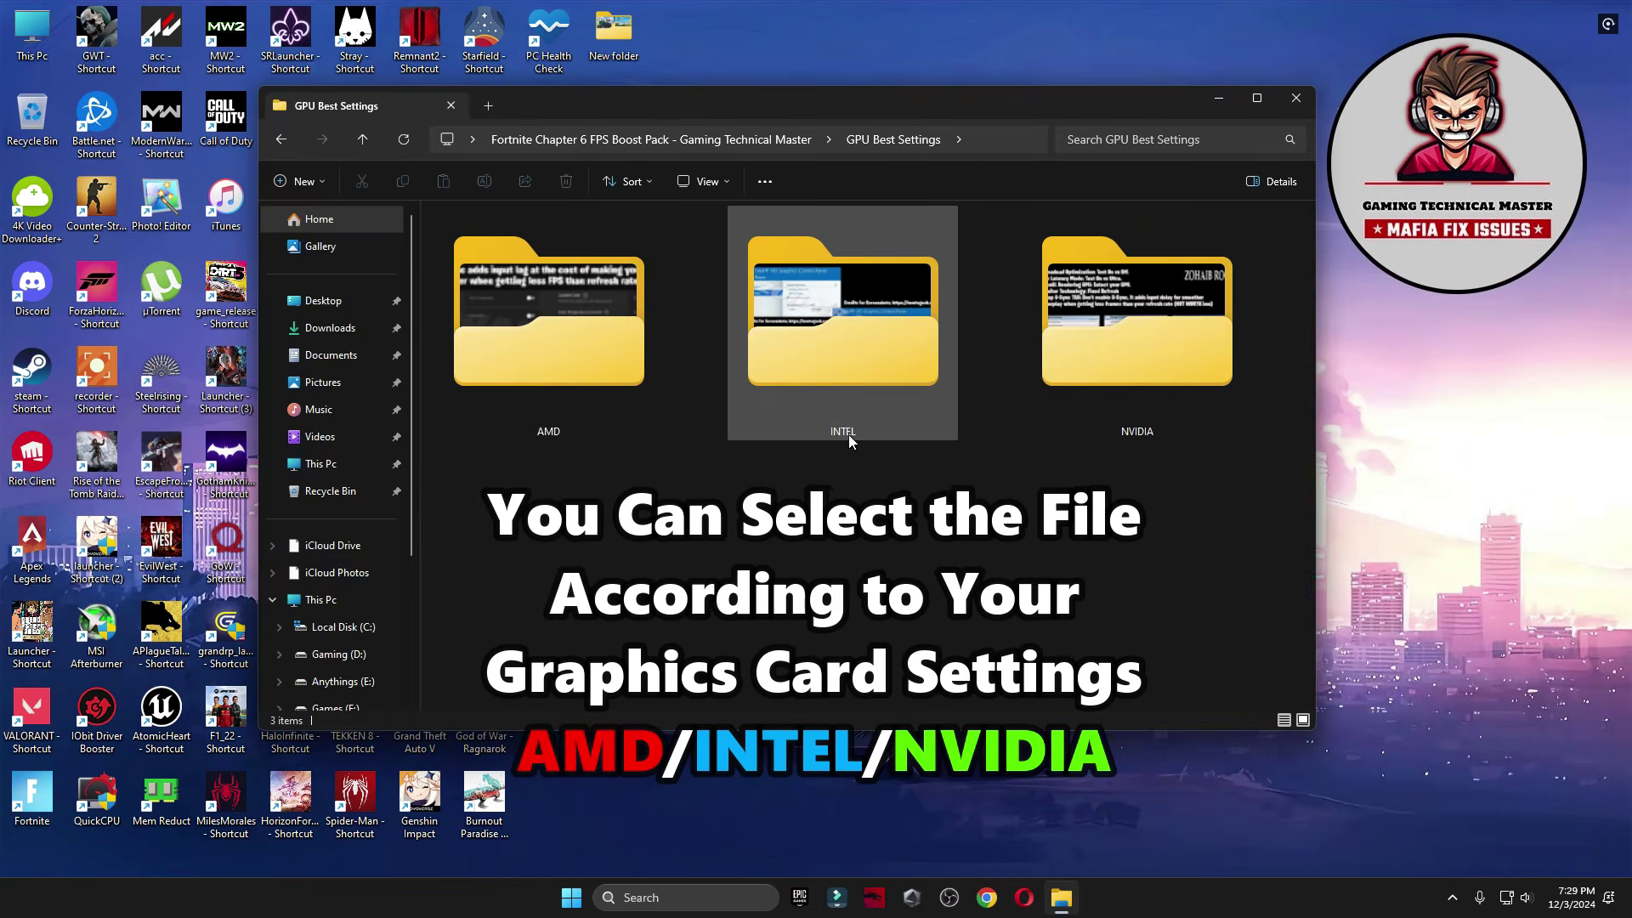
{"action": "double_click", "coordinate": [610, 317]}
{"action": "double_click", "coordinate": [481, 268]}
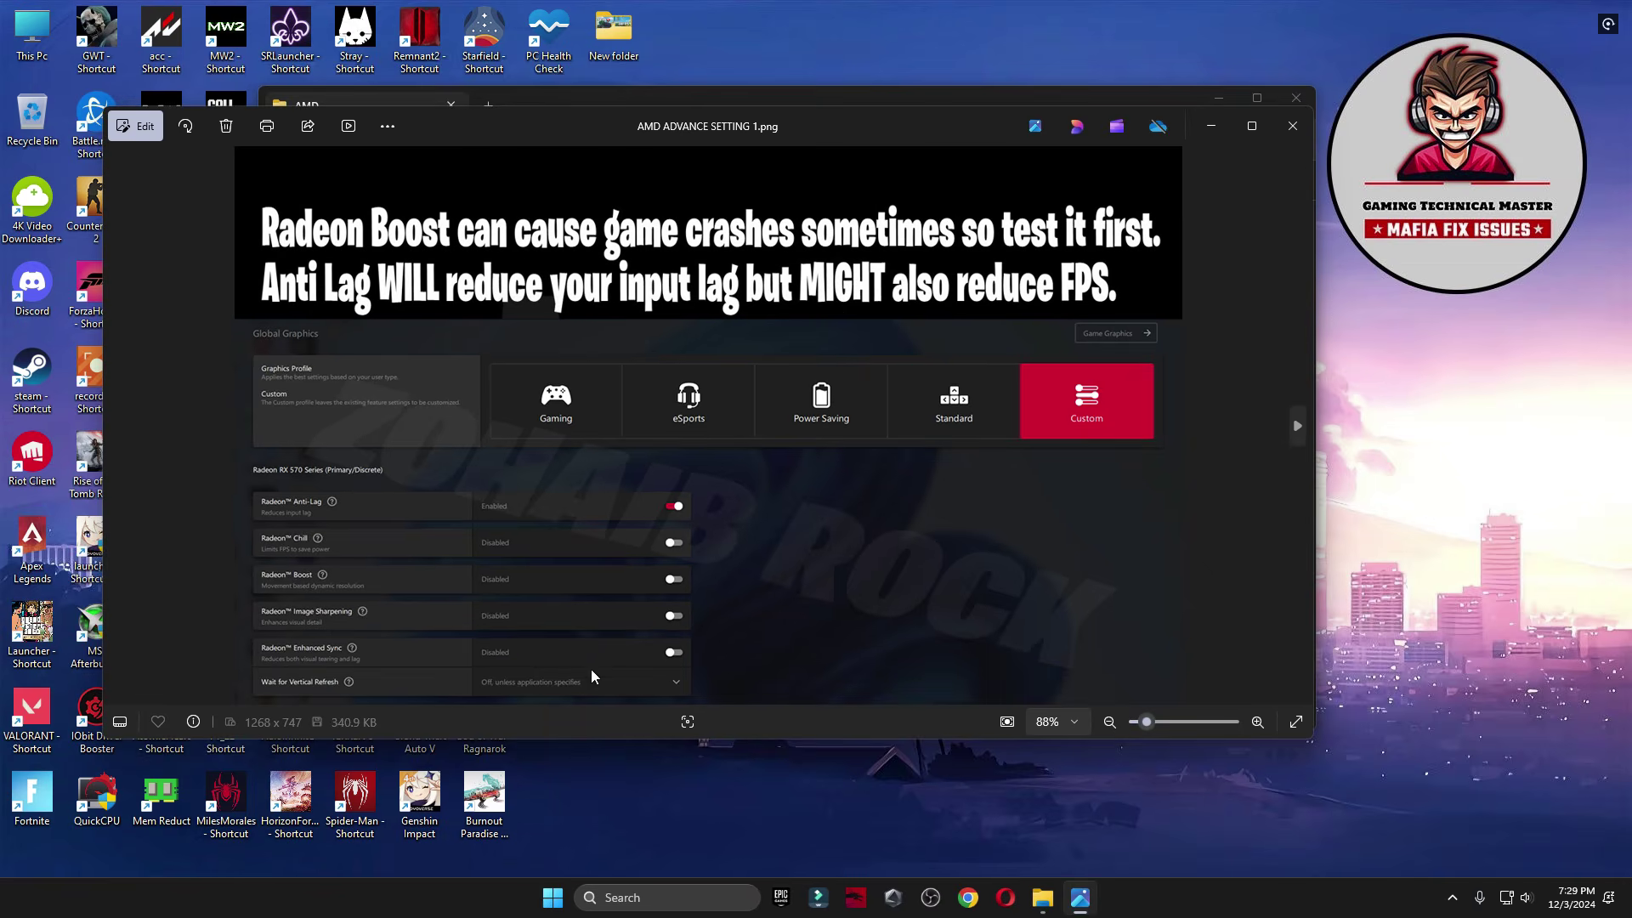
{"action": "key", "text": "Right"}
{"action": "key", "text": "Right"}
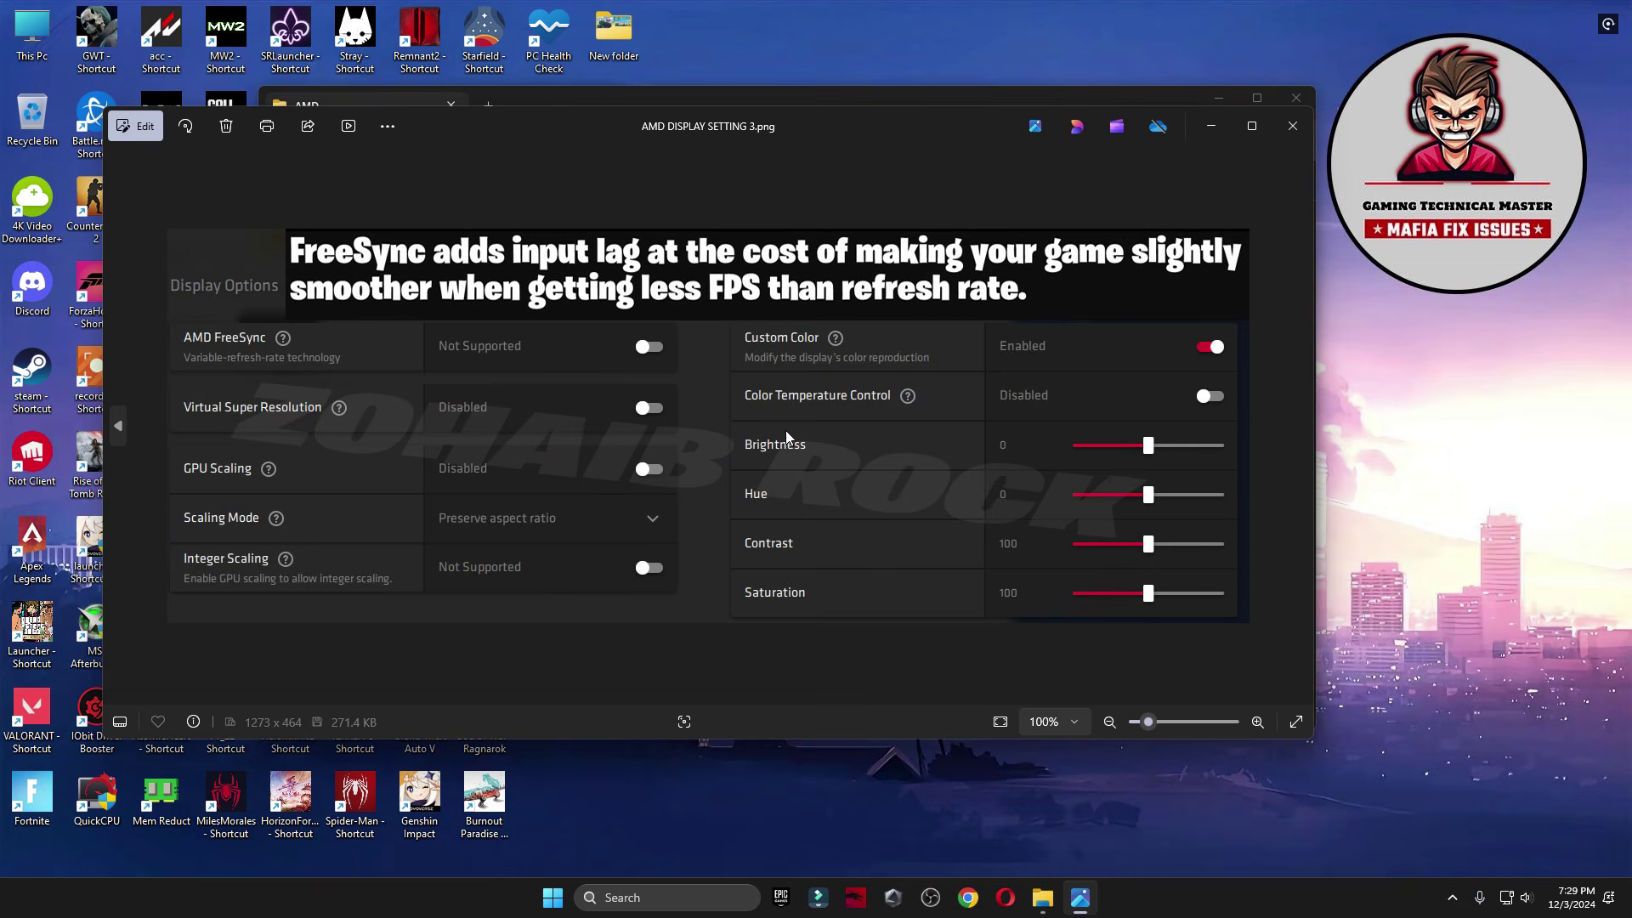
{"action": "left_click", "coordinate": [1290, 130]}
Look through the recommended Intel graphics settings images in the INTEL folder.
{"action": "double_click", "coordinate": [815, 361]}
{"action": "double_click", "coordinate": [506, 304]}
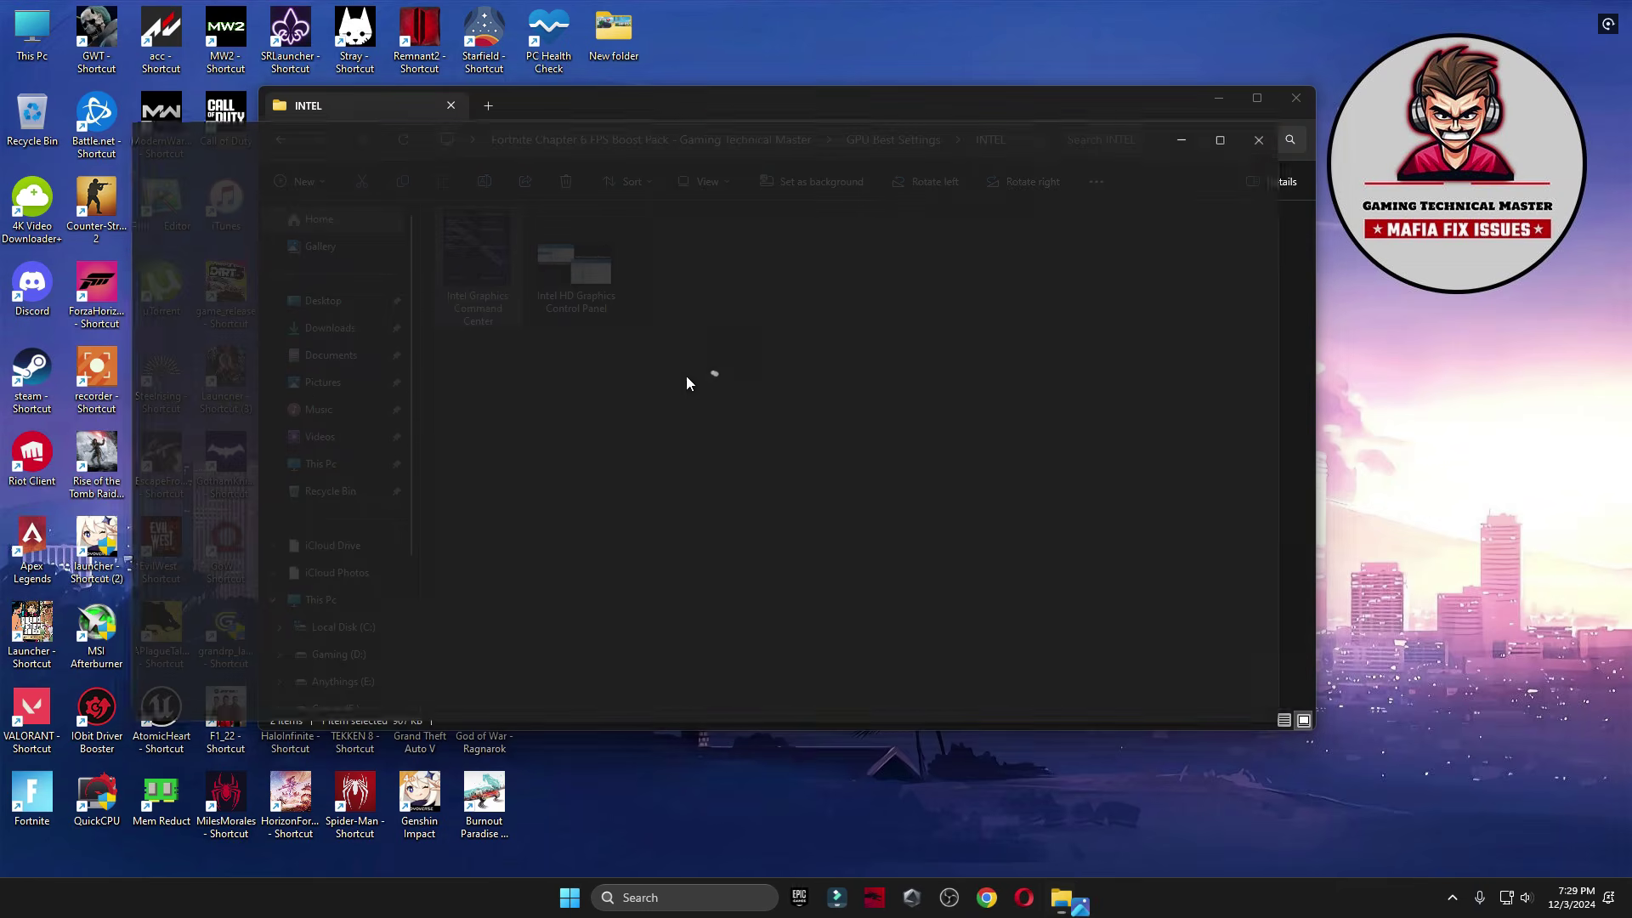
{"action": "key", "text": "Right"}
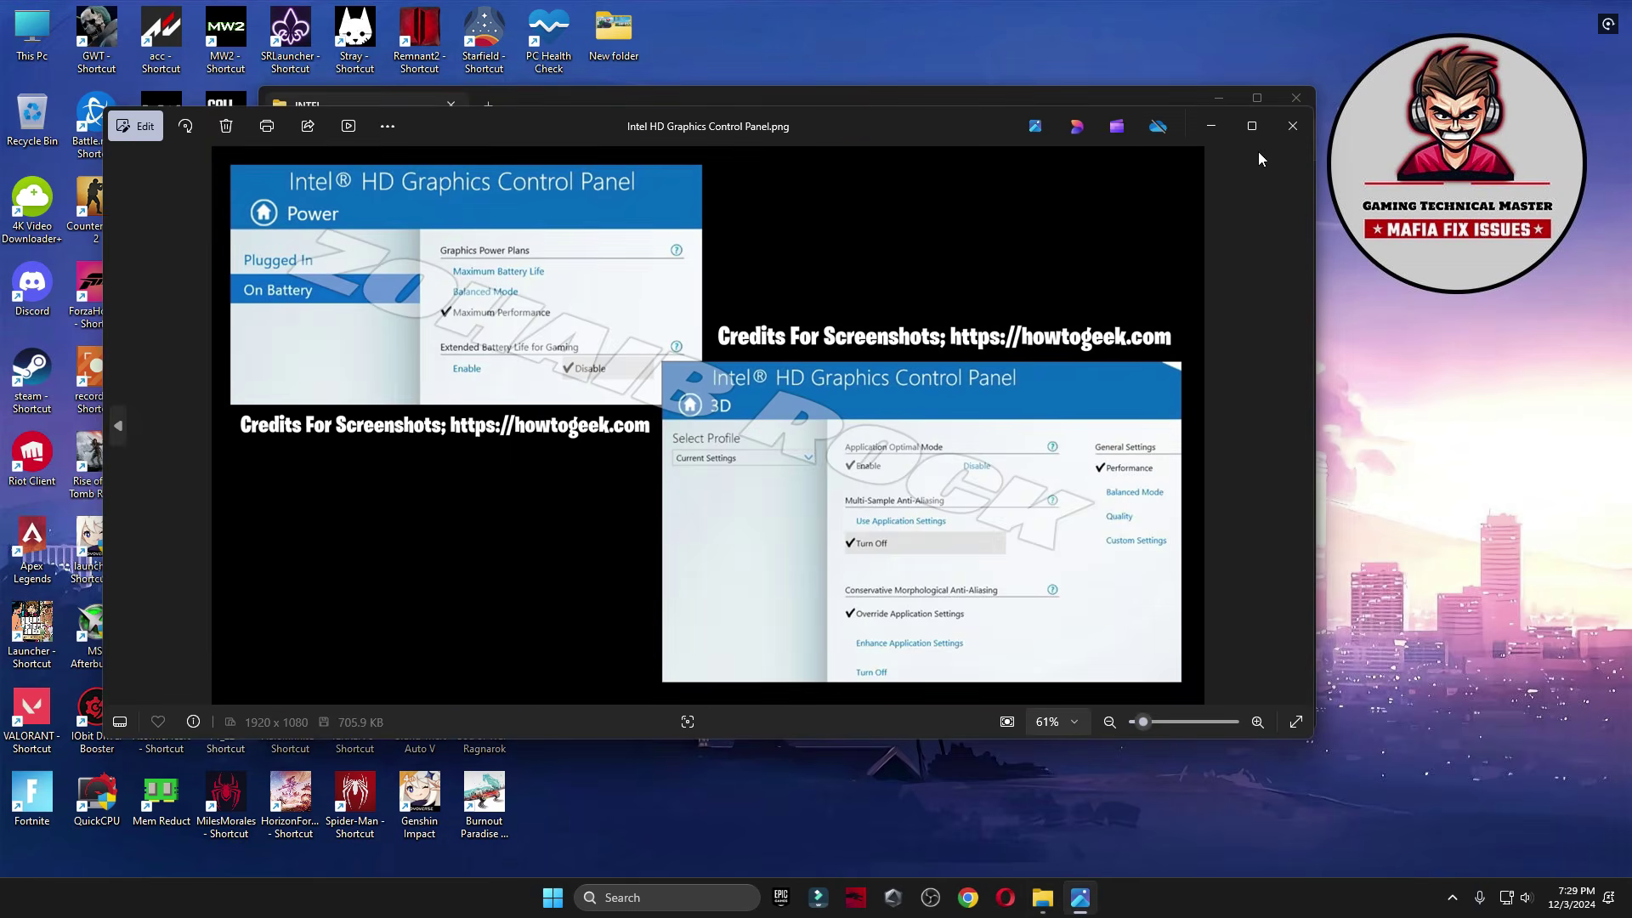
{"action": "left_click", "coordinate": [1293, 126]}
View the recommended Manage 3D Settings image in the NVIDIA folder.
{"action": "key", "text": "alt+Left"}
{"action": "double_click", "coordinate": [1062, 322]}
{"action": "double_click", "coordinate": [476, 272]}
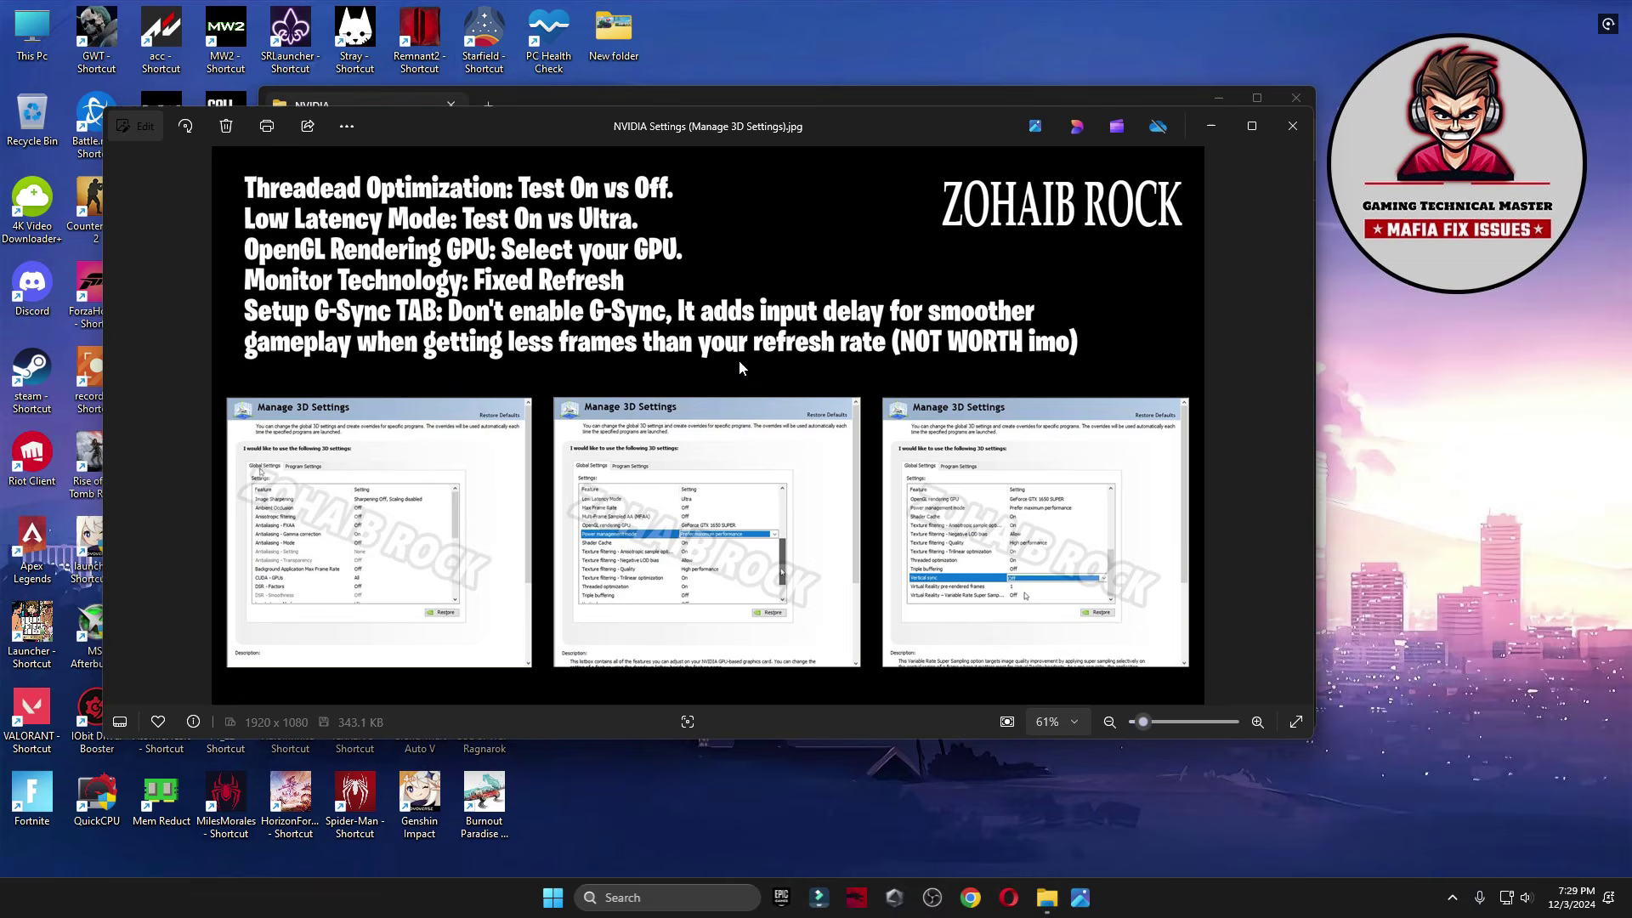
Switch to the NVIDIA Control Panel and close the reference image and its folder window.
{"action": "right_click", "coordinate": [1480, 689]}
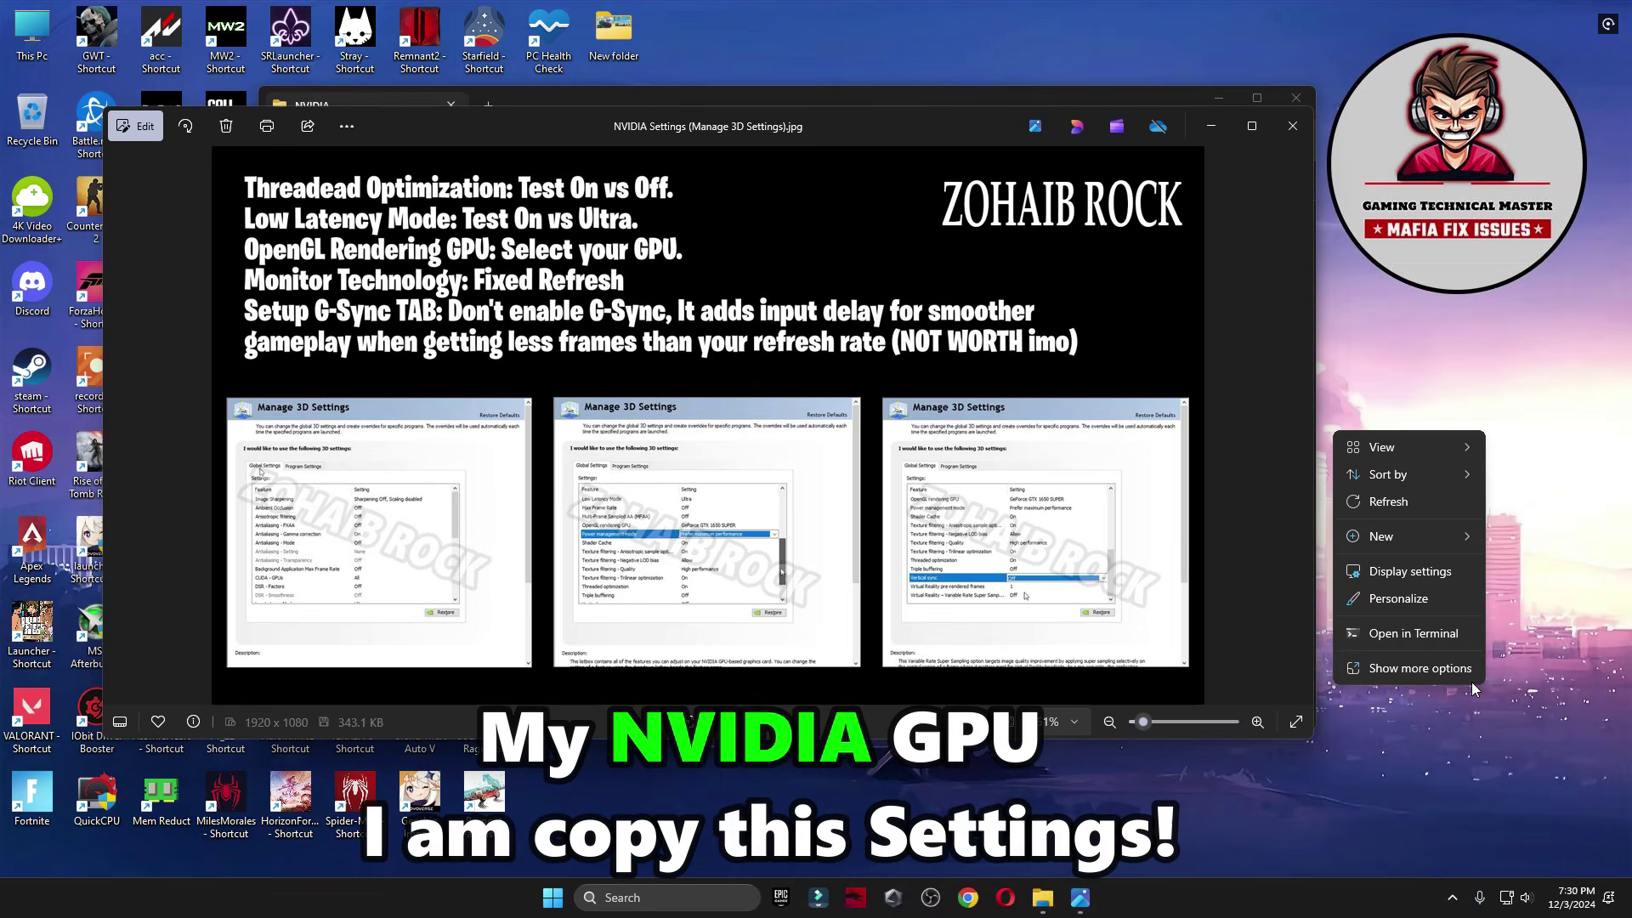
{"action": "left_click", "coordinate": [1472, 682]}
{"action": "left_click", "coordinate": [1508, 563]}
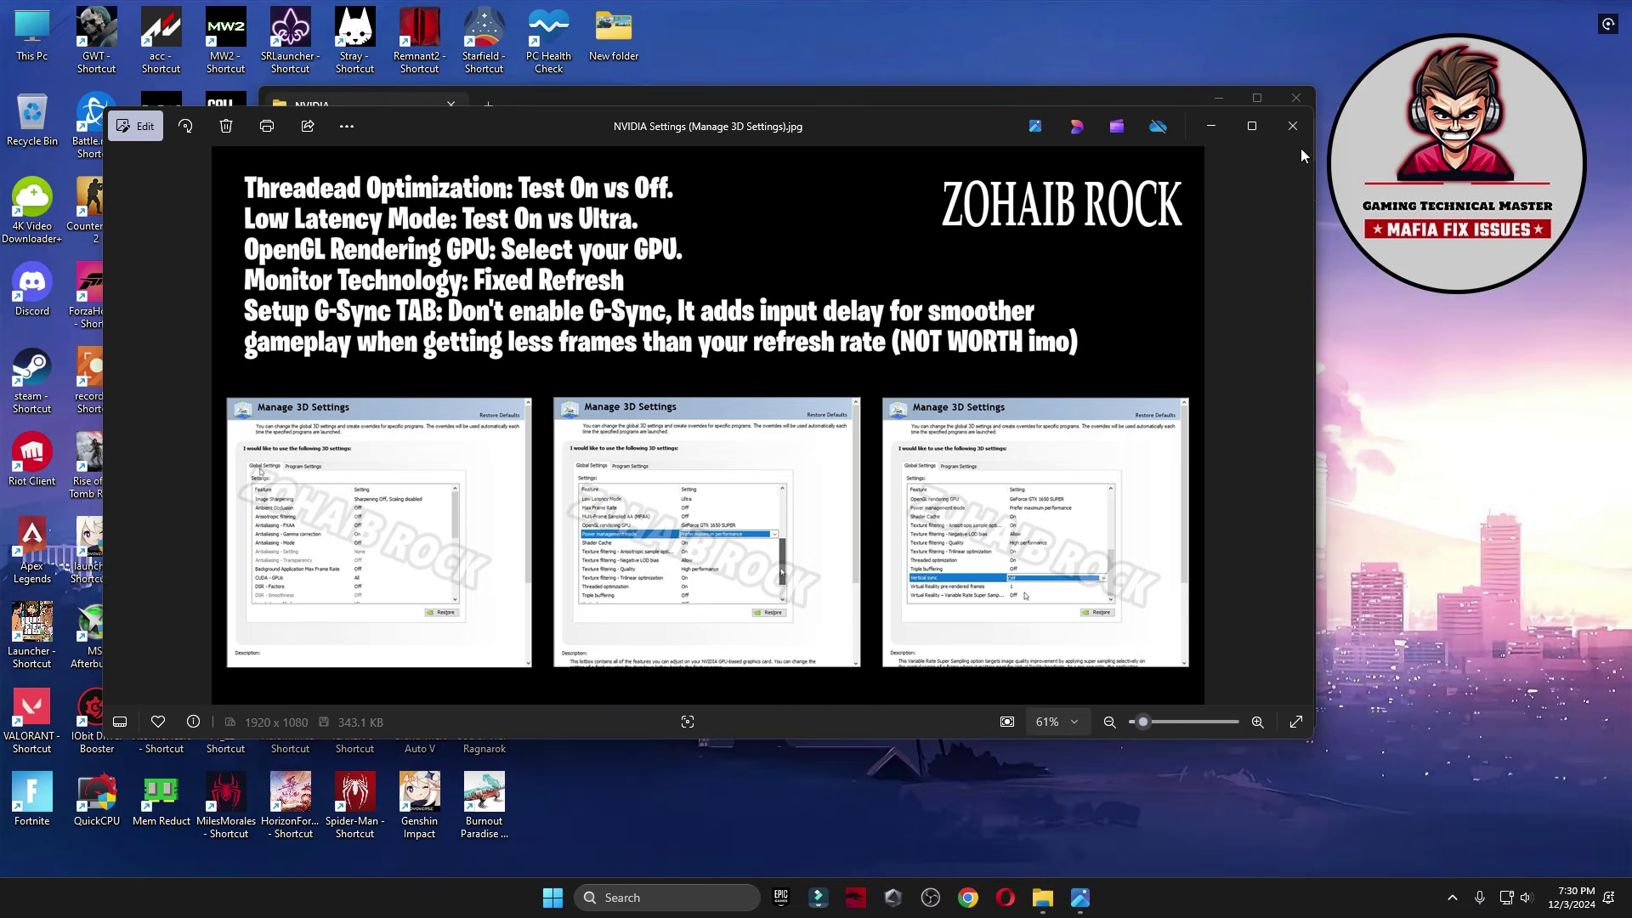
{"action": "left_click", "coordinate": [1293, 125]}
{"action": "left_click", "coordinate": [1295, 98]}
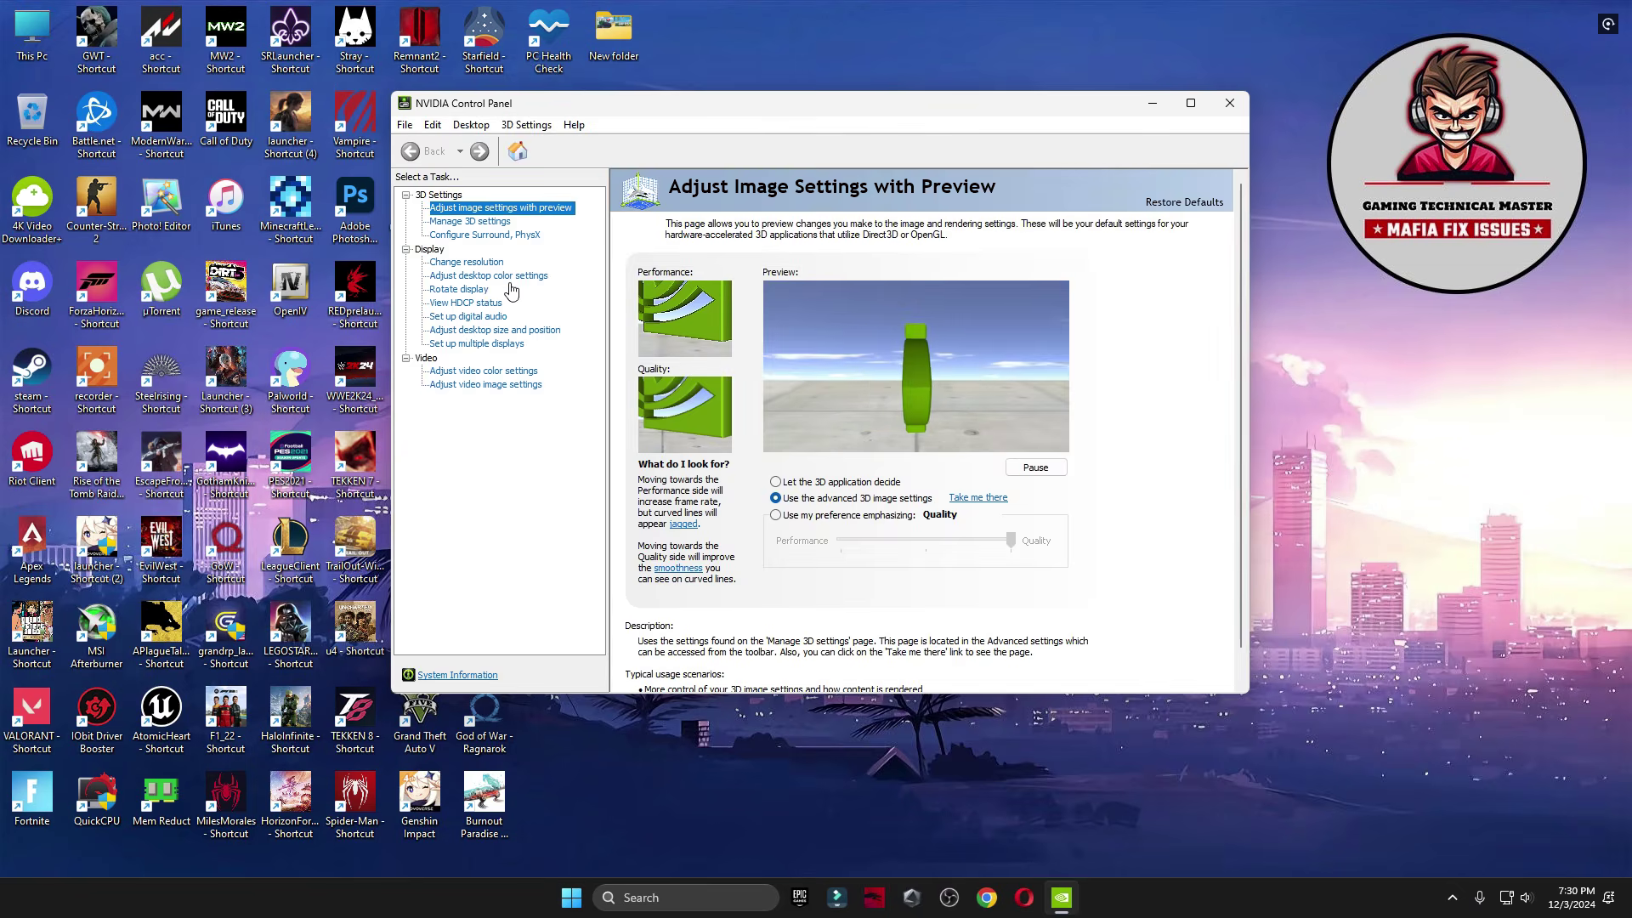
Review the full list of global 3D settings on the Manage 3D Settings page.
{"action": "left_click", "coordinate": [497, 222]}
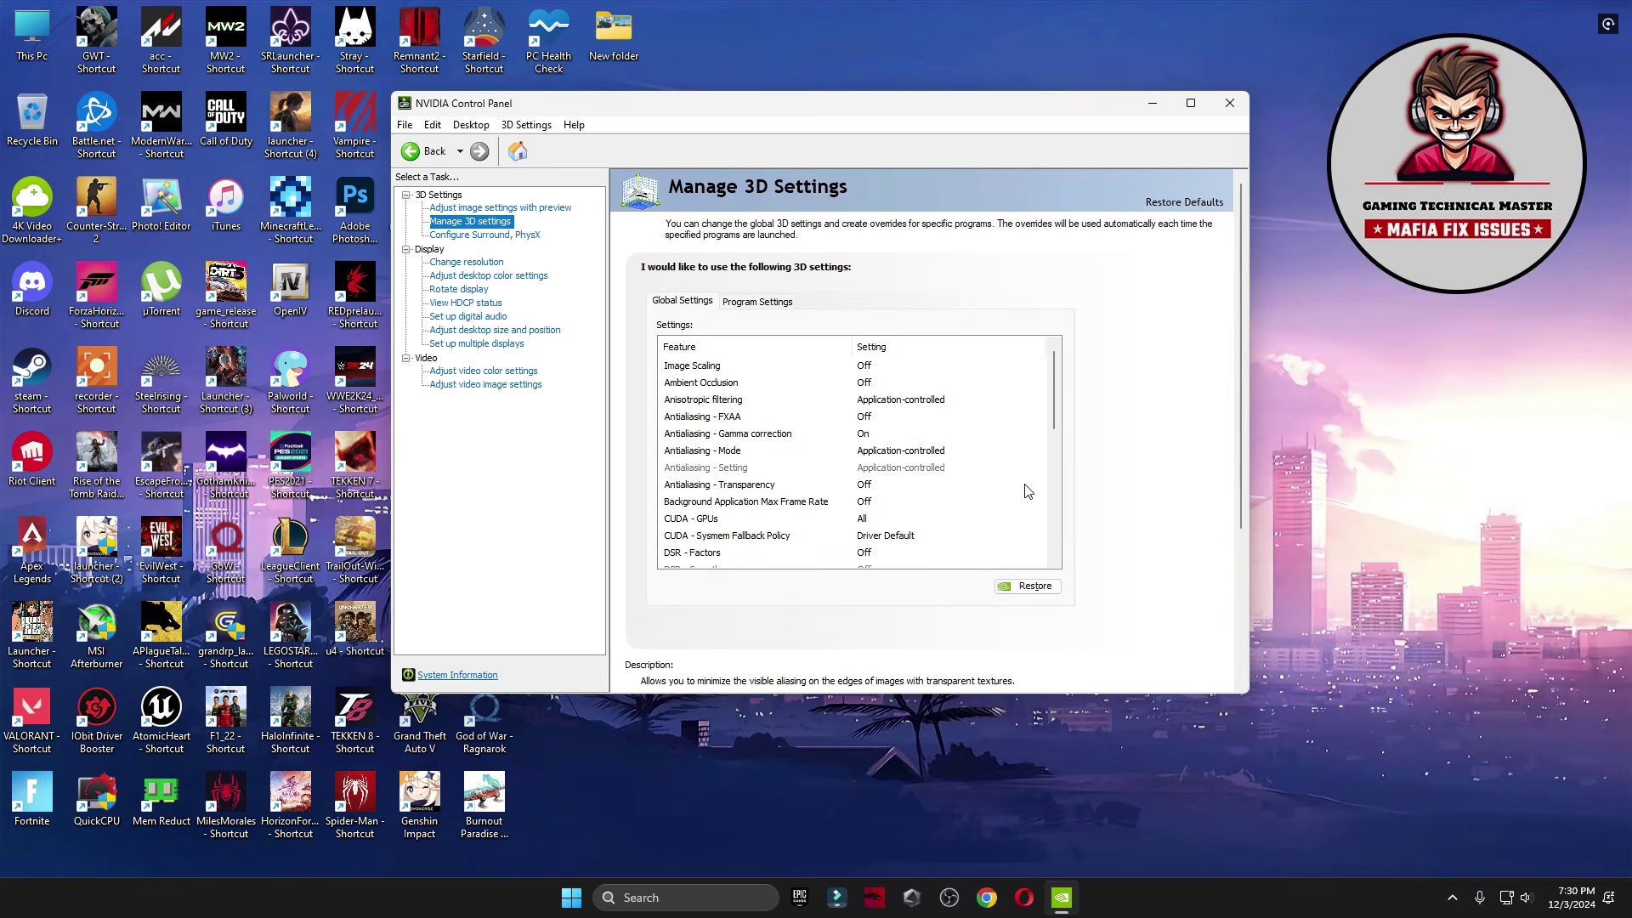
{"action": "scroll", "coordinate": [1028, 492], "scroll_direction": "down", "scroll_amount": 3}
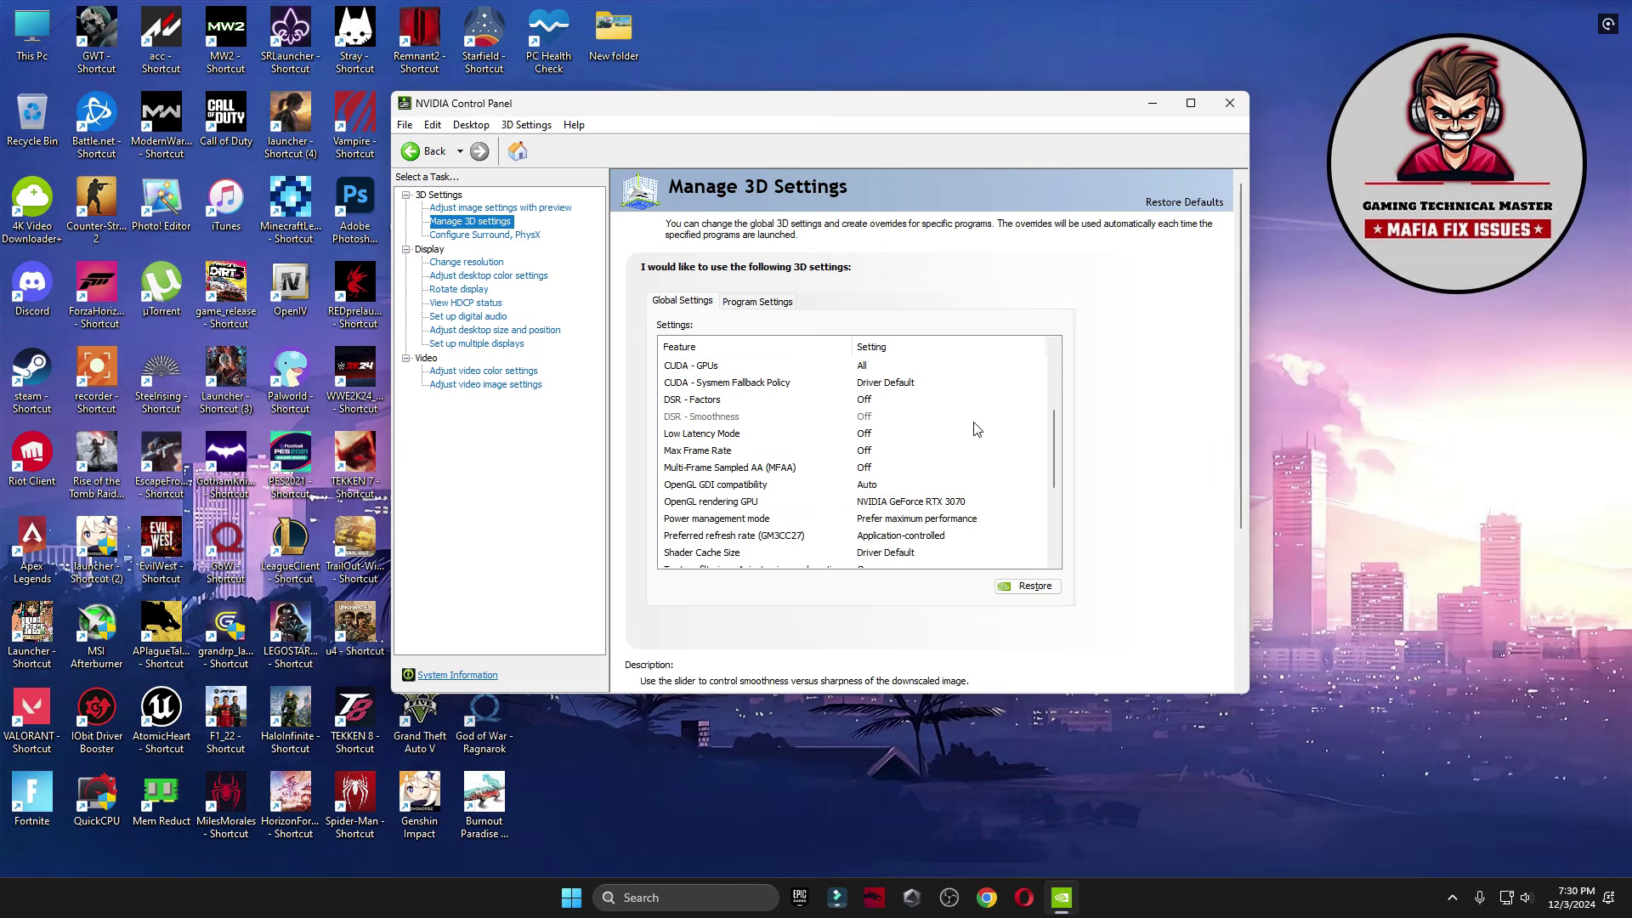
{"action": "scroll", "coordinate": [977, 429], "scroll_direction": "down", "scroll_amount": 1}
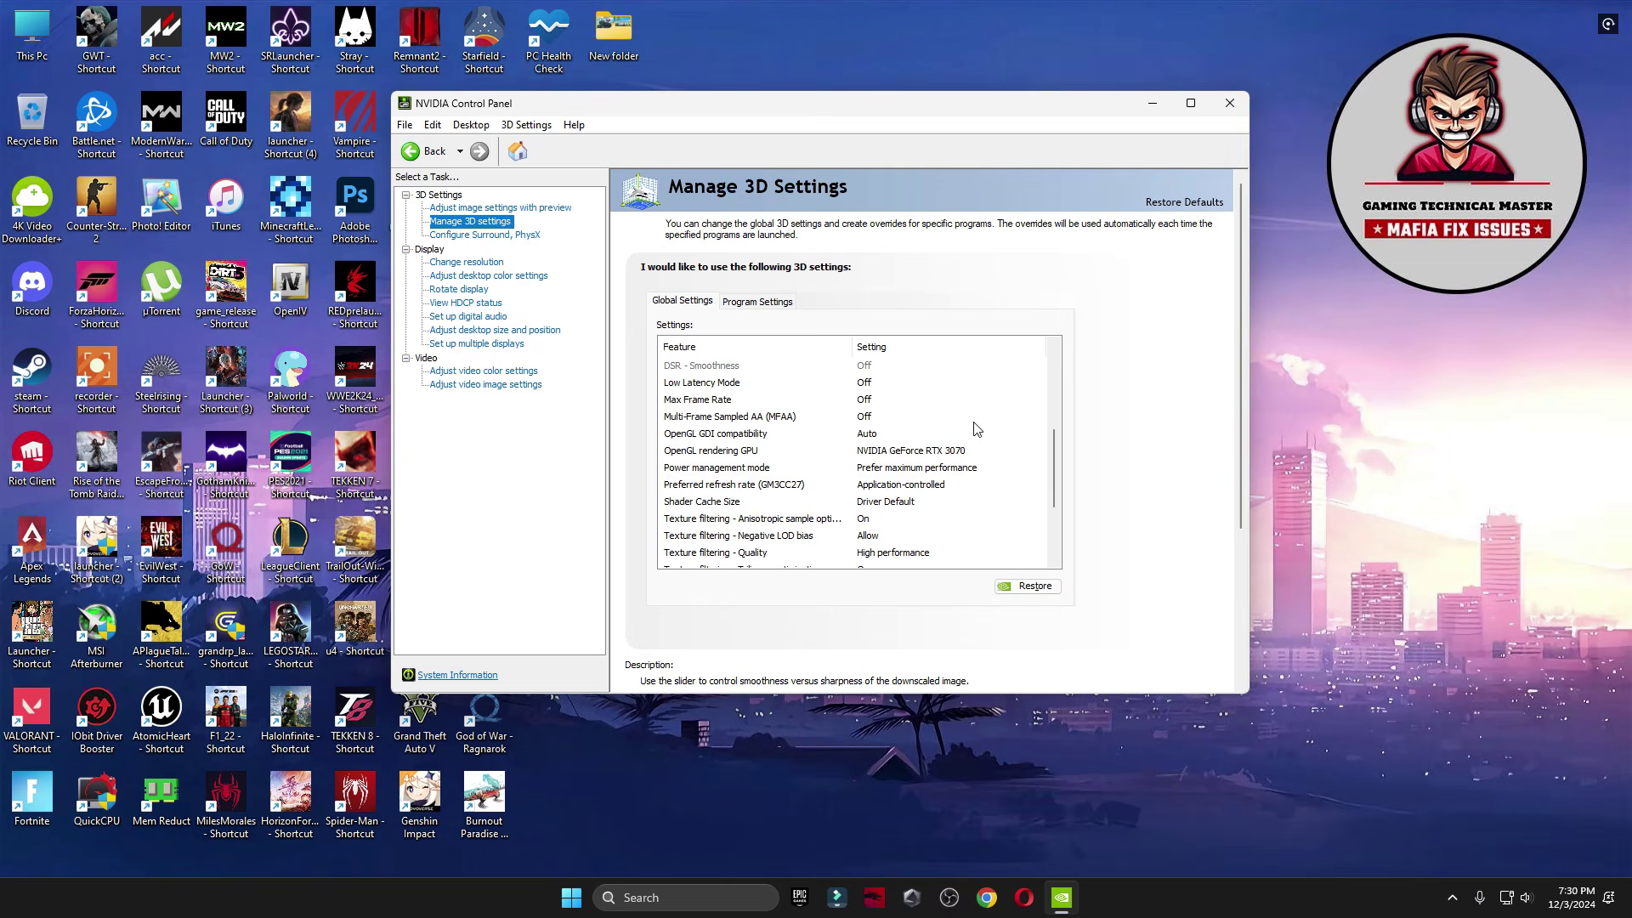
{"action": "scroll", "coordinate": [977, 430], "scroll_direction": "down", "scroll_amount": 3}
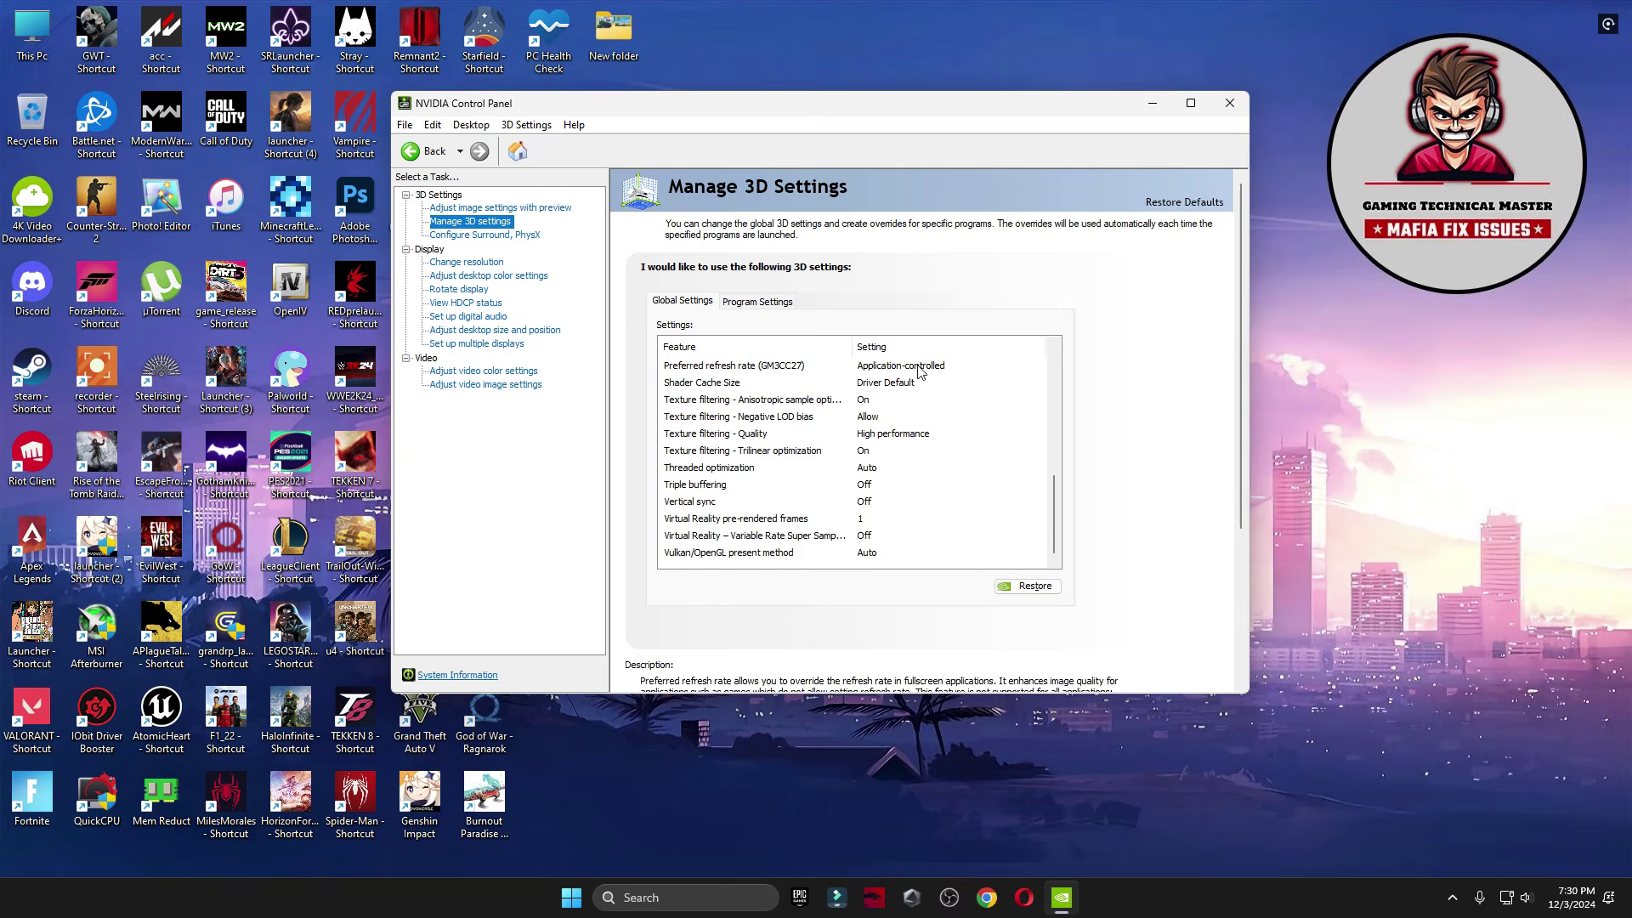
Set the PhysX processor to NVIDIA GeForce RTX 3070.
{"action": "left_click", "coordinate": [491, 235]}
{"action": "left_click", "coordinate": [1029, 331]}
{"action": "left_click", "coordinate": [962, 365]}
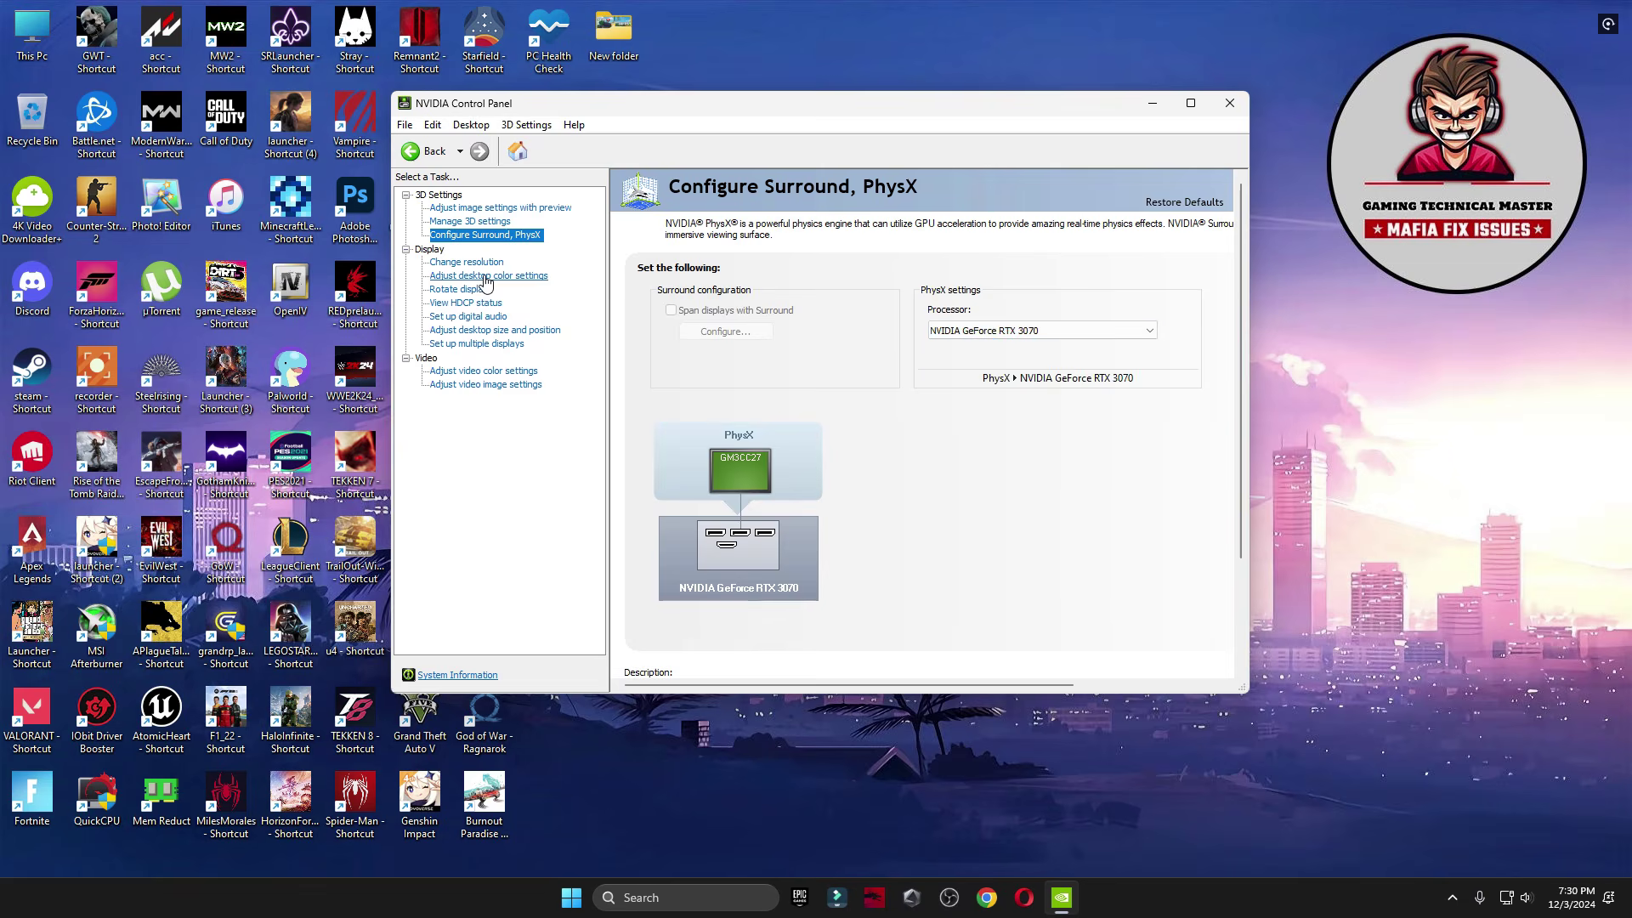
Set the refresh rate to 165Hz for the 1920 × 1080 PC resolution on the Change Resolution page.
{"action": "scroll", "coordinate": [932, 456], "scroll_direction": "down", "scroll_amount": 3}
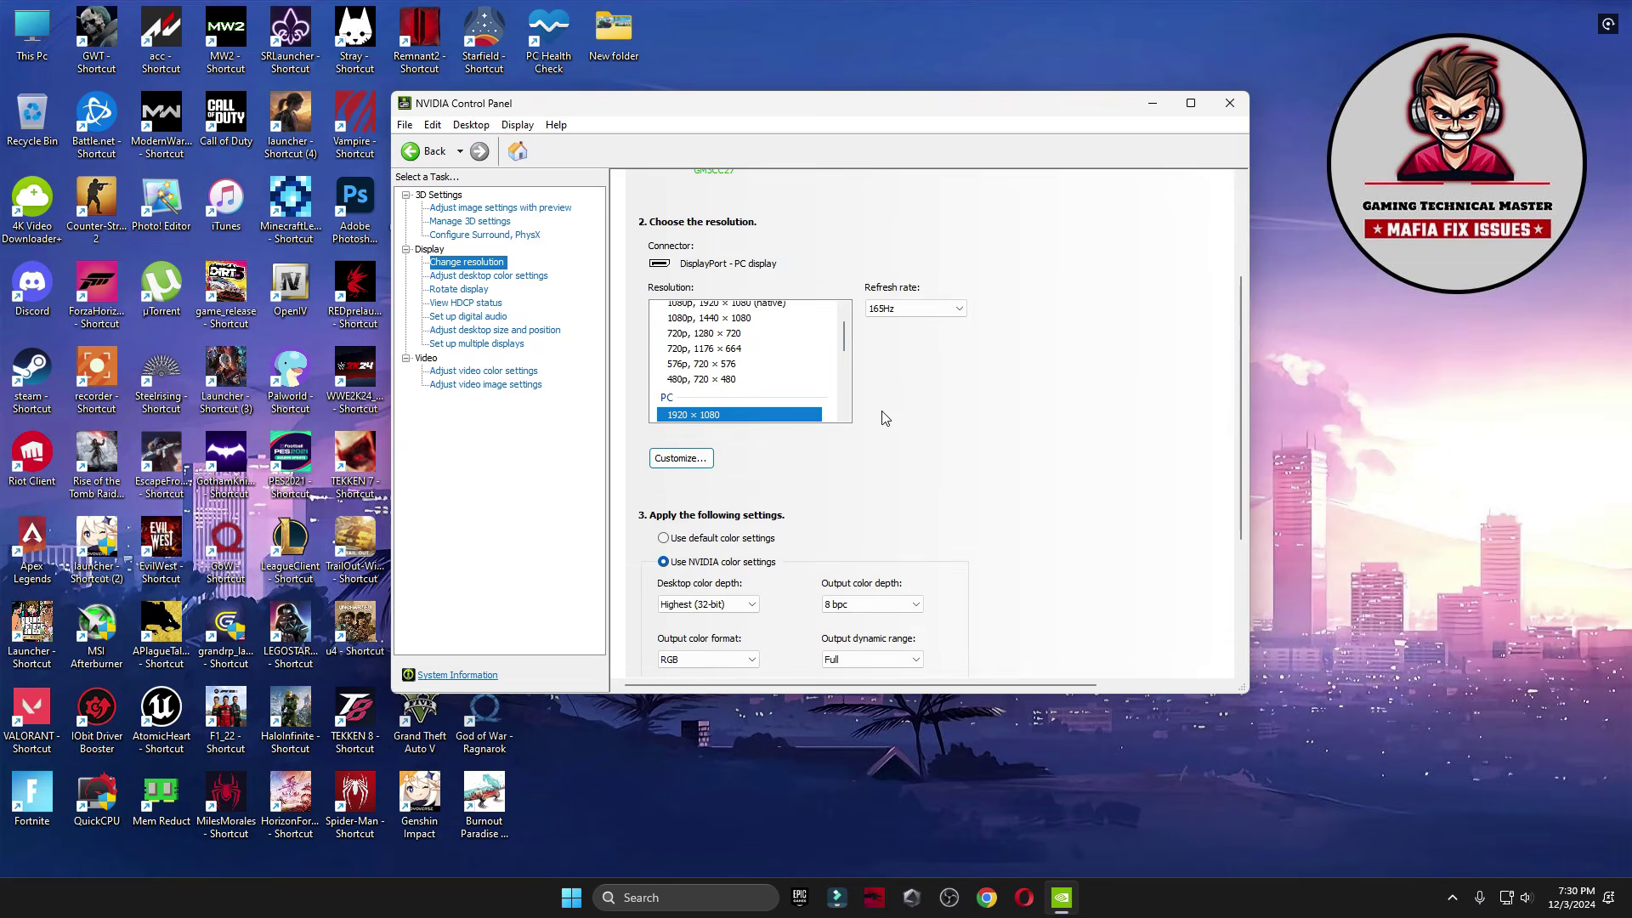
{"action": "scroll", "coordinate": [734, 325], "scroll_direction": "down", "scroll_amount": 2}
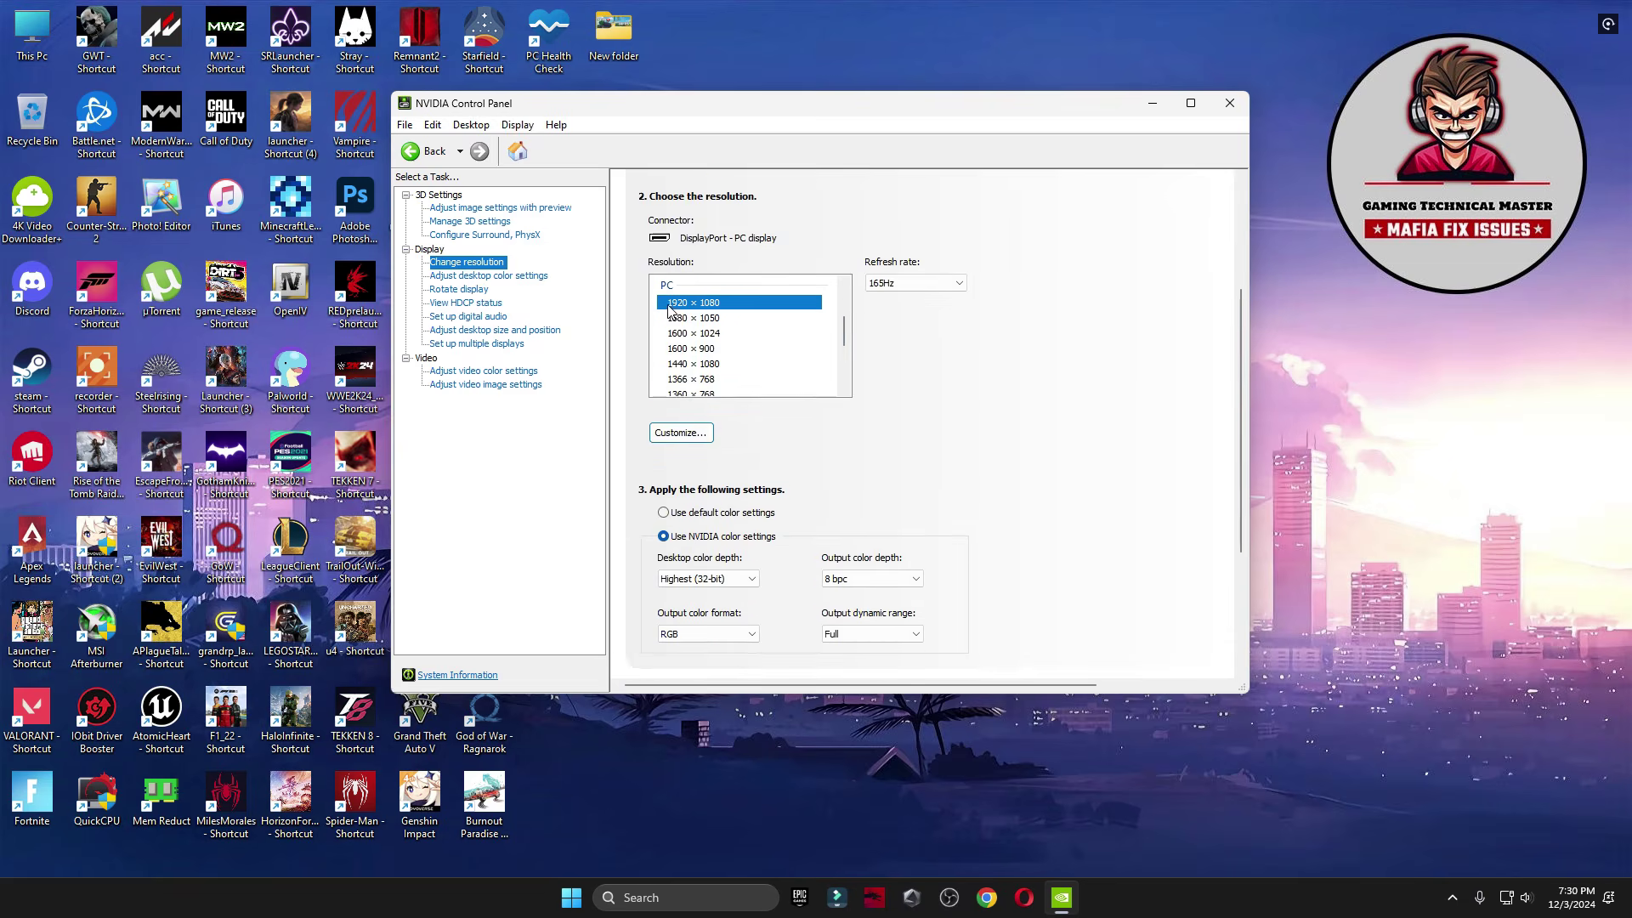
{"action": "left_click", "coordinate": [895, 284]}
{"action": "left_click", "coordinate": [902, 299]}
{"action": "scroll", "coordinate": [1011, 502], "scroll_direction": "down", "scroll_amount": 2}
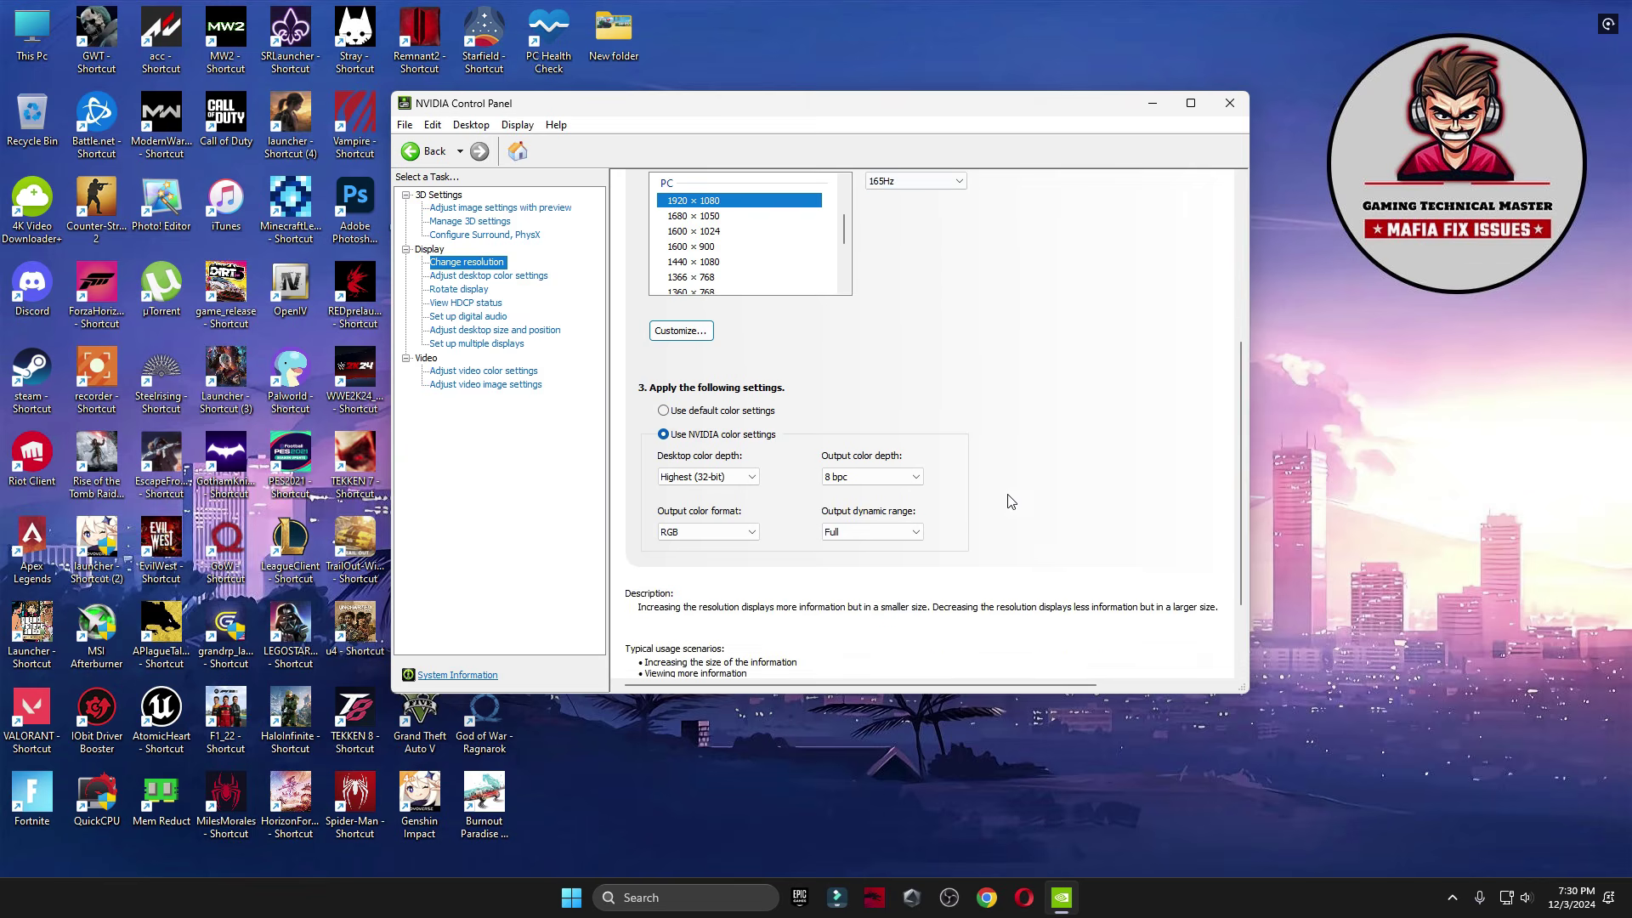
Review the desktop color settings, HDCP status, and desktop size and position pages under Display.
{"action": "left_click", "coordinate": [473, 276]}
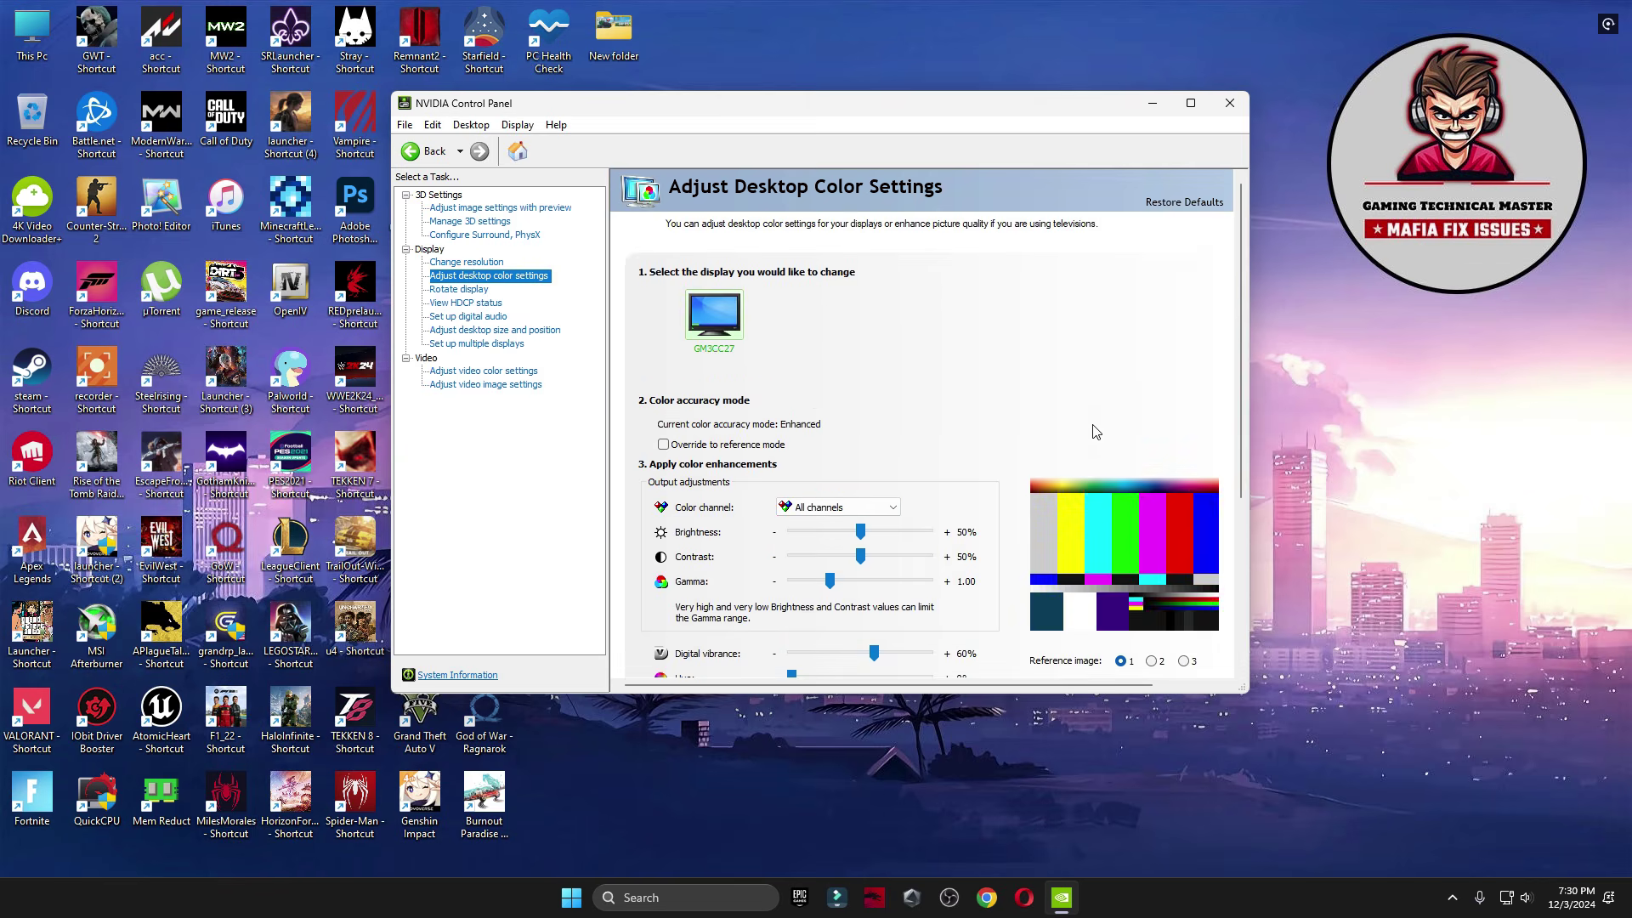
{"action": "left_click_drag", "start_coordinate": [1239, 390], "coordinate": [1250, 493]}
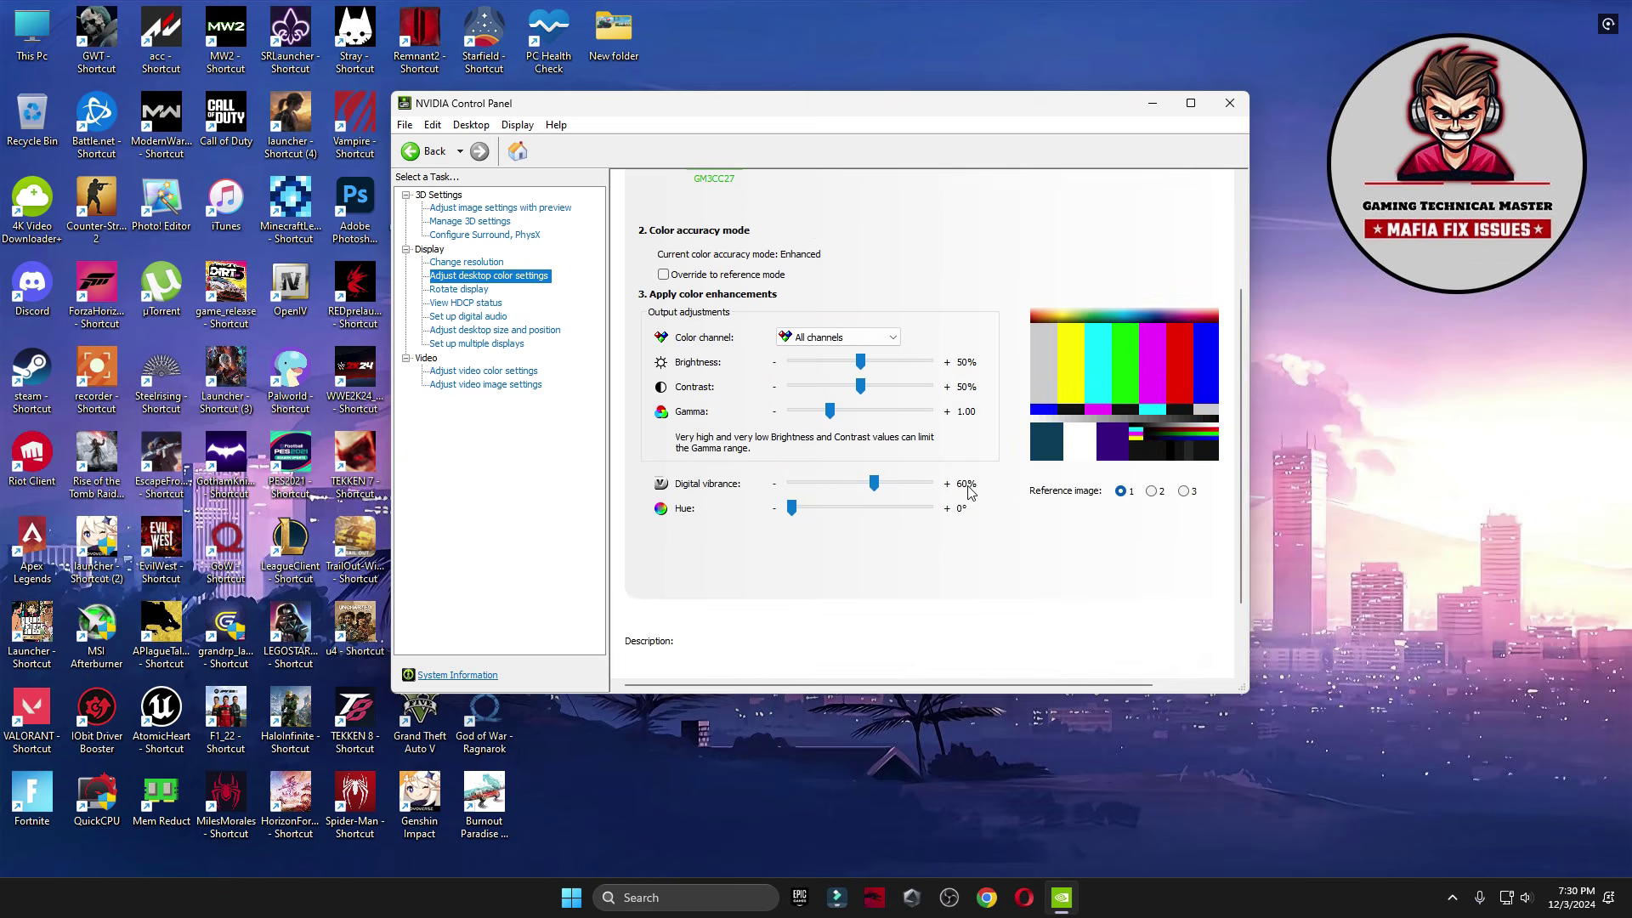
{"action": "key", "text": "Down"}
{"action": "key", "text": "Down"}
{"action": "key", "text": "Down"}
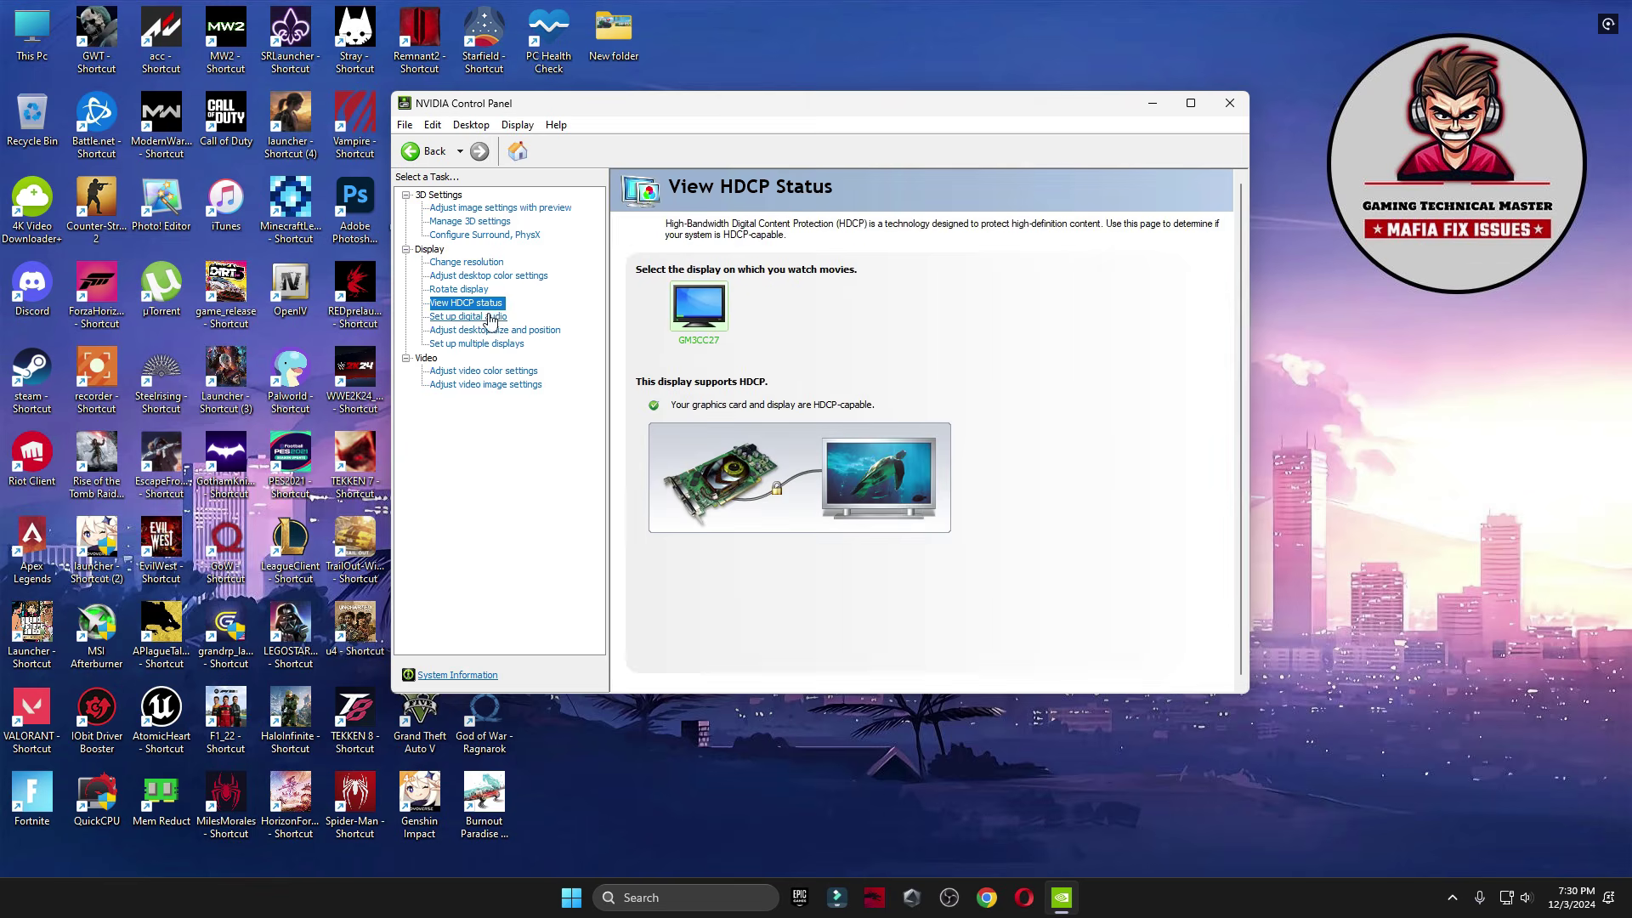
{"action": "left_click", "coordinate": [516, 332]}
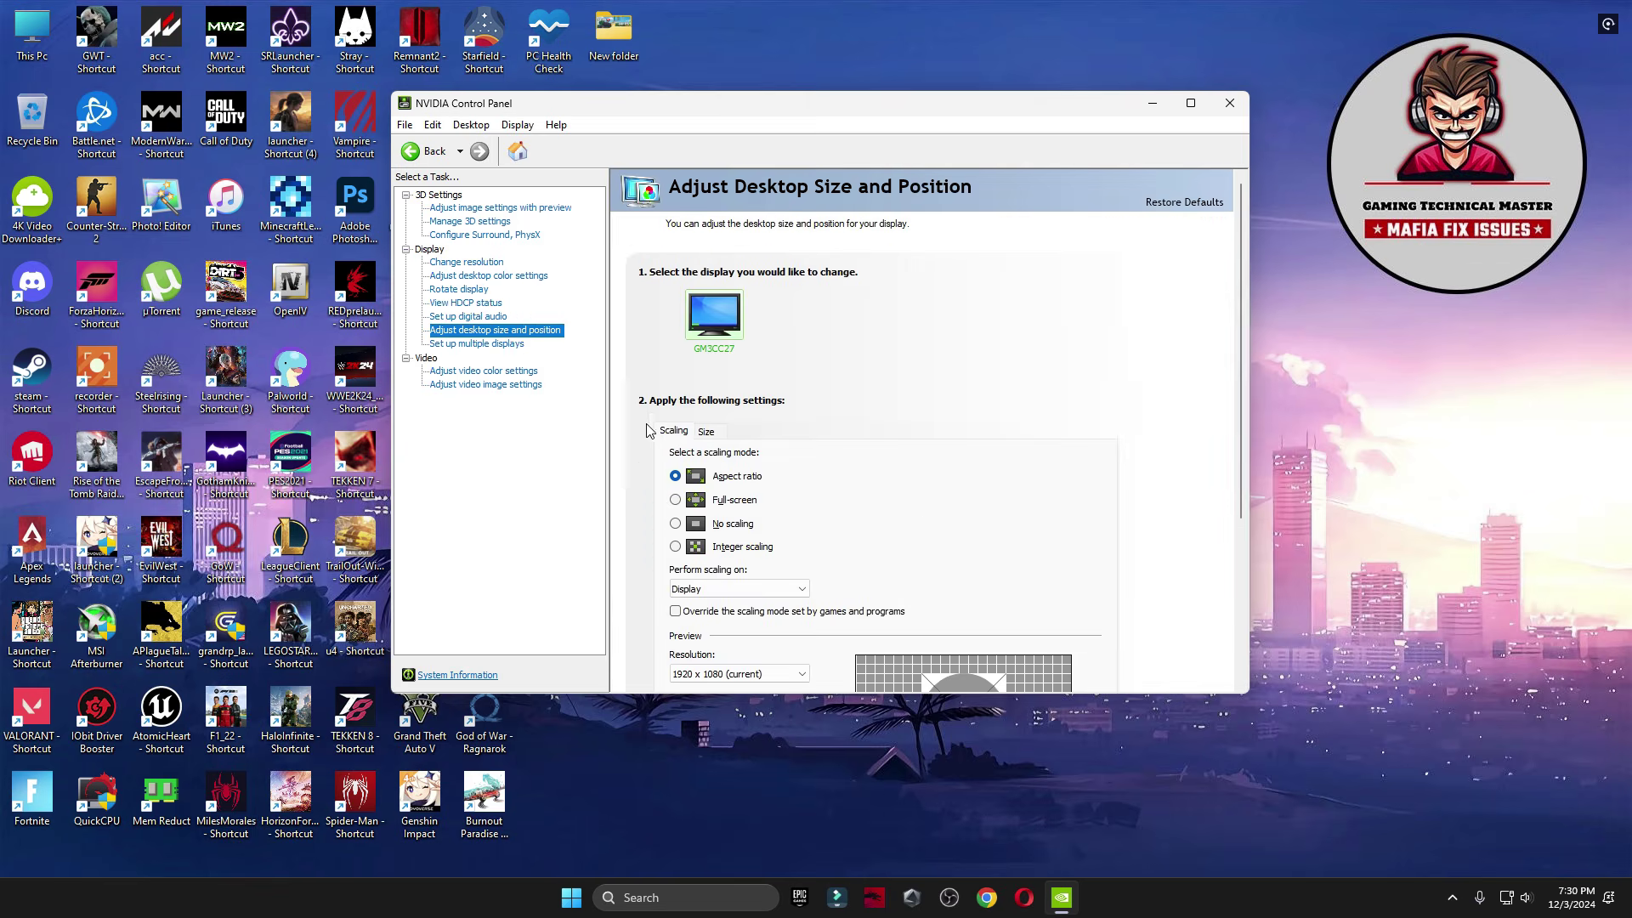
{"action": "scroll", "coordinate": [1053, 398], "scroll_direction": "down", "scroll_amount": 3}
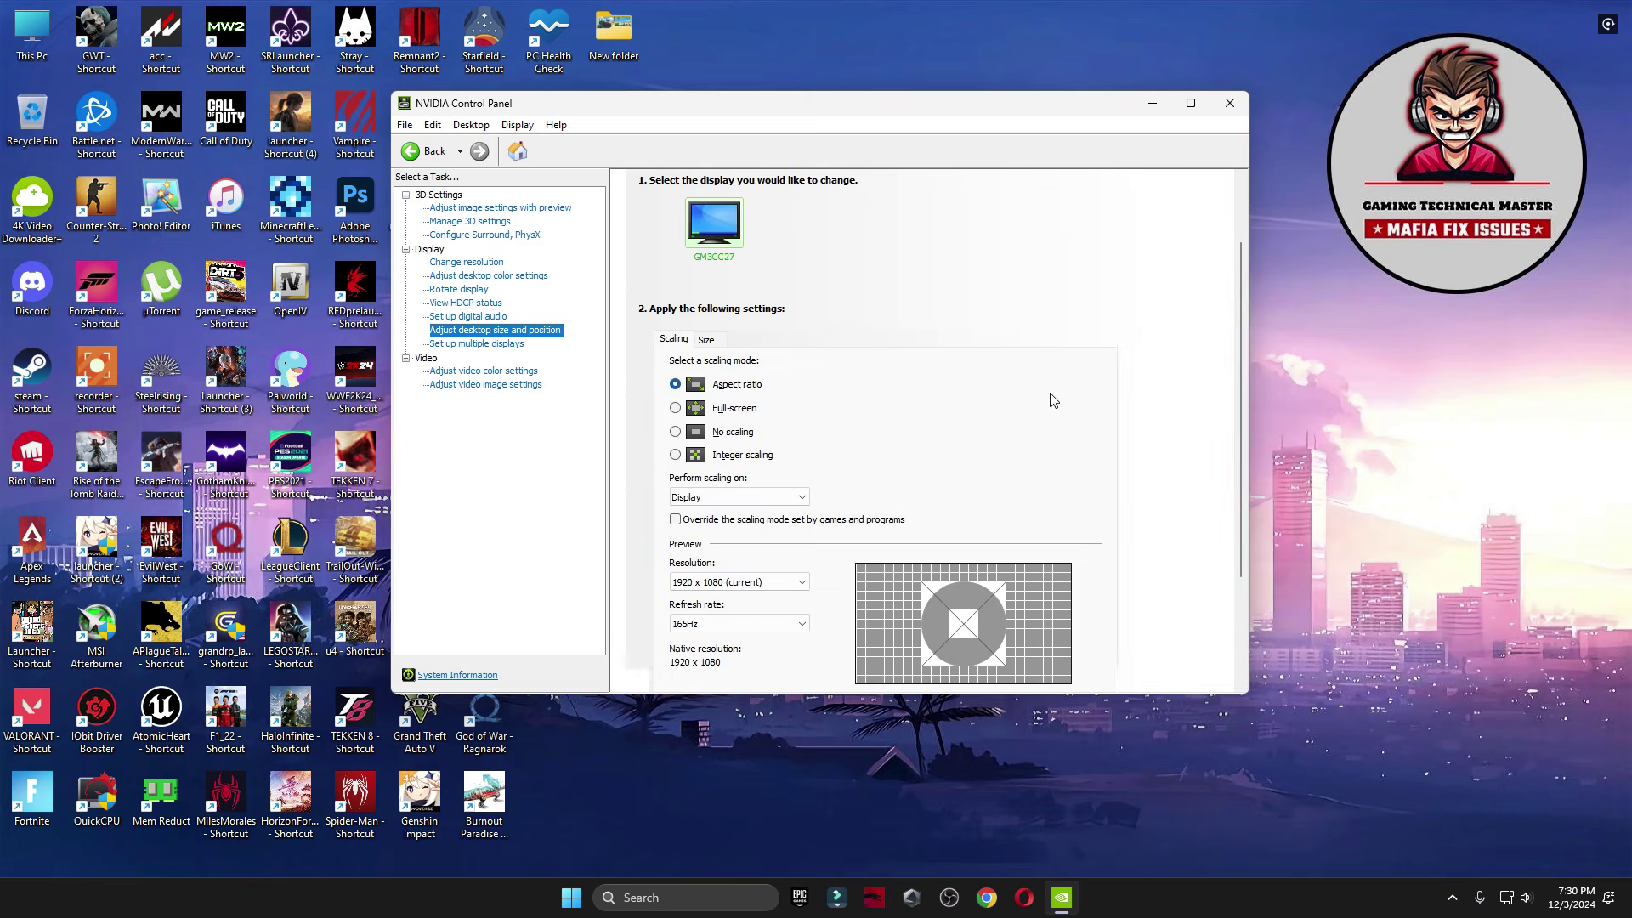
Review the multiple displays, video color, video image and image preview pages, and close the NVIDIA Control Panel.
{"action": "left_click", "coordinate": [513, 344]}
{"action": "left_click", "coordinate": [511, 371]}
{"action": "left_click", "coordinate": [780, 476]}
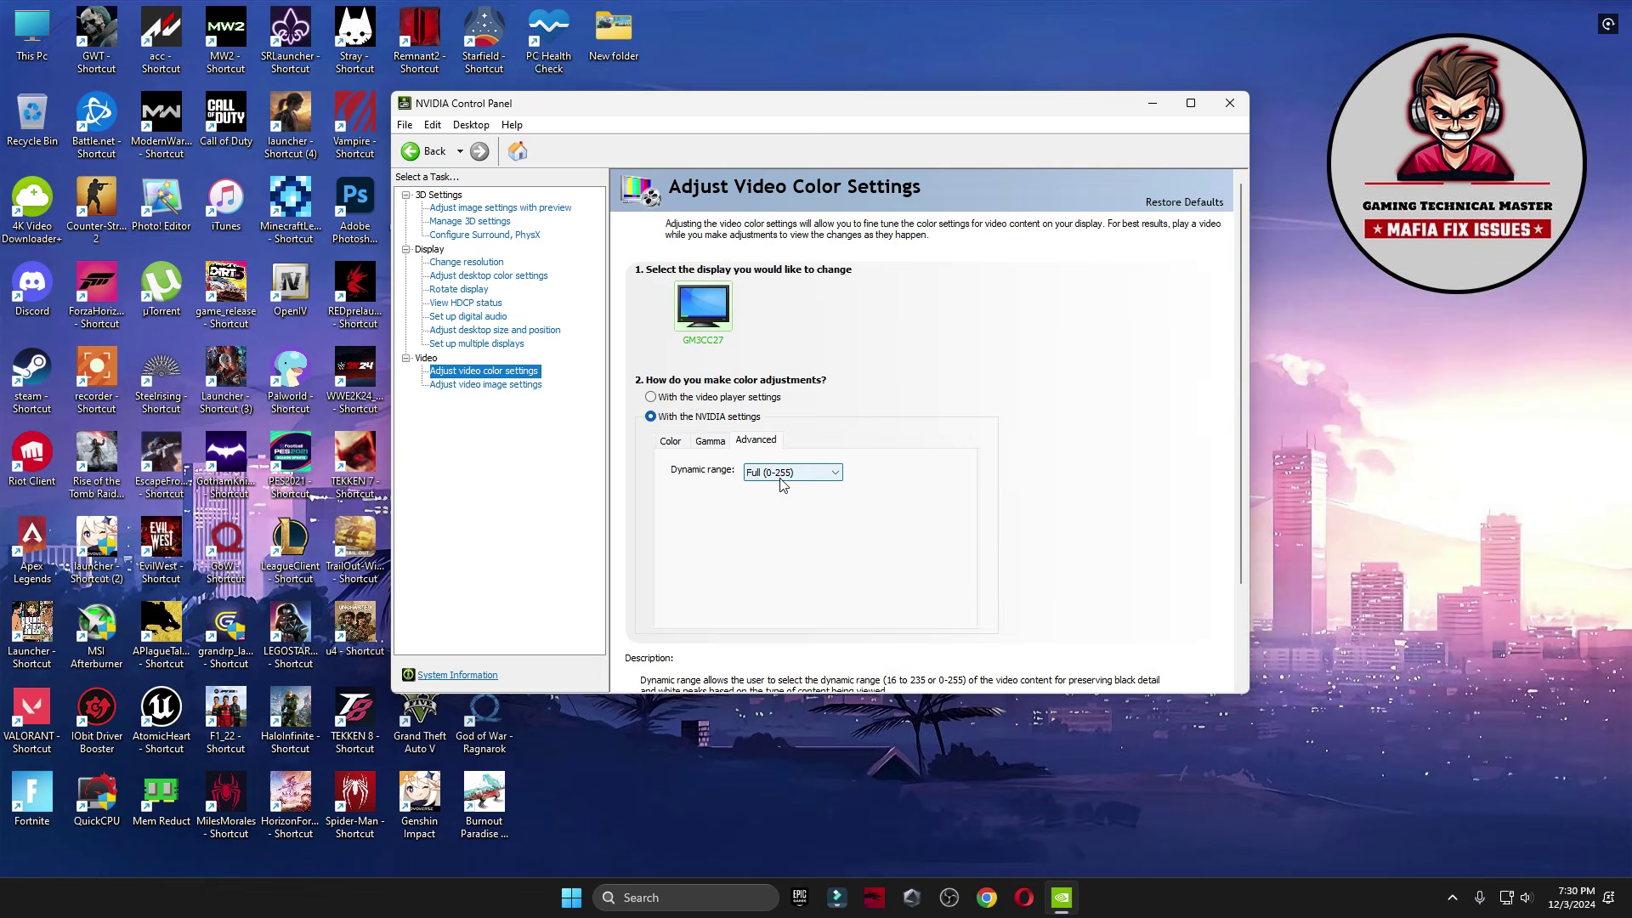
{"action": "left_click", "coordinate": [485, 385]}
{"action": "left_click", "coordinate": [501, 208]}
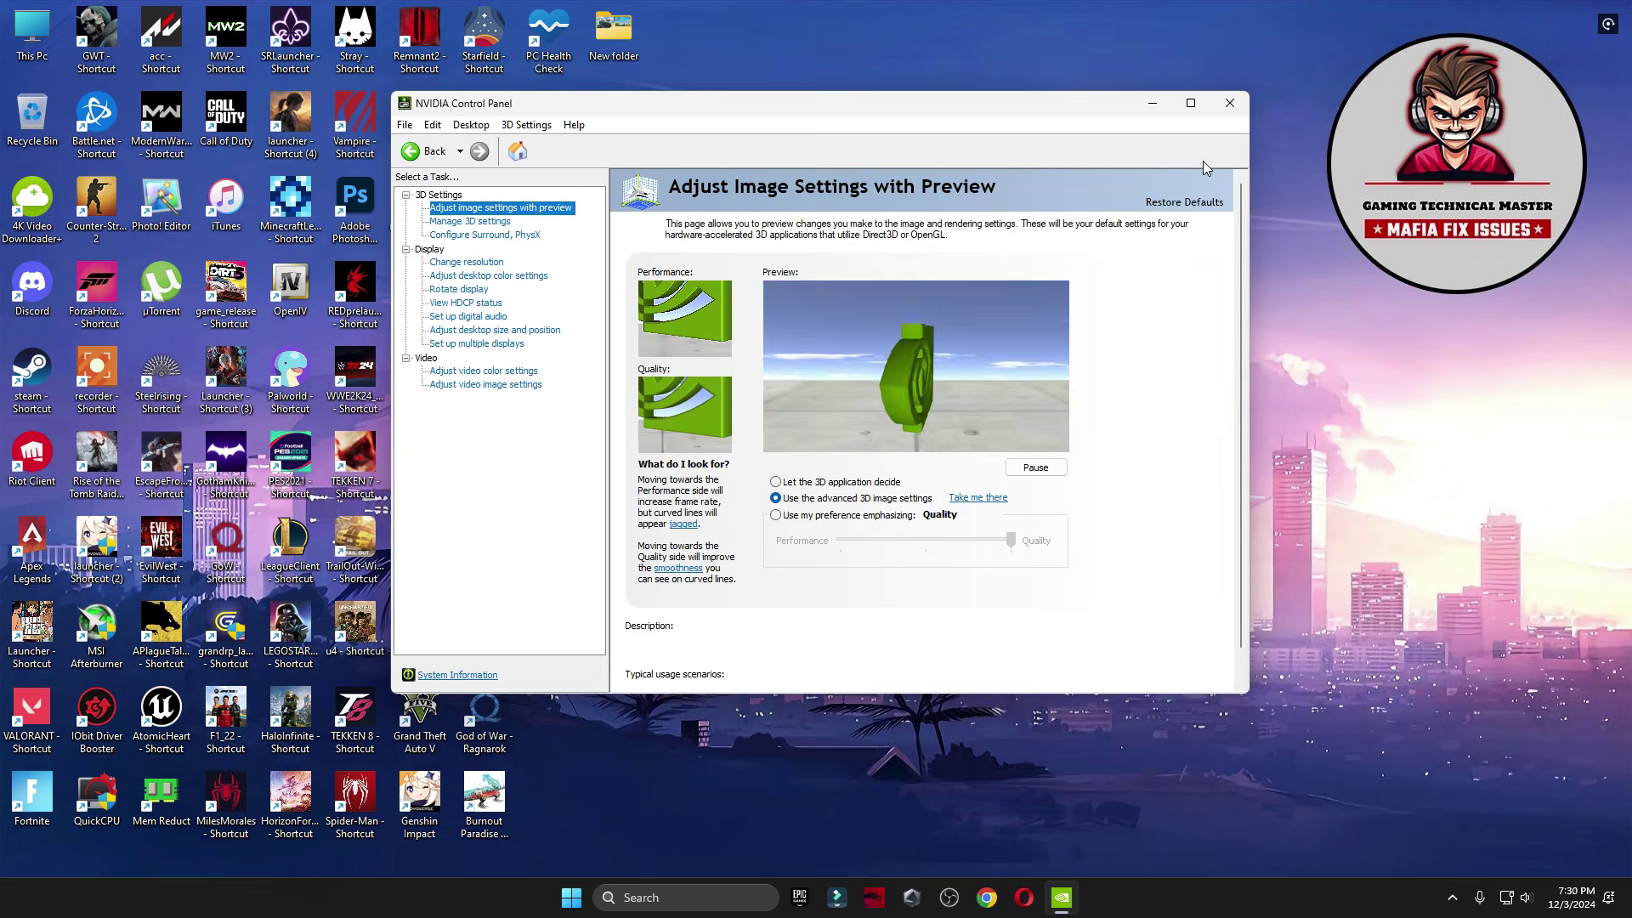
{"action": "left_click", "coordinate": [1230, 103]}
Find and open the NVIDIA app, check the graphics driver status on its Drivers page, and close it.
{"action": "left_click", "coordinate": [748, 907]}
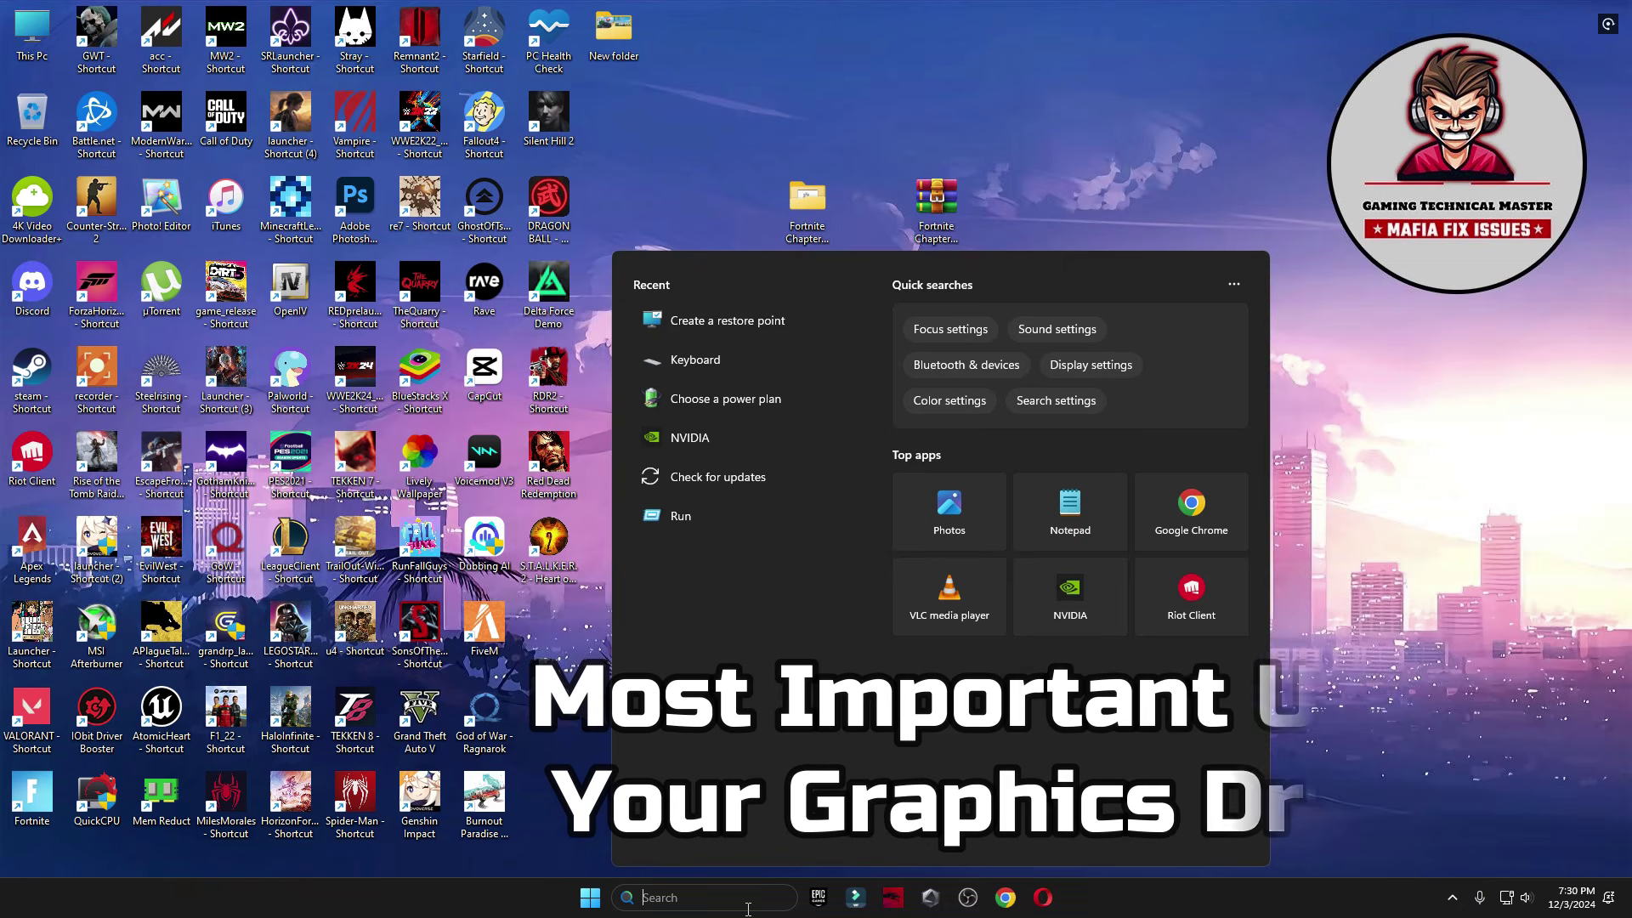
{"action": "type", "text": "nvIDIA"}
{"action": "left_click", "coordinate": [667, 372]}
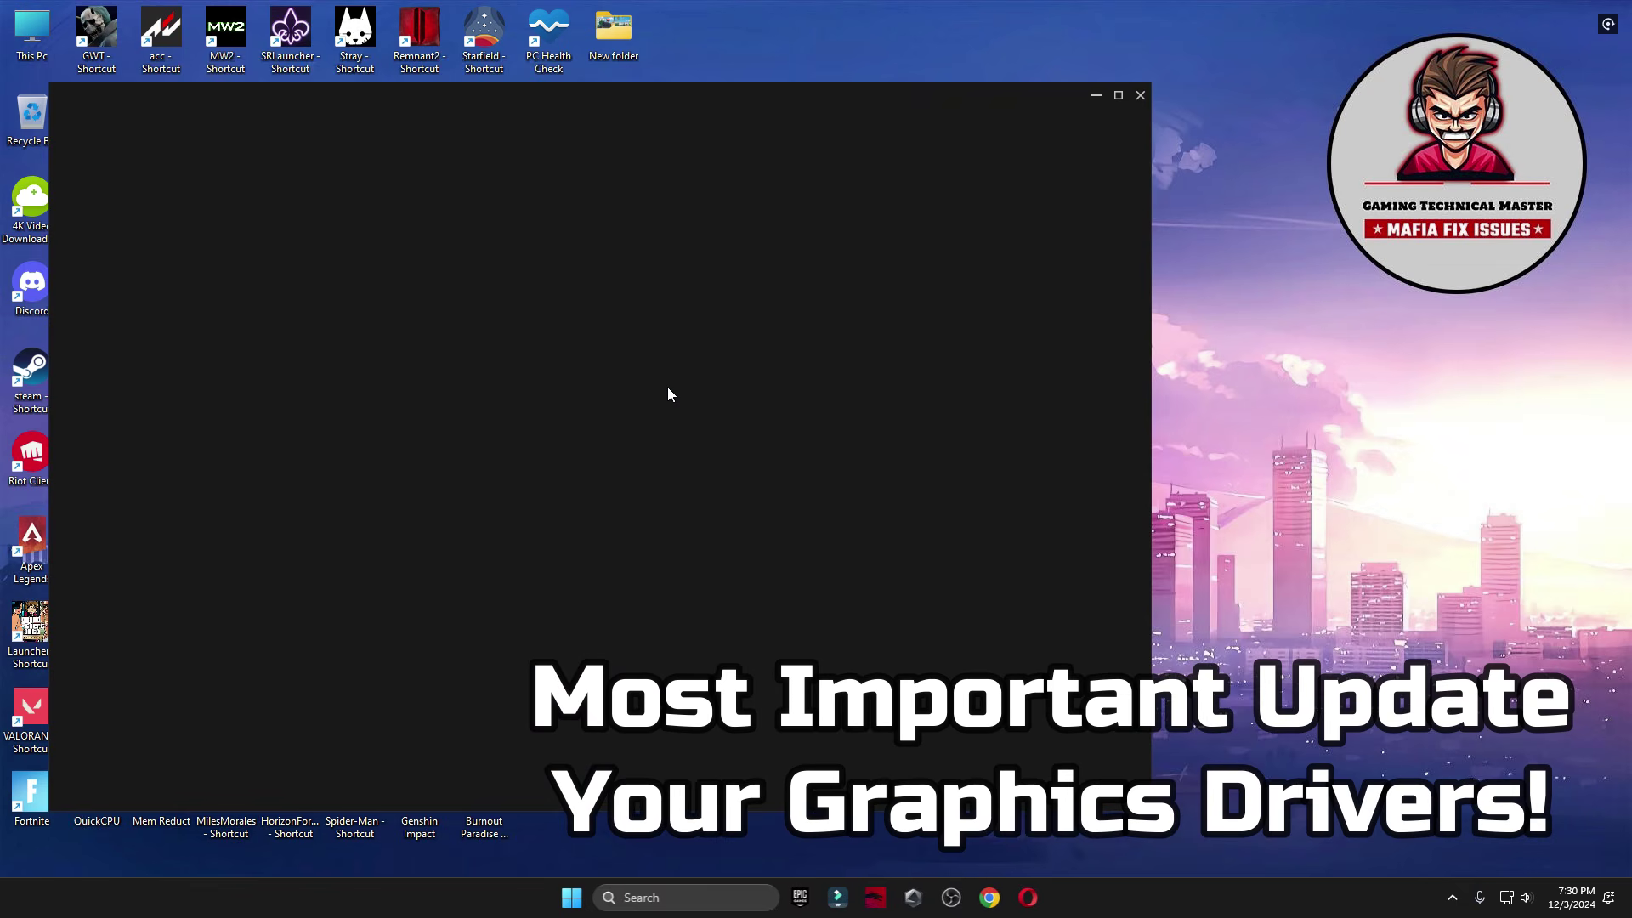
{"action": "left_click", "coordinate": [89, 188]}
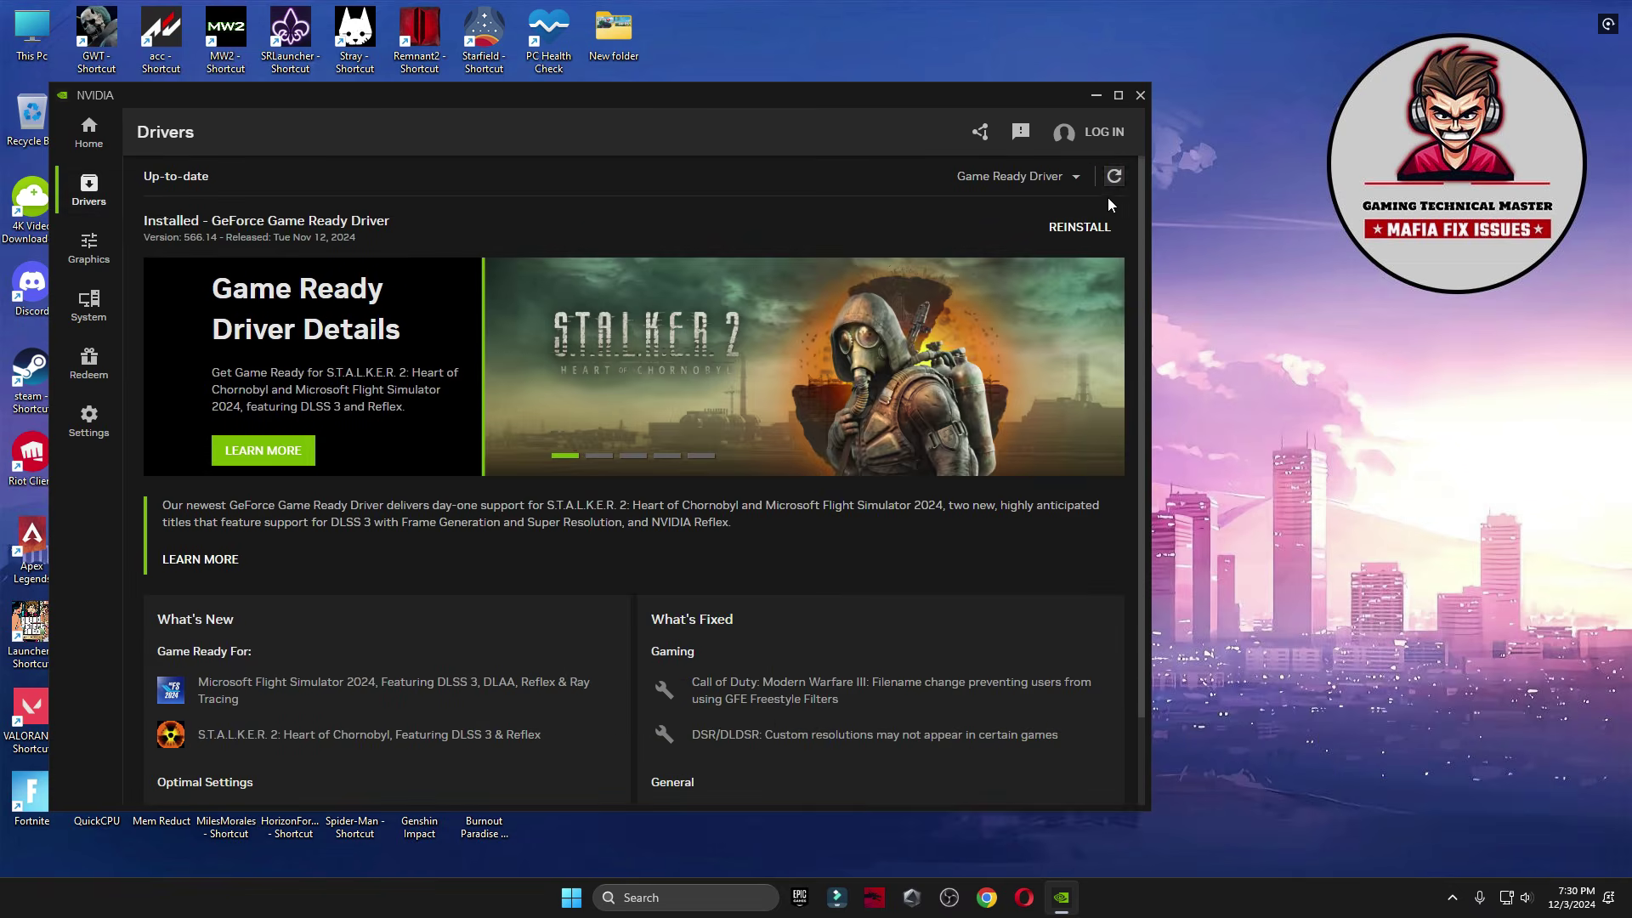
{"action": "left_click", "coordinate": [1138, 97]}
Run Timer Resolution from the boost pack's Latency folder, set it to Maximum, and minimize it.
{"action": "left_click", "coordinate": [810, 222]}
{"action": "double_click", "coordinate": [810, 225]}
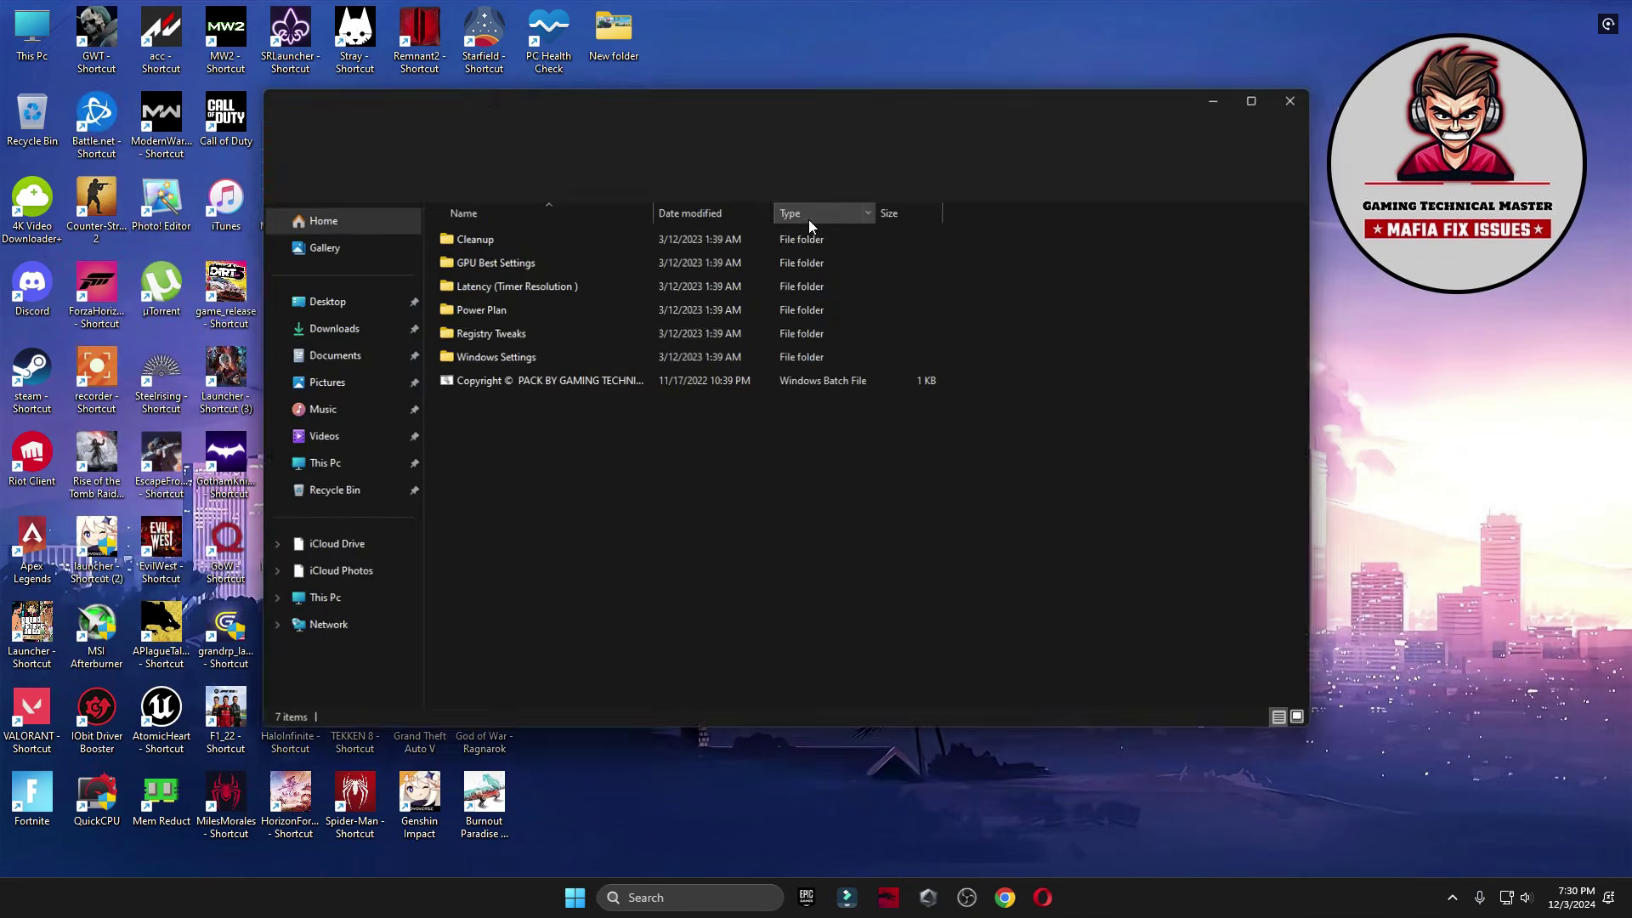
{"action": "left_click", "coordinate": [489, 290]}
{"action": "double_click", "coordinate": [489, 289]}
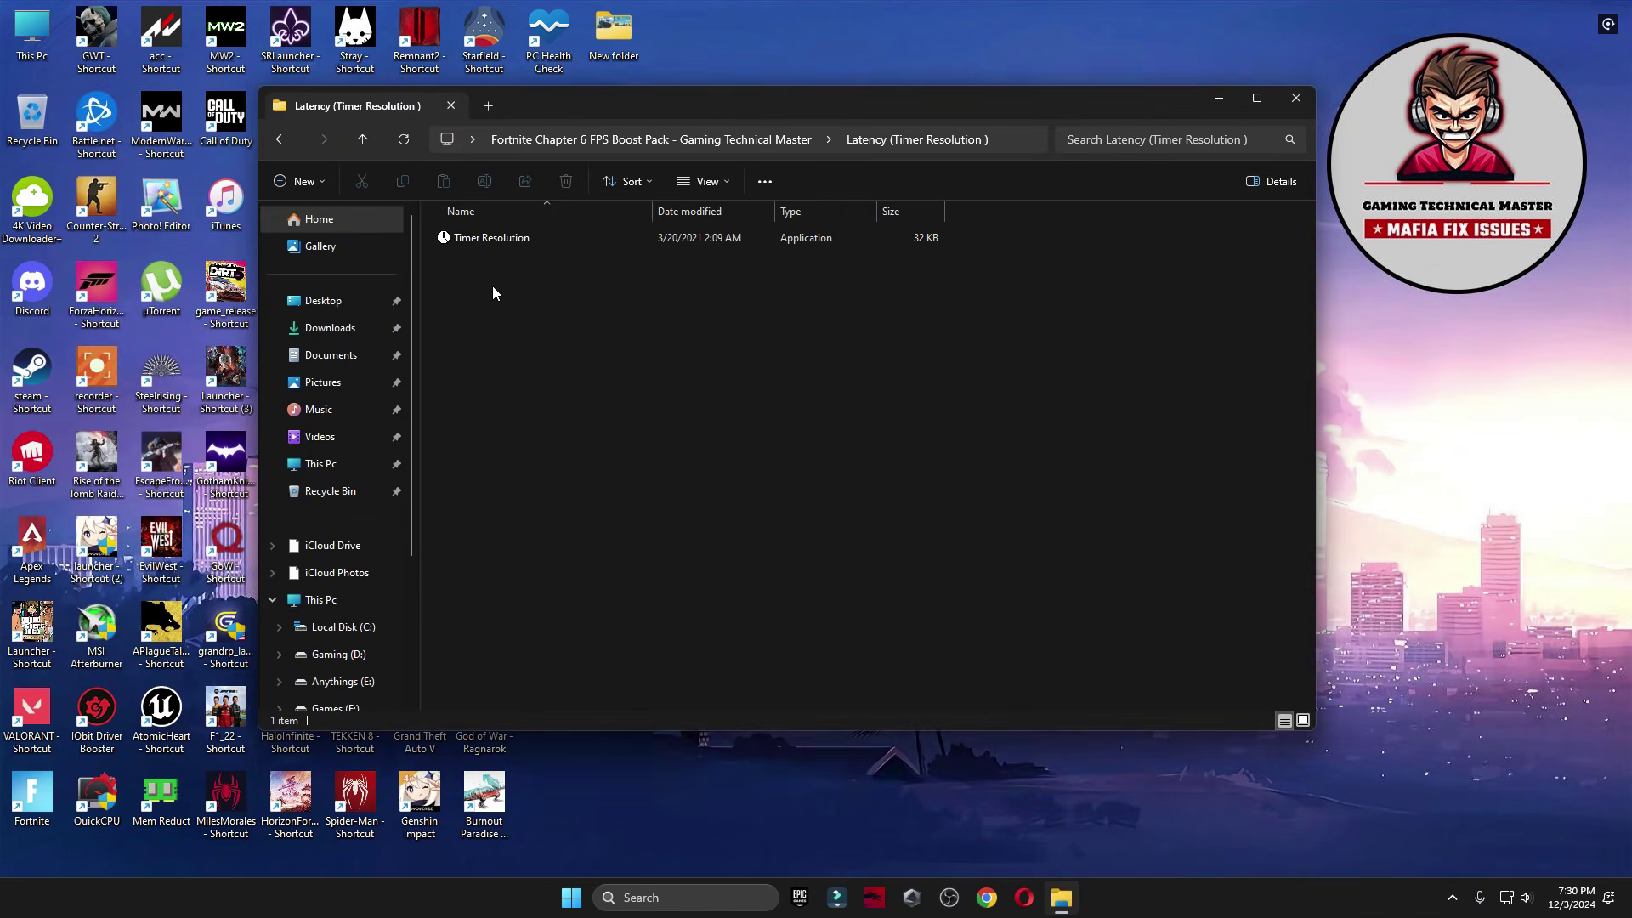
{"action": "double_click", "coordinate": [492, 238]}
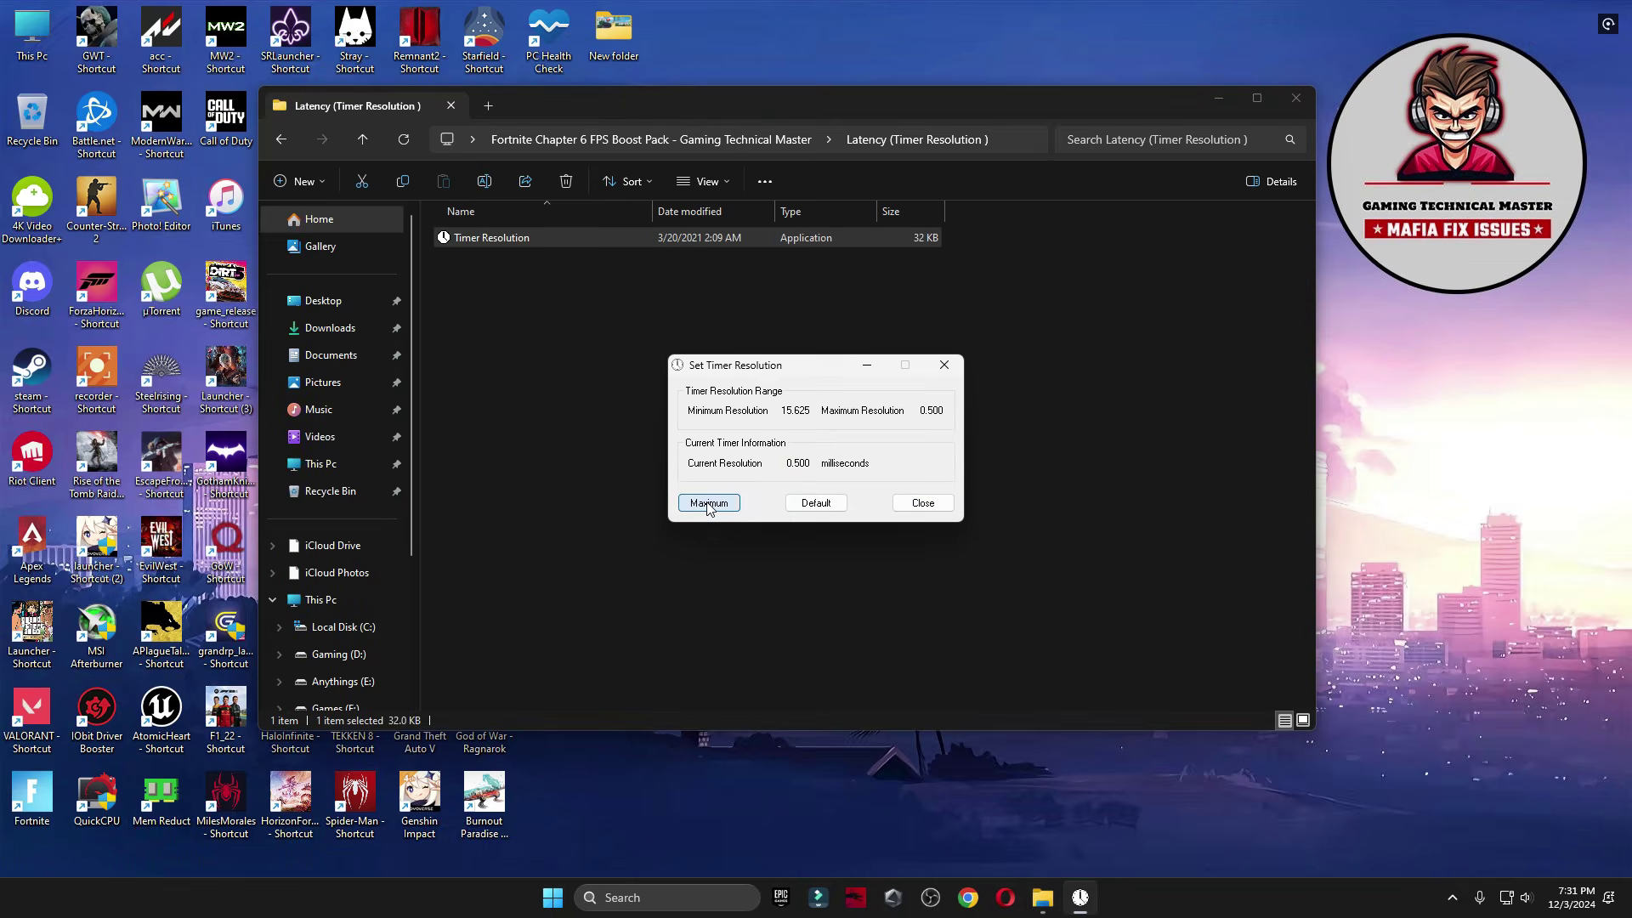
{"action": "left_click", "coordinate": [863, 365]}
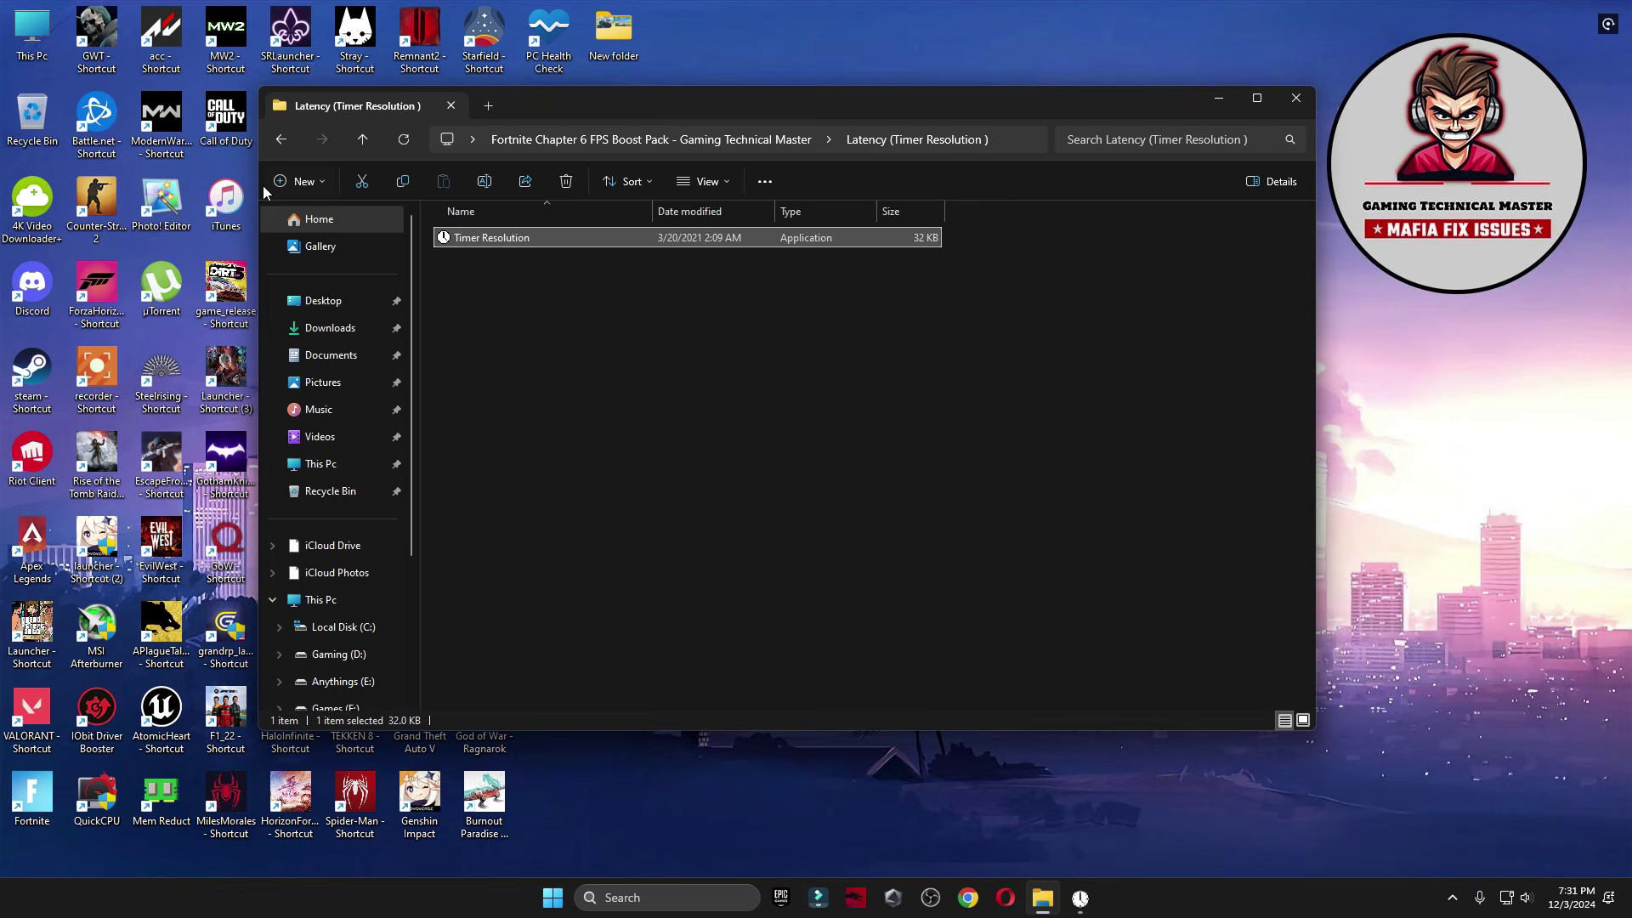
Locate the 64-bit QuickCpuSetup installer in the boost pack's Power Plan folder.
{"action": "left_click", "coordinate": [281, 139]}
{"action": "double_click", "coordinate": [476, 312]}
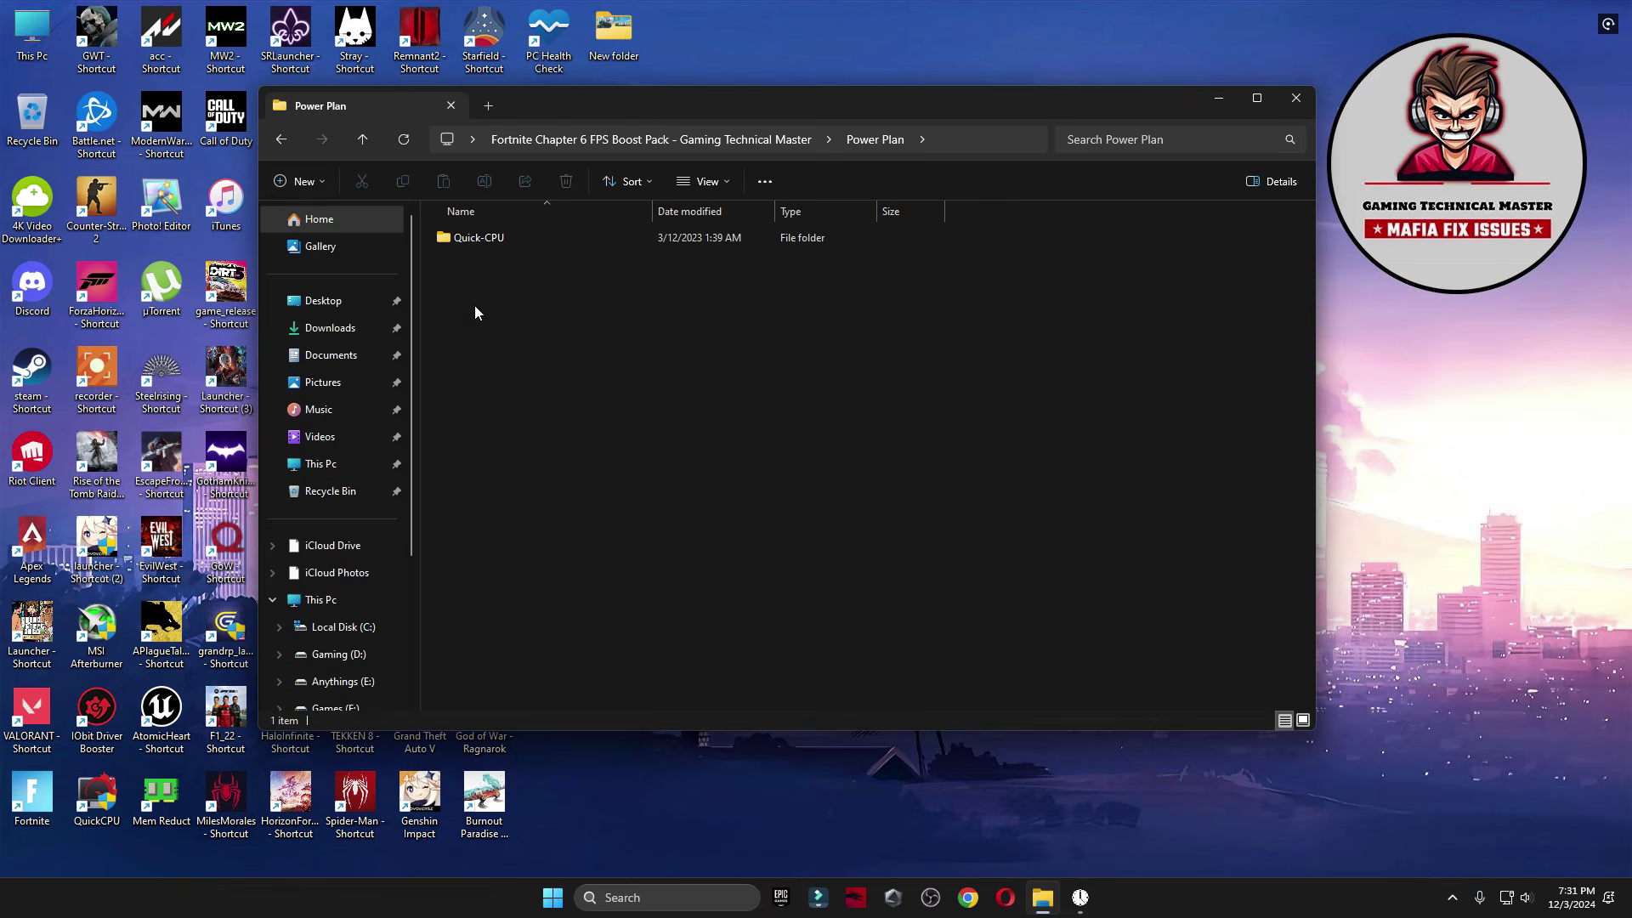
{"action": "double_click", "coordinate": [442, 238]}
{"action": "double_click", "coordinate": [469, 263]}
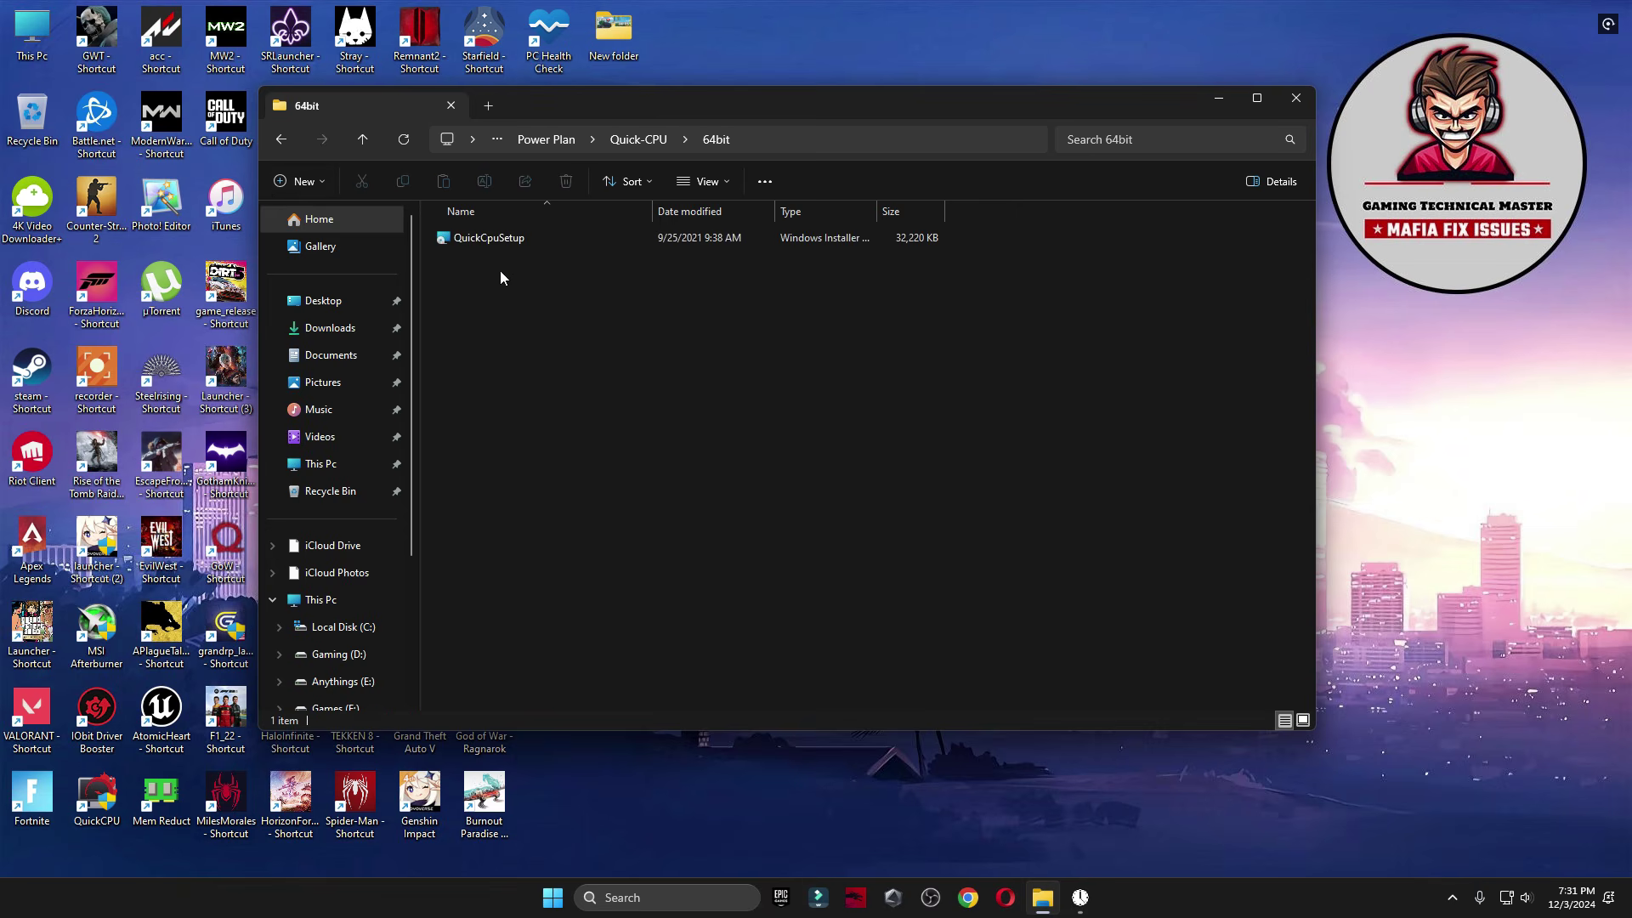
Launch the installed Quick CPU with administrator permission, close the folder window, and dismiss the update notice.
{"action": "left_click", "coordinate": [96, 795]}
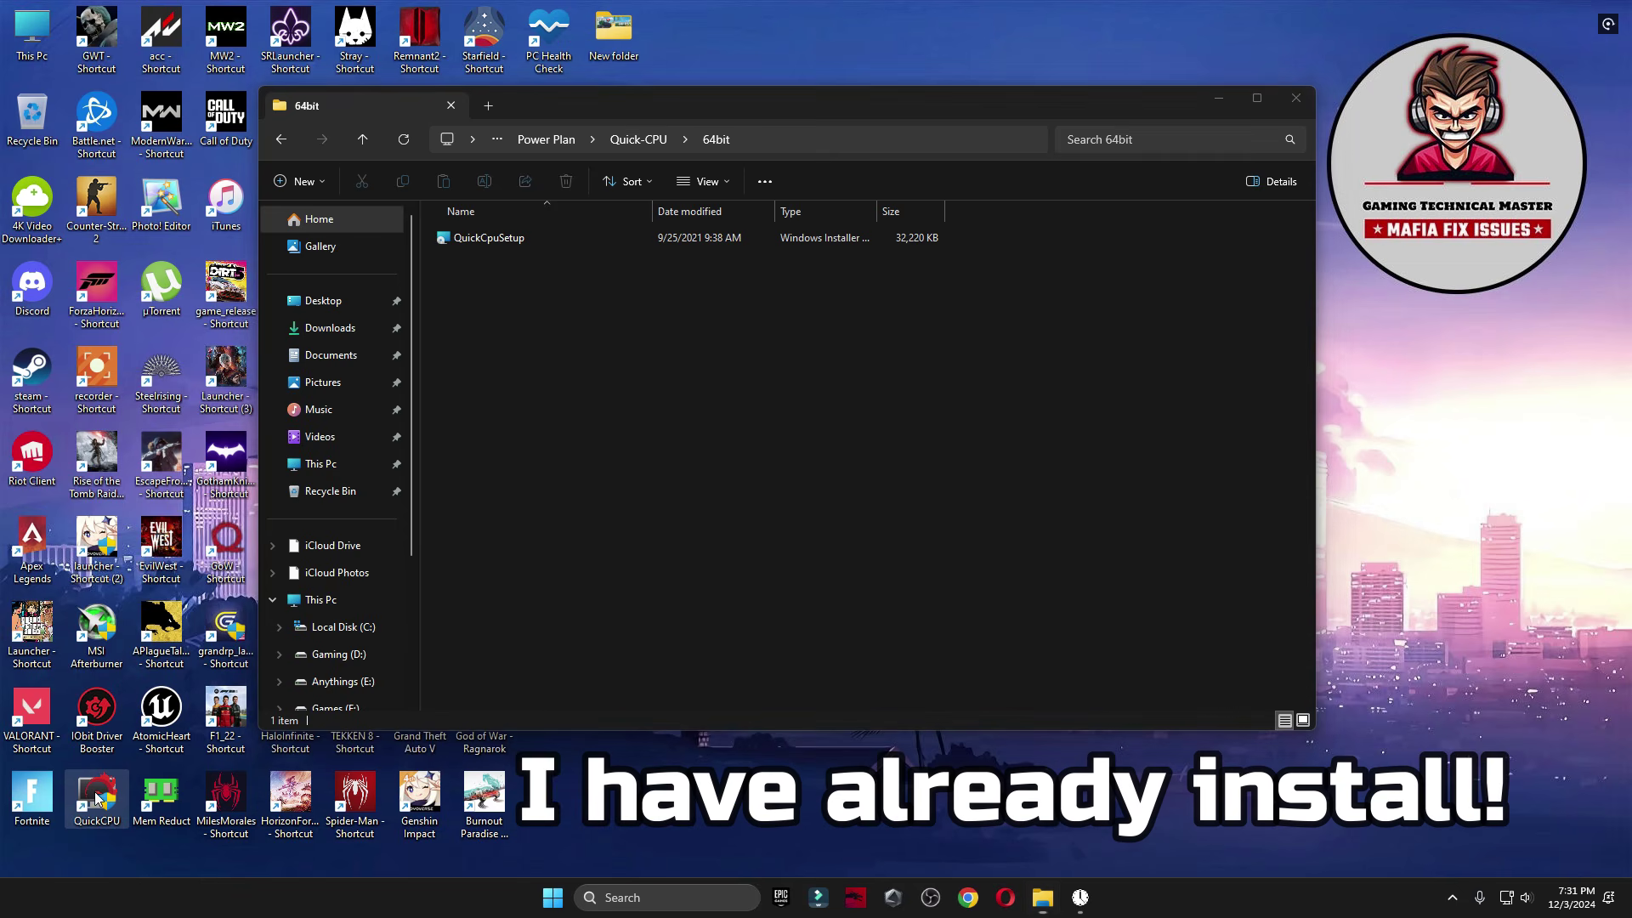
{"action": "double_click", "coordinate": [96, 795]}
{"action": "left_click", "coordinate": [763, 583]}
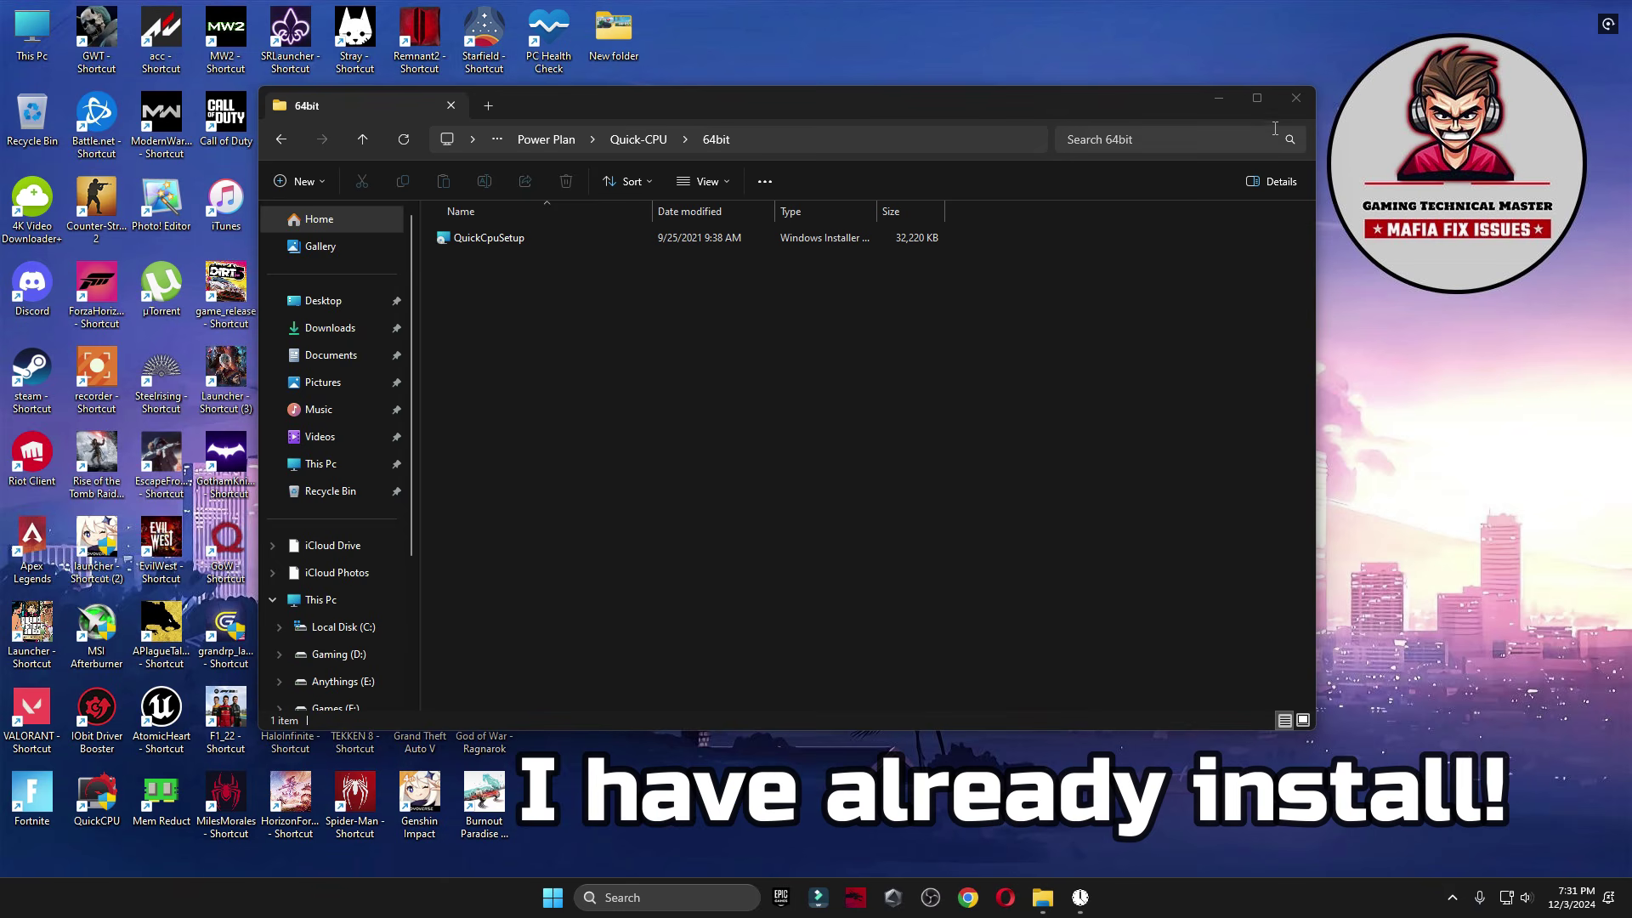
{"action": "left_click", "coordinate": [1297, 98]}
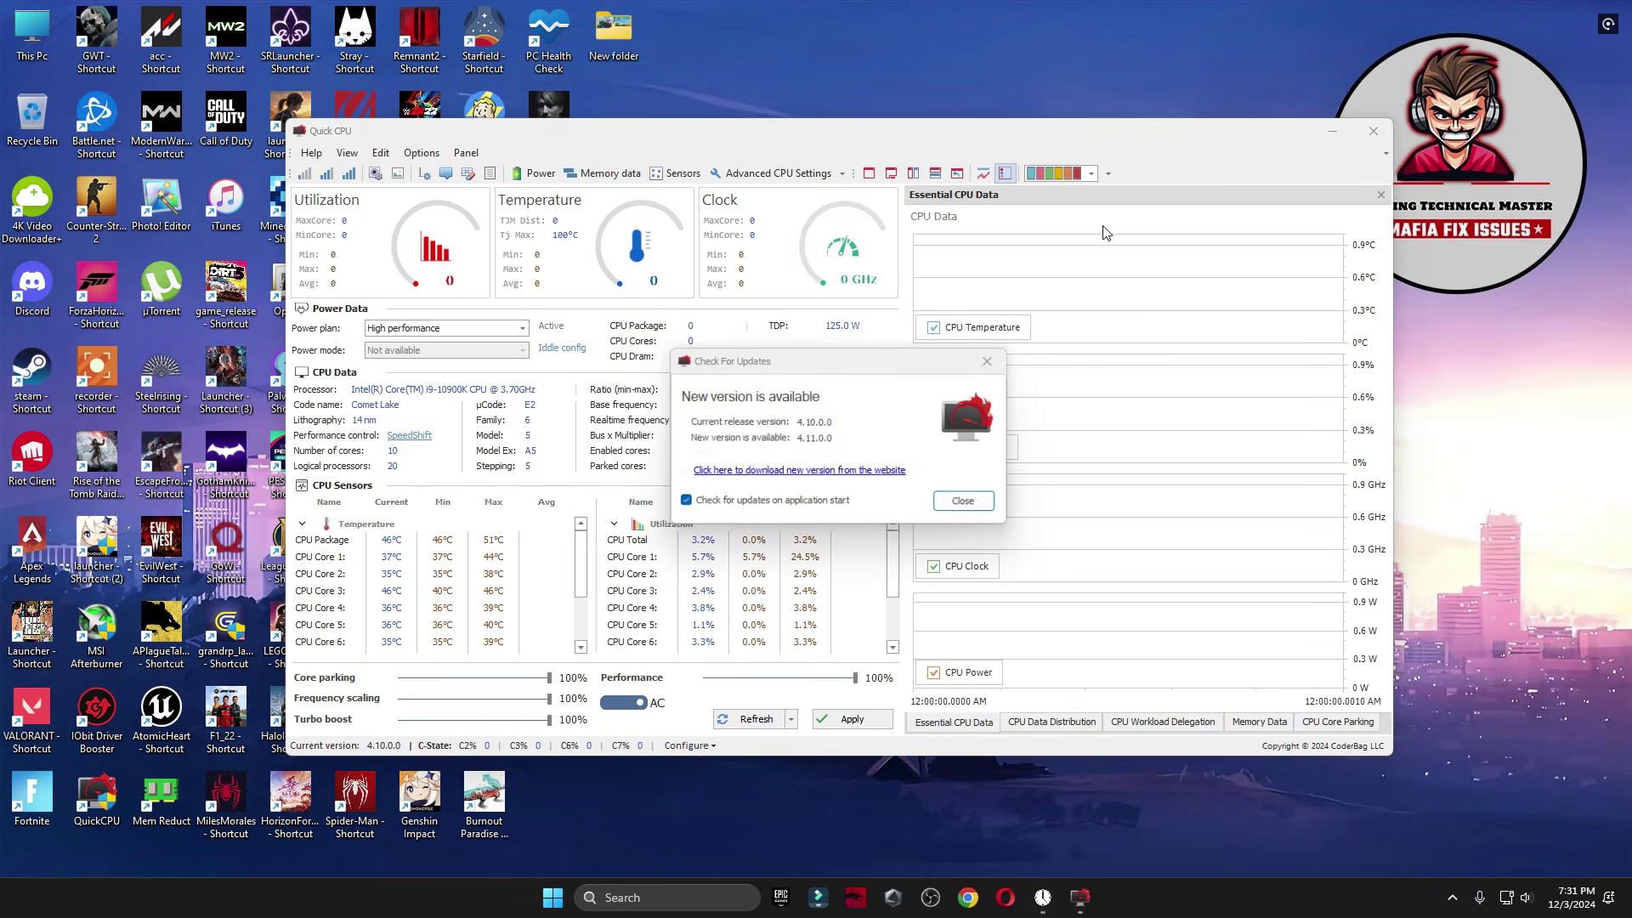
{"action": "left_click", "coordinate": [952, 502]}
{"action": "left_click_drag", "start_coordinate": [948, 138], "coordinate": [868, 112]}
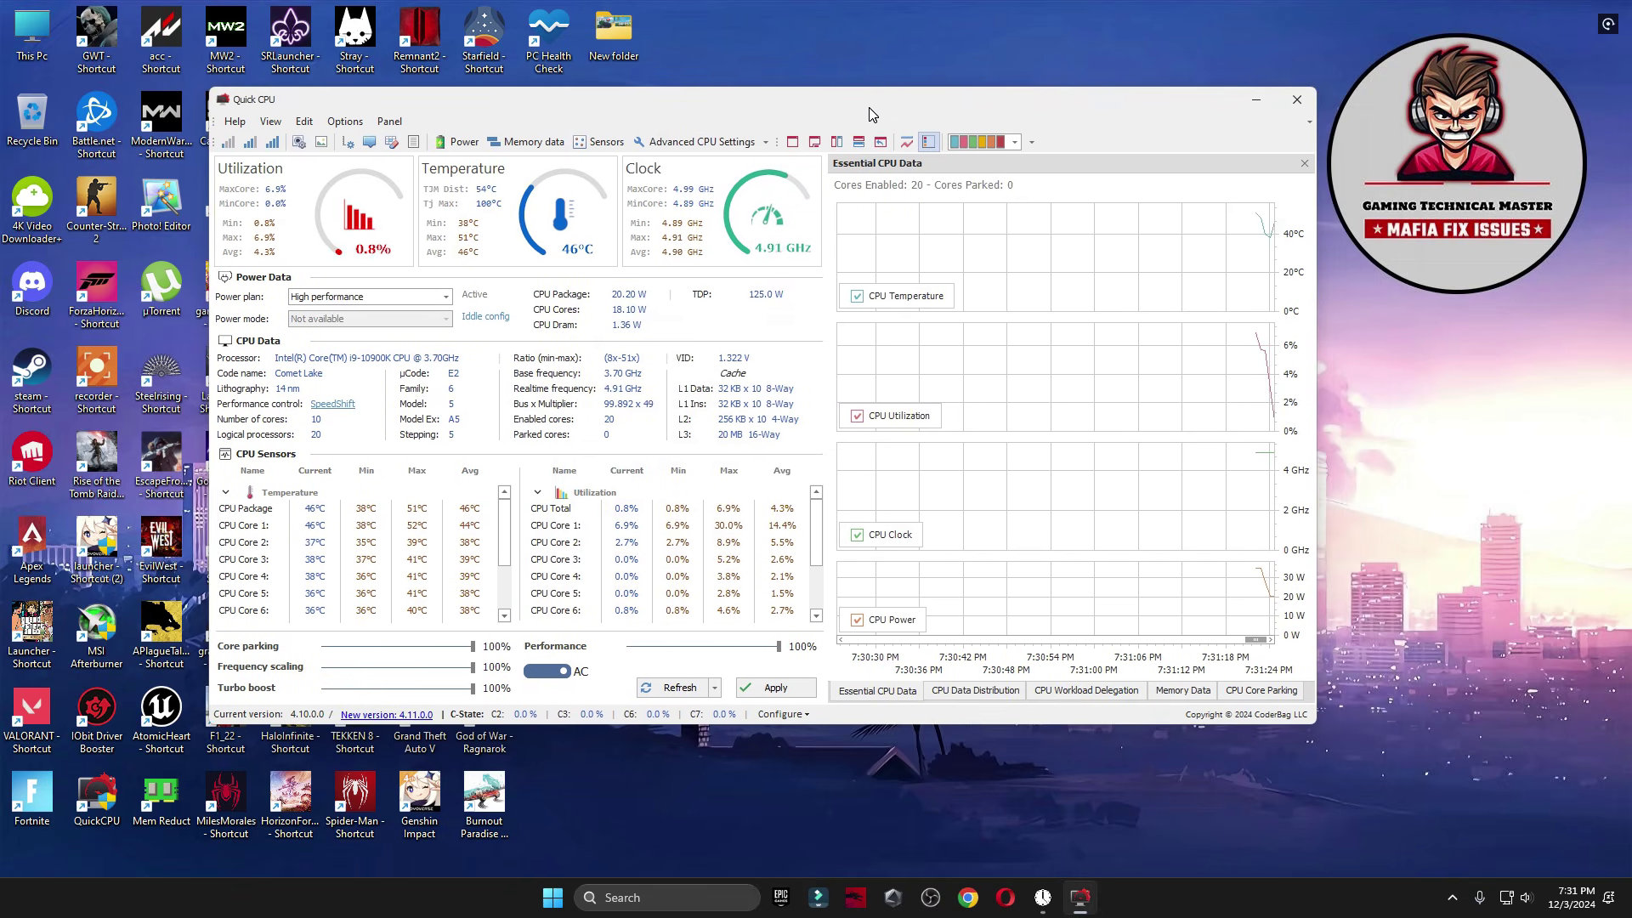
Select the High performance power plan in Quick CPU, set Turbo boost to 100%, apply the changes, and close it.
{"action": "left_click", "coordinate": [370, 296]}
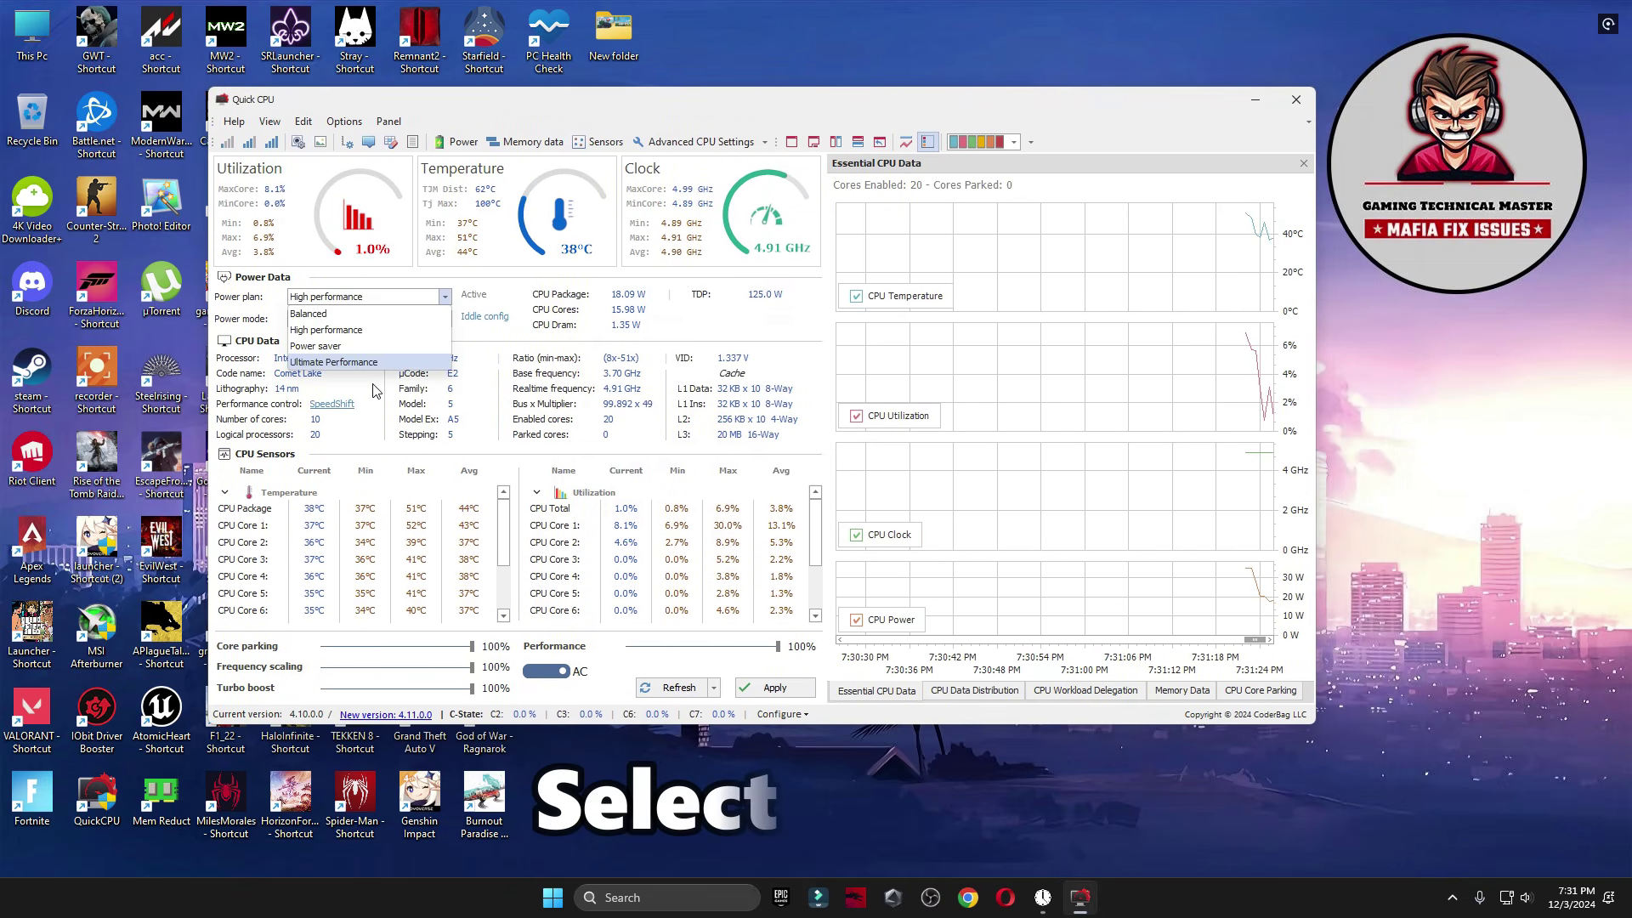
{"action": "left_click", "coordinate": [330, 333]}
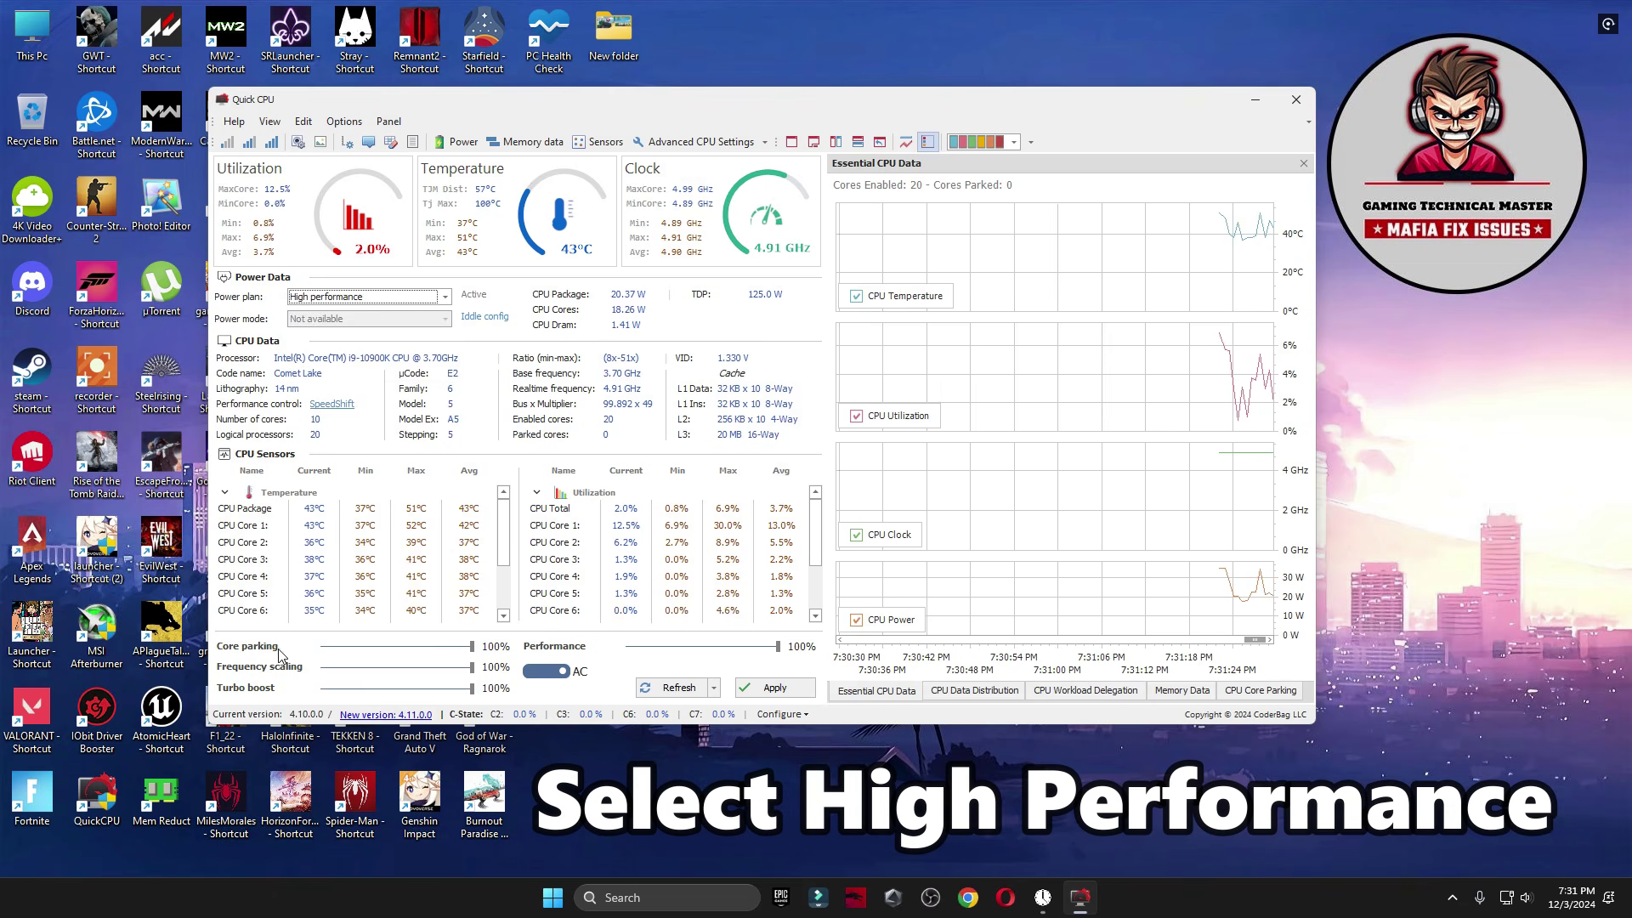
{"action": "left_click_drag", "start_coordinate": [473, 653], "coordinate": [380, 671]}
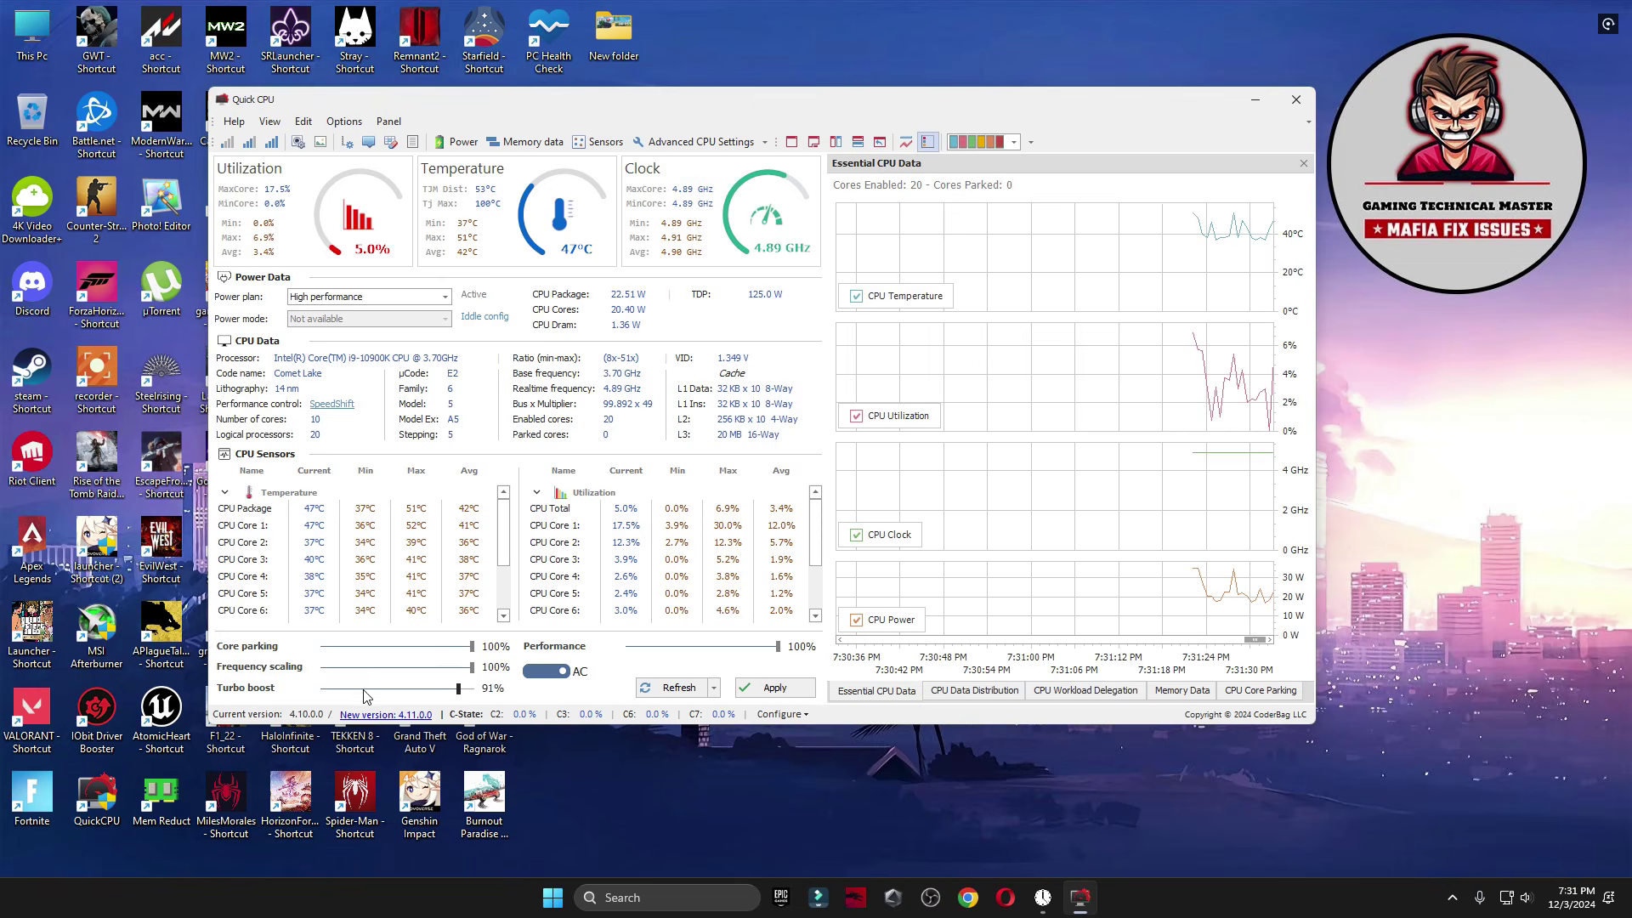
{"action": "left_click_drag", "start_coordinate": [458, 688], "coordinate": [477, 689]}
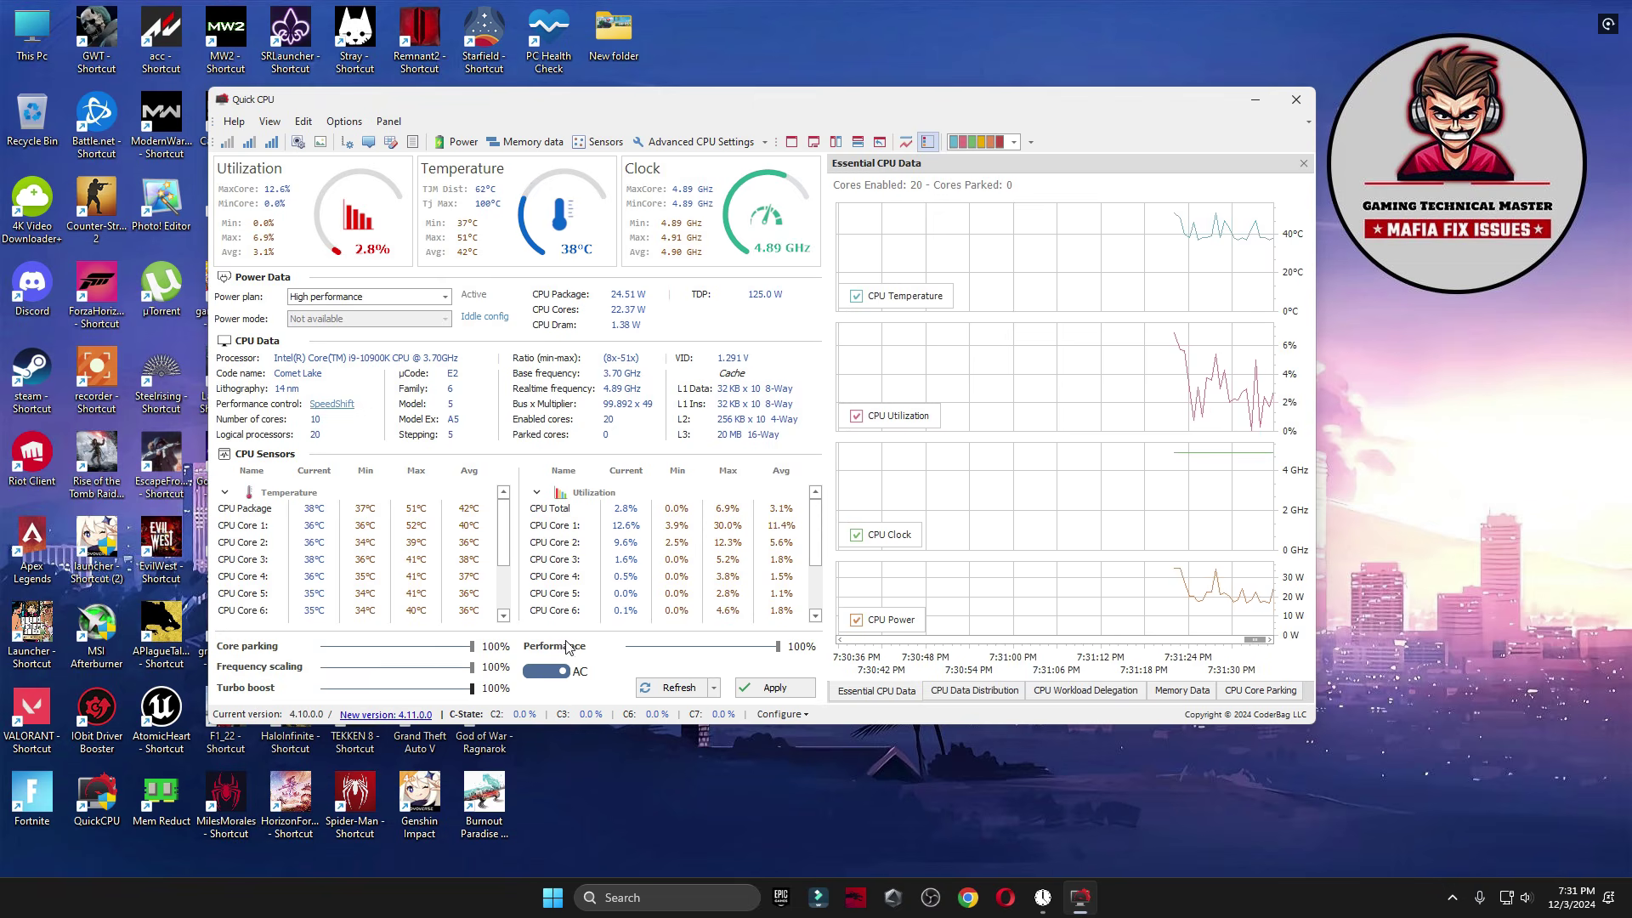
{"action": "left_click", "coordinate": [788, 685]}
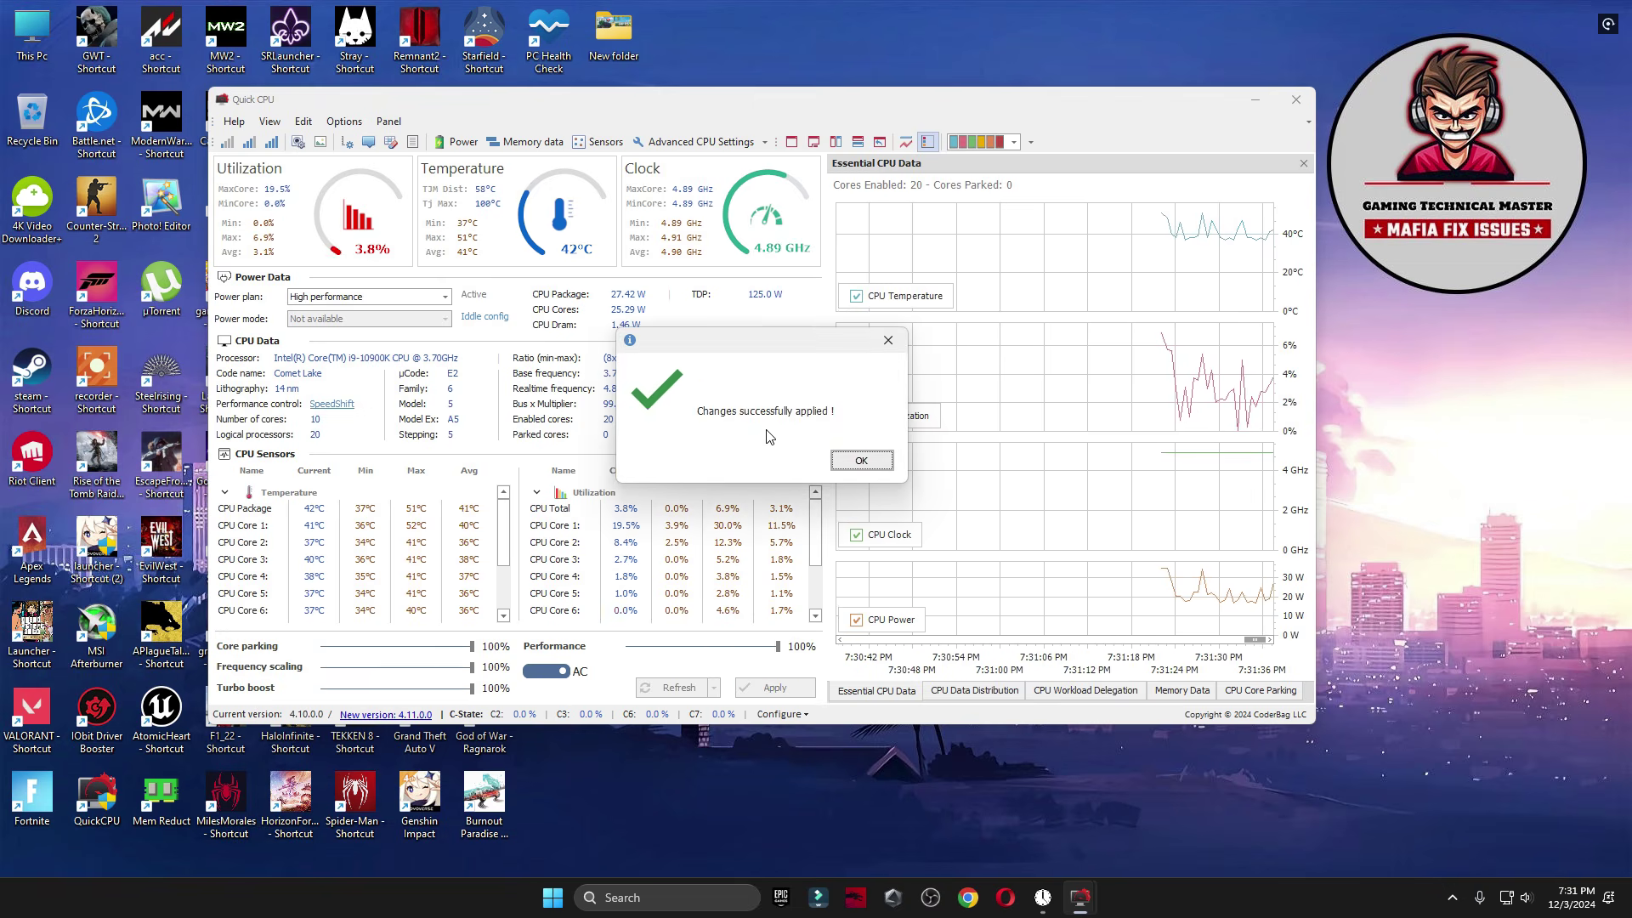
{"action": "left_click", "coordinate": [859, 460]}
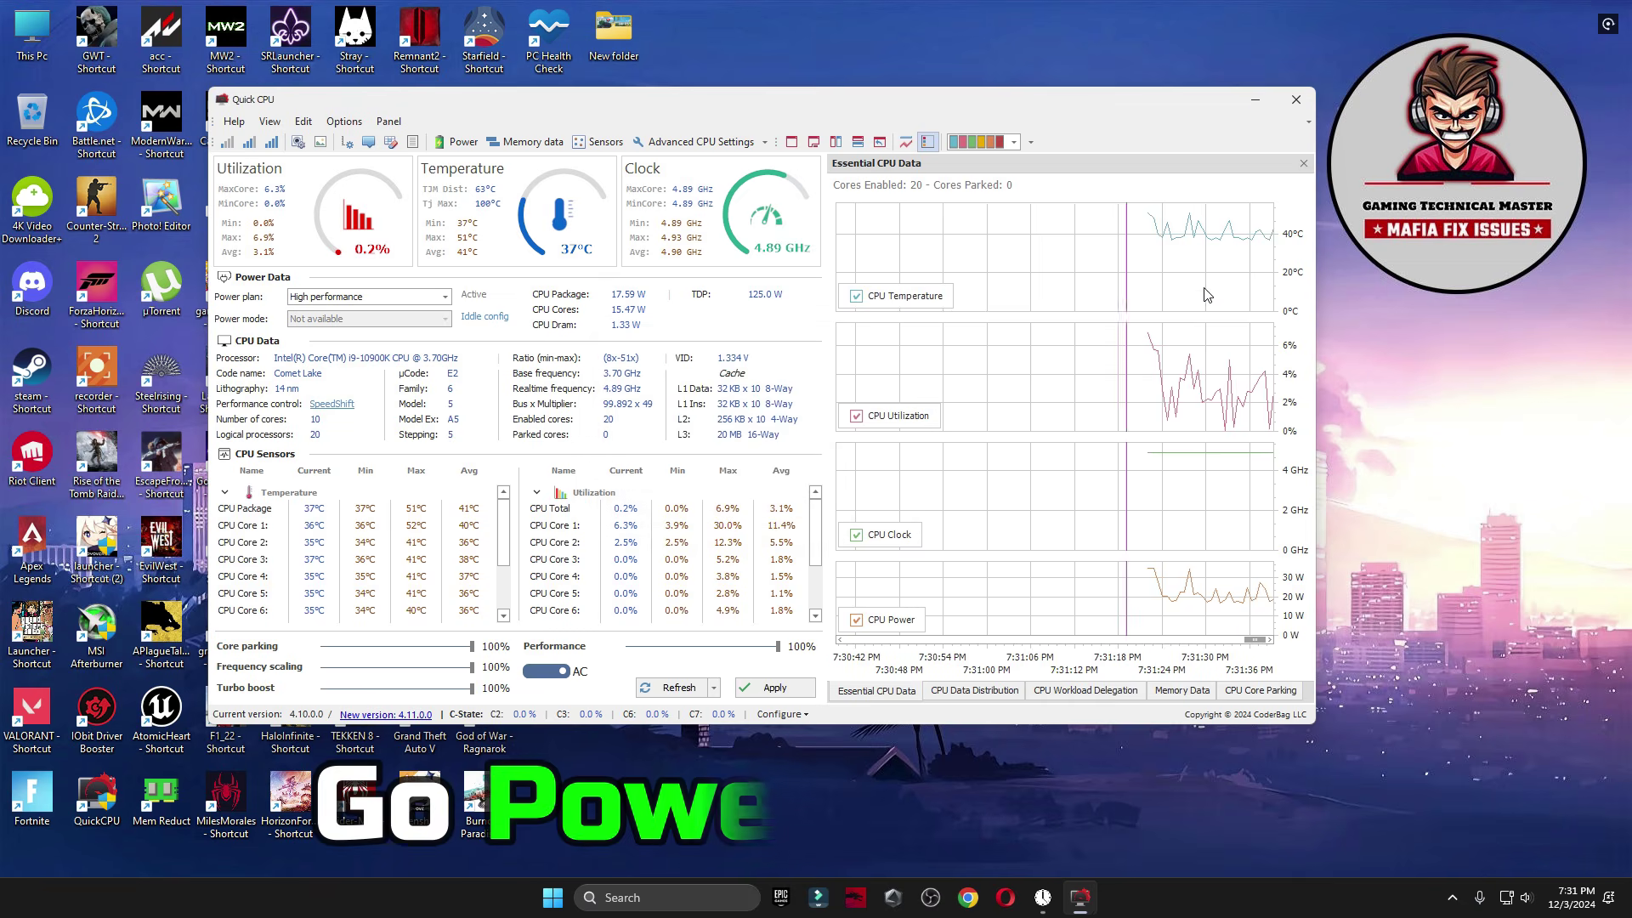
{"action": "left_click", "coordinate": [1297, 99]}
Search Windows for the power plan settings, check which plan is active in Power Options, and close the window.
{"action": "left_click", "coordinate": [705, 900]}
{"action": "type", "text": "power"}
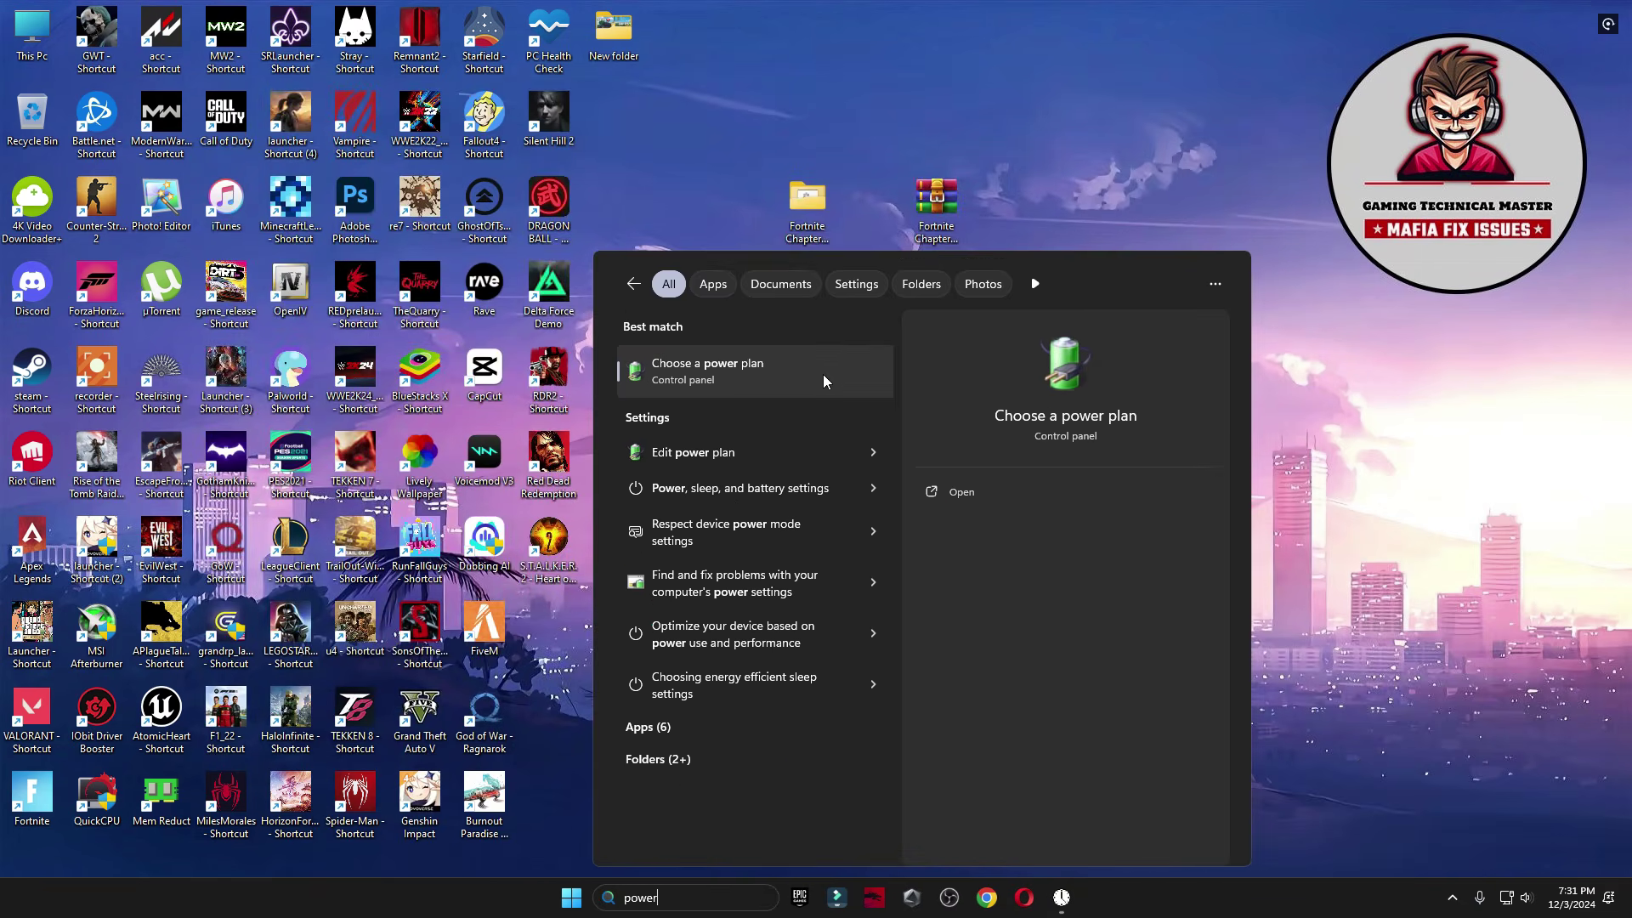
{"action": "left_click", "coordinate": [823, 378]}
{"action": "left_click", "coordinate": [665, 386]}
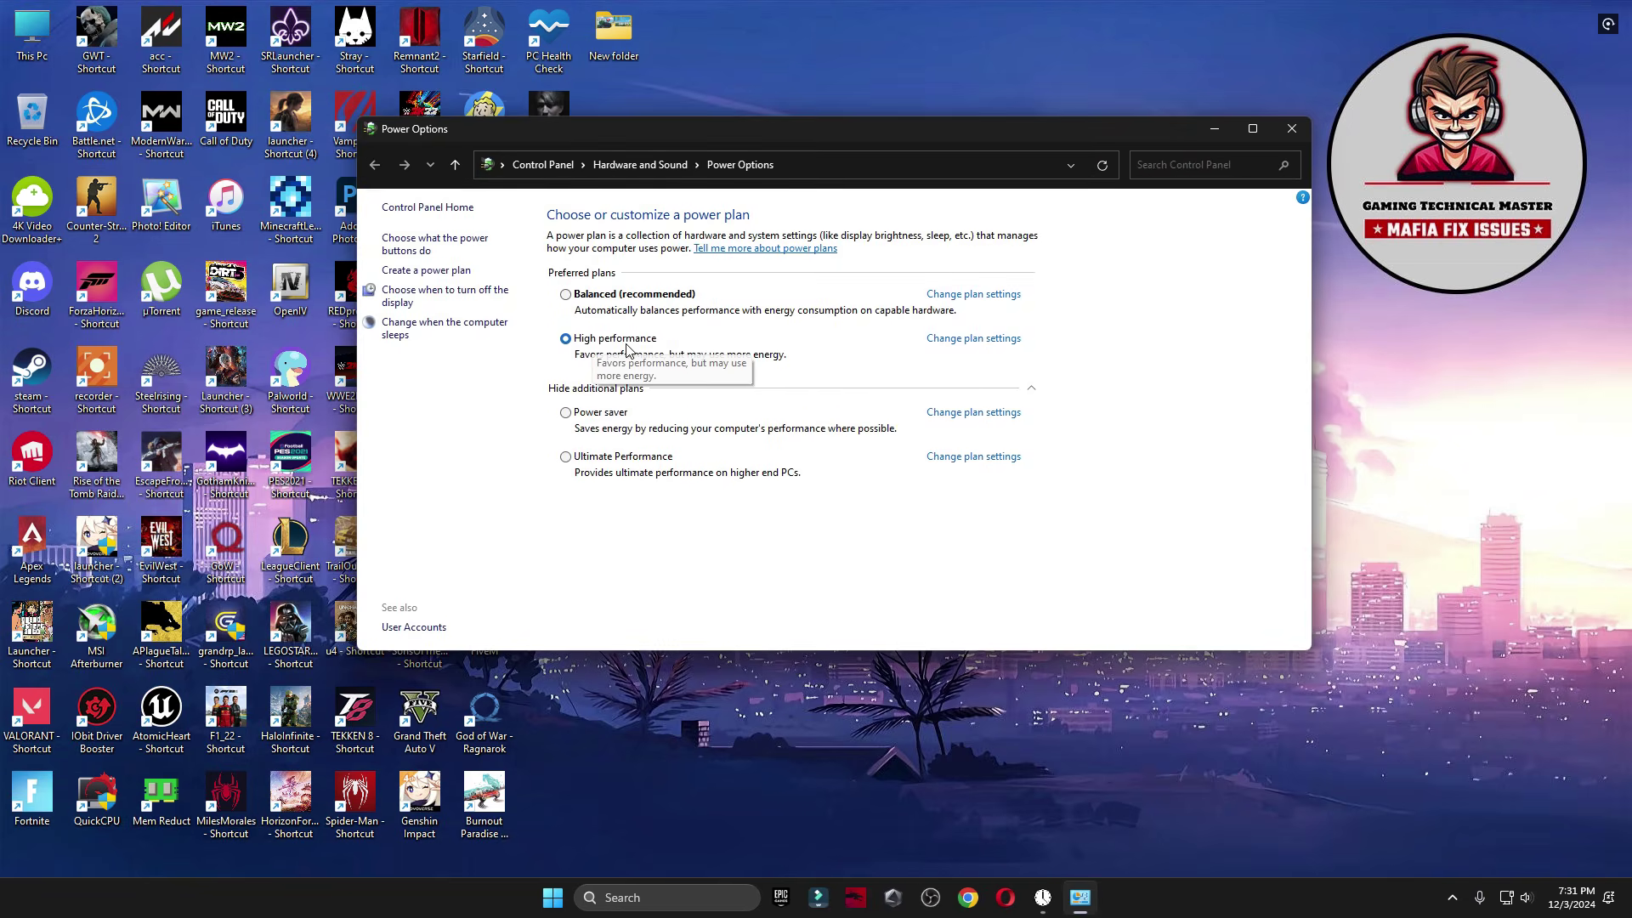
{"action": "left_click", "coordinate": [1030, 390]}
{"action": "left_click", "coordinate": [1290, 129]}
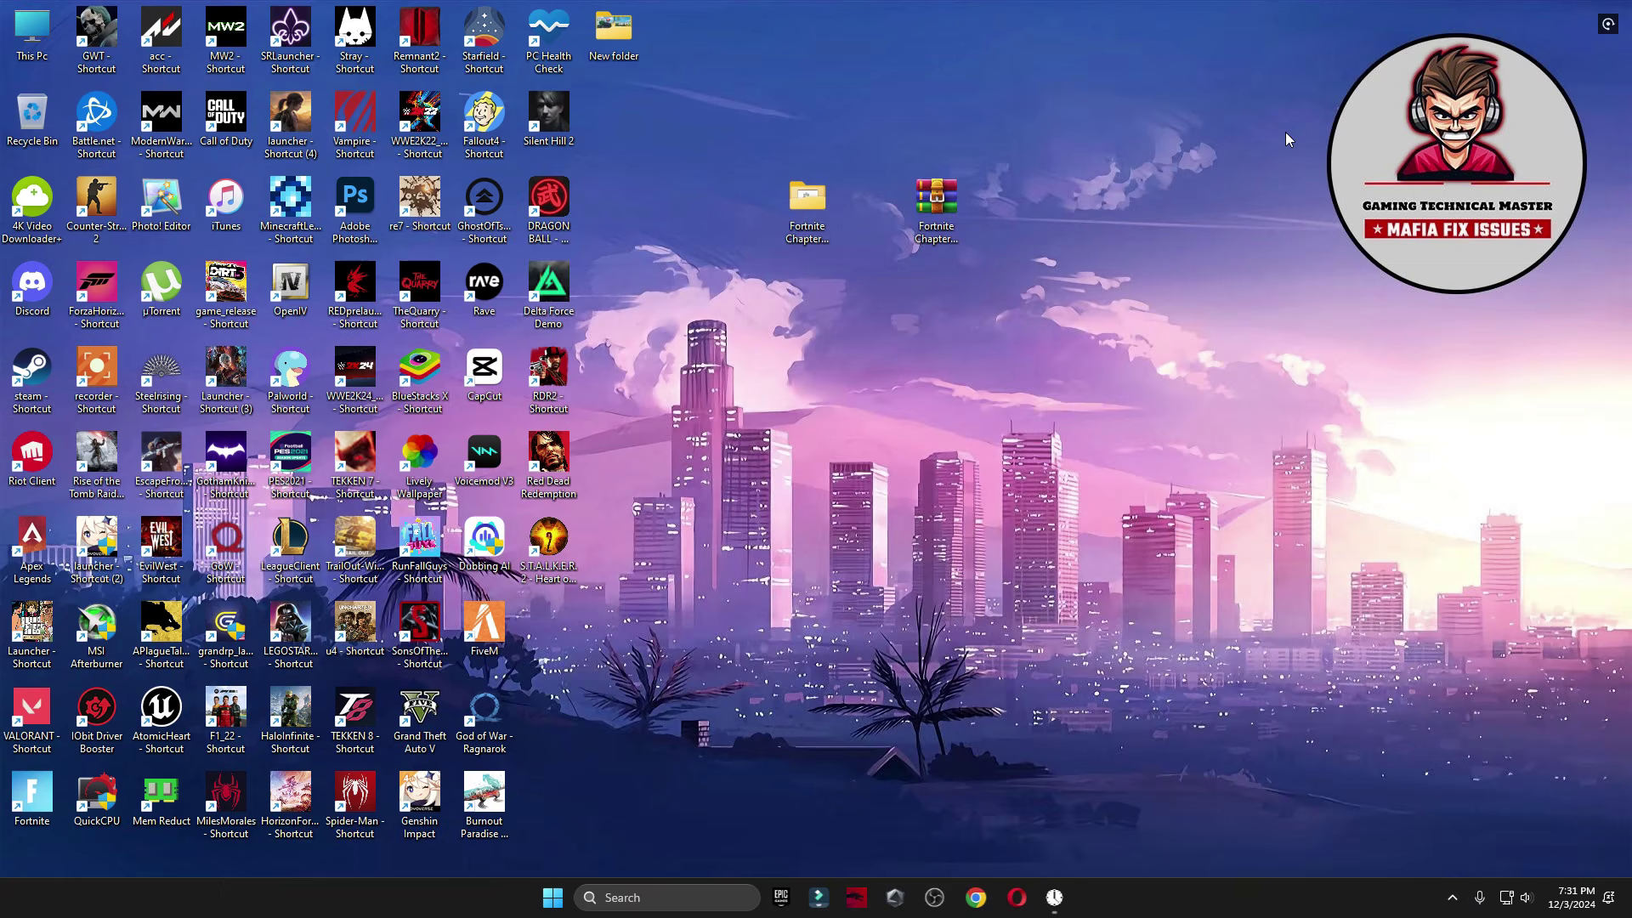
Open the boost pack's Registry Tweaks folder and merge the Disable Power Throttling (Registry) file into the registry.
{"action": "double_click", "coordinate": [810, 215]}
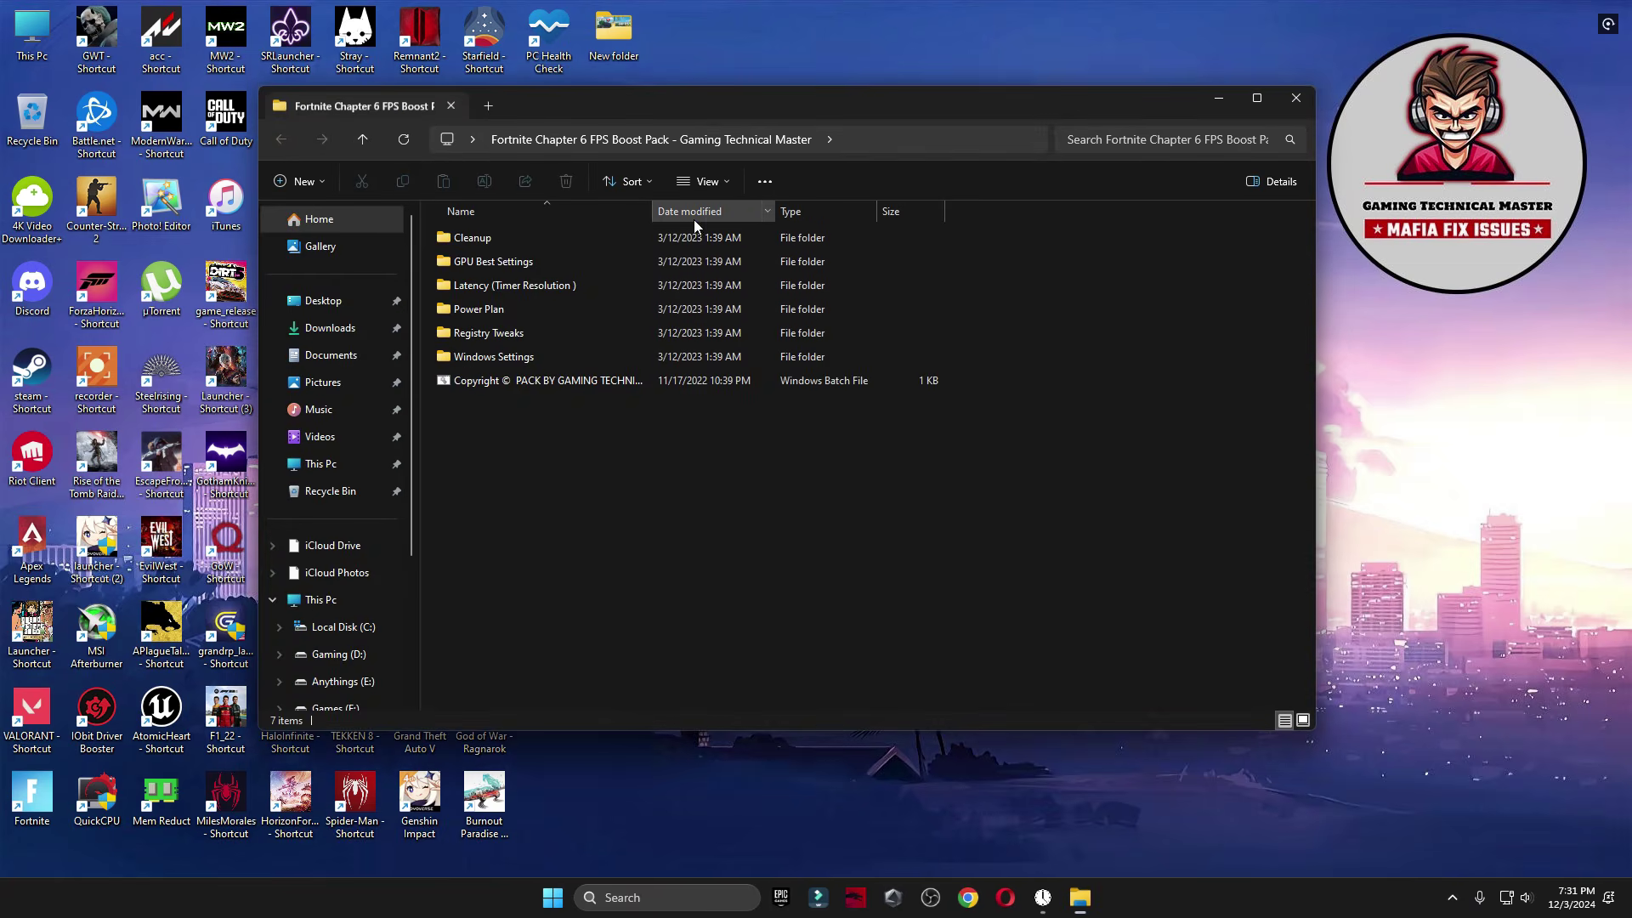
{"action": "left_click", "coordinate": [497, 310]}
{"action": "double_click", "coordinate": [489, 333]}
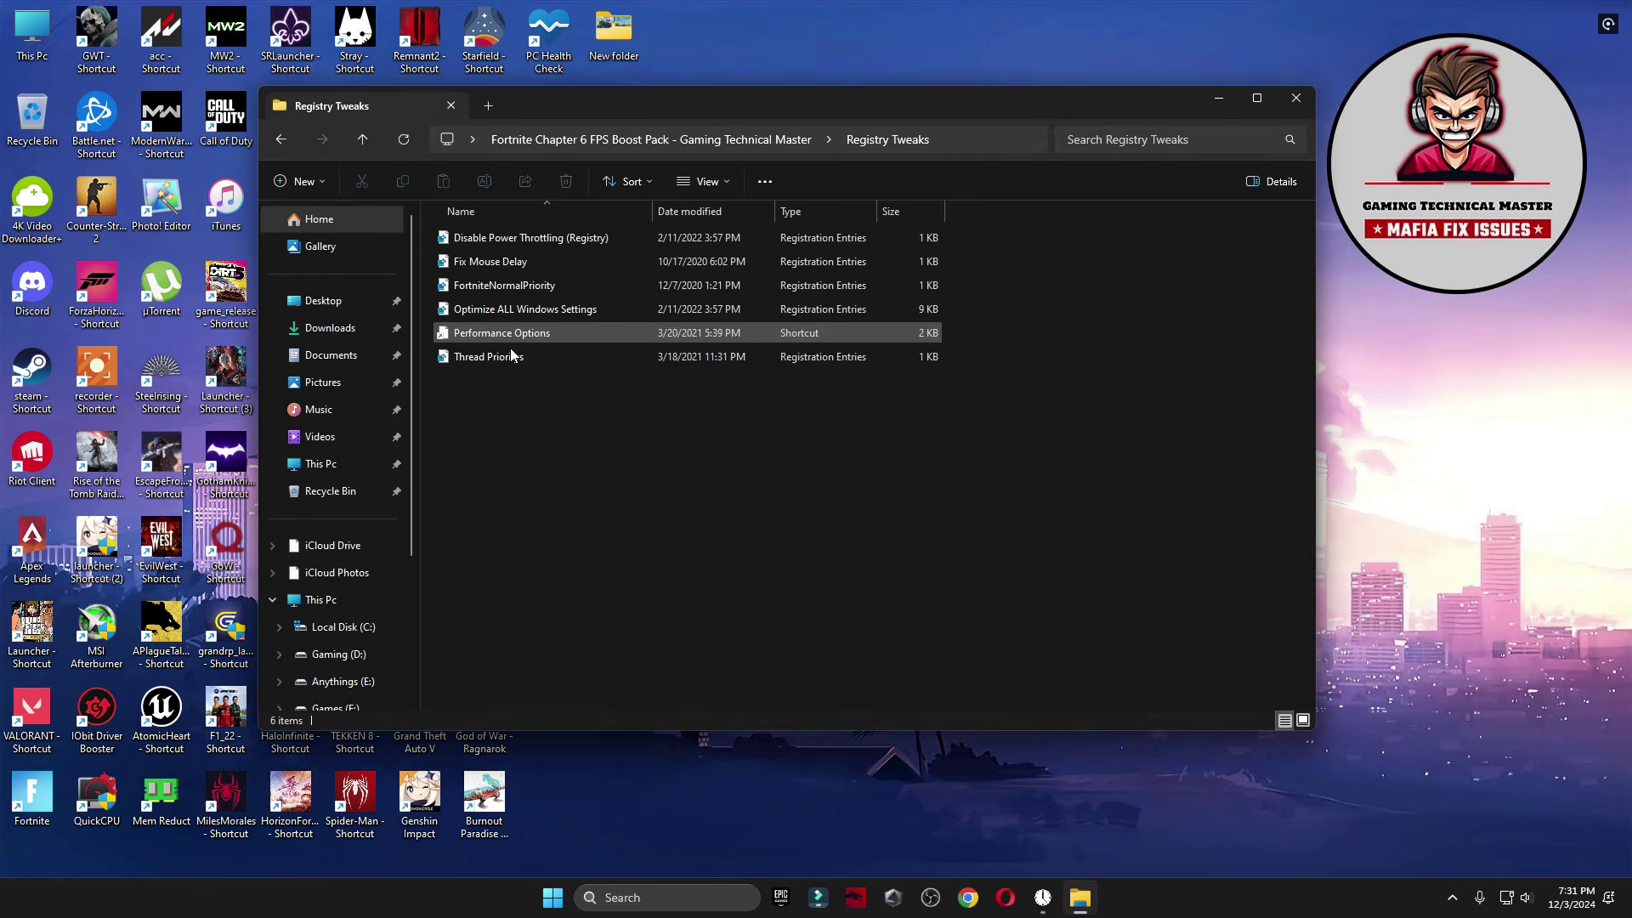
{"action": "double_click", "coordinate": [476, 237]}
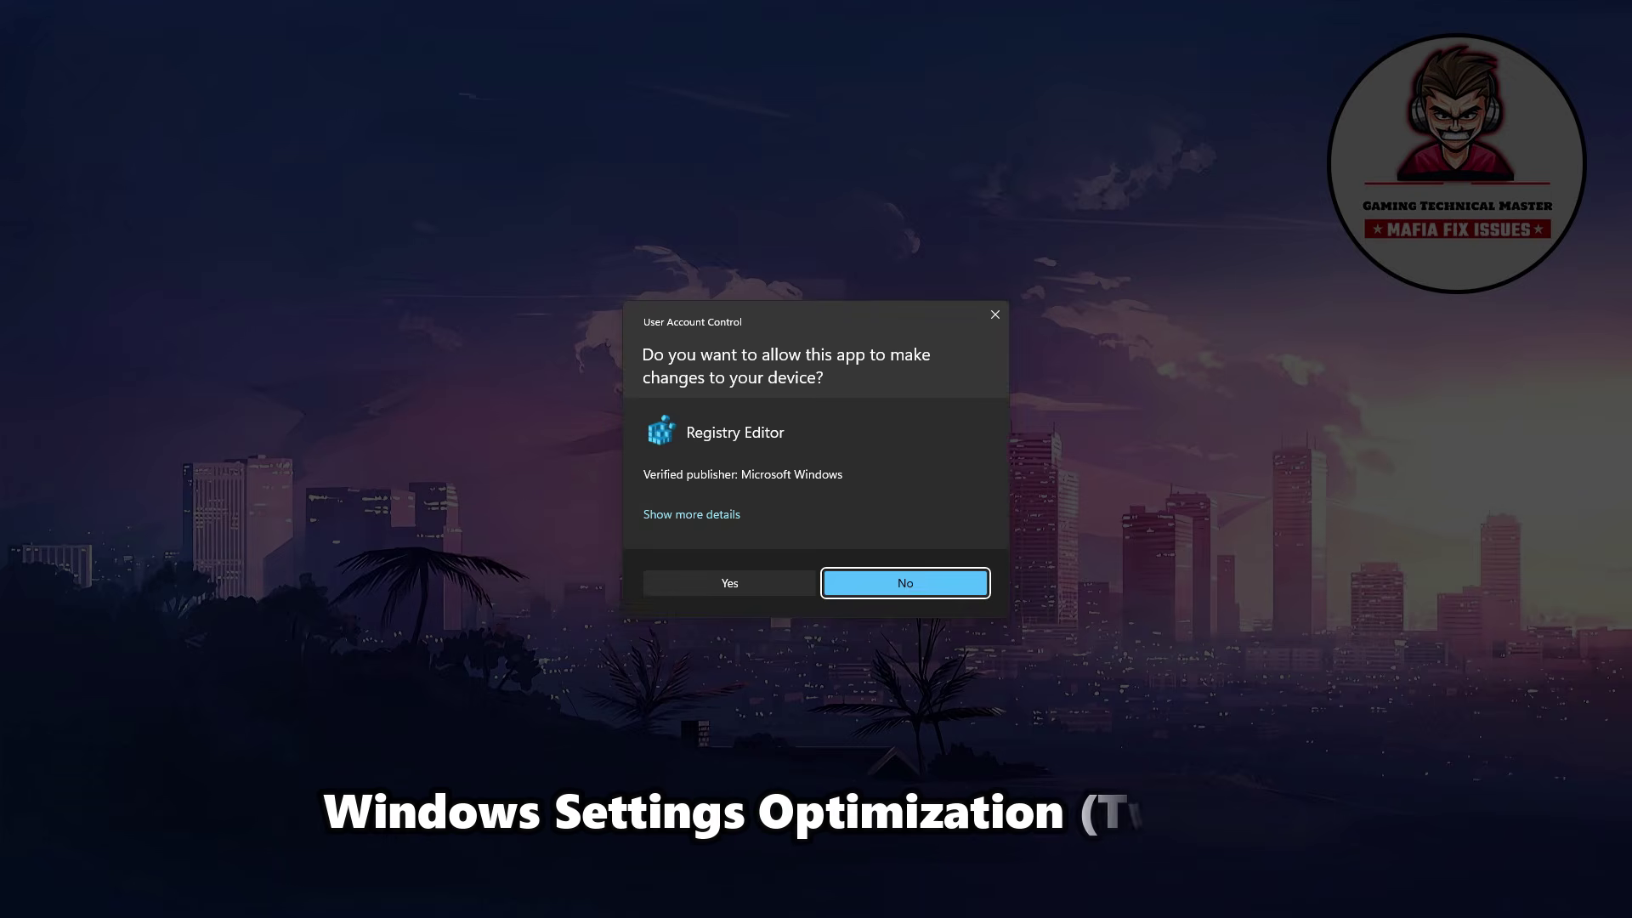
{"action": "left_click", "coordinate": [856, 579]}
{"action": "left_click", "coordinate": [1006, 454]}
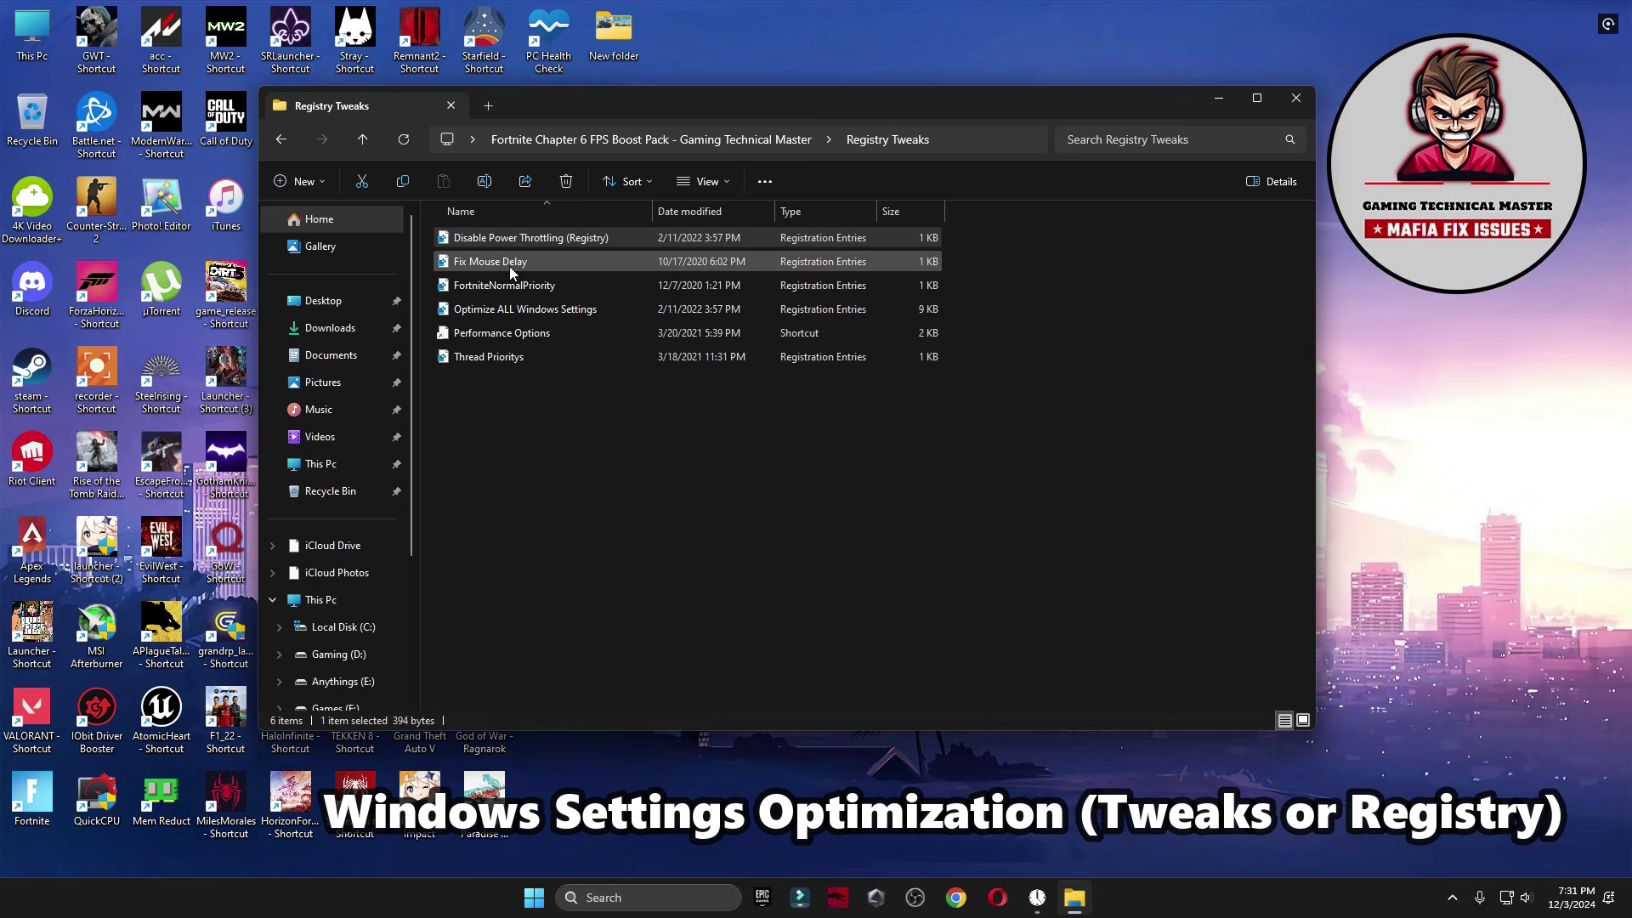
Merge the Fix Mouse Delay and FortniteNormalPriority files into the registry.
{"action": "double_click", "coordinate": [509, 263]}
{"action": "left_click", "coordinate": [864, 579]}
{"action": "left_click", "coordinate": [942, 472]}
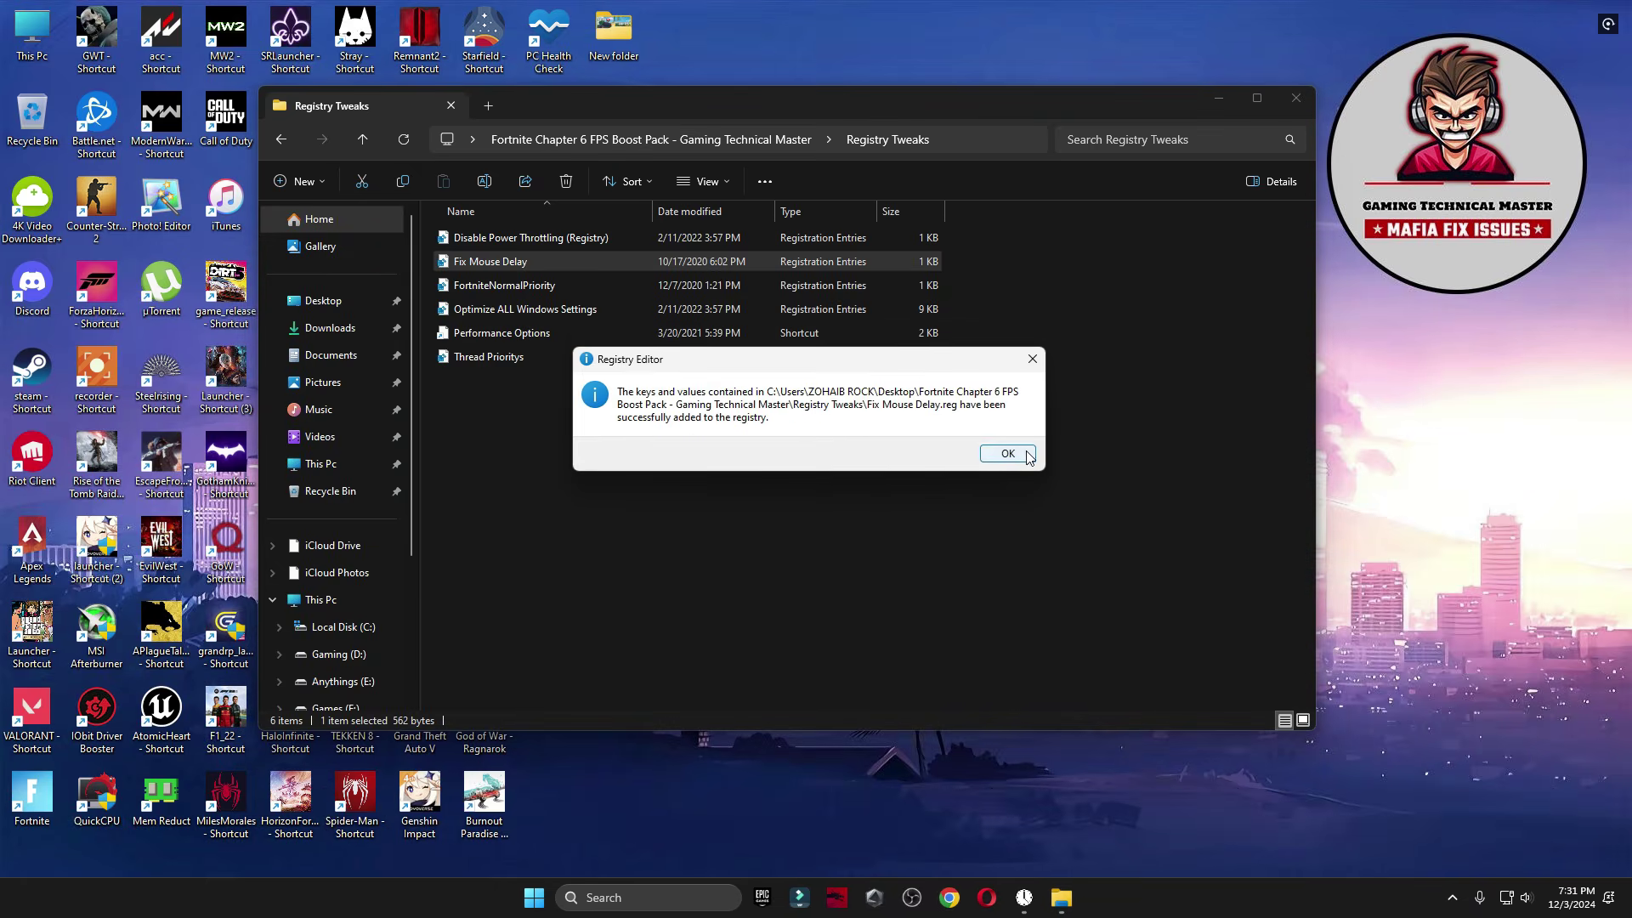
{"action": "left_click", "coordinate": [1007, 454]}
{"action": "double_click", "coordinate": [505, 285]}
{"action": "left_click", "coordinate": [729, 583]}
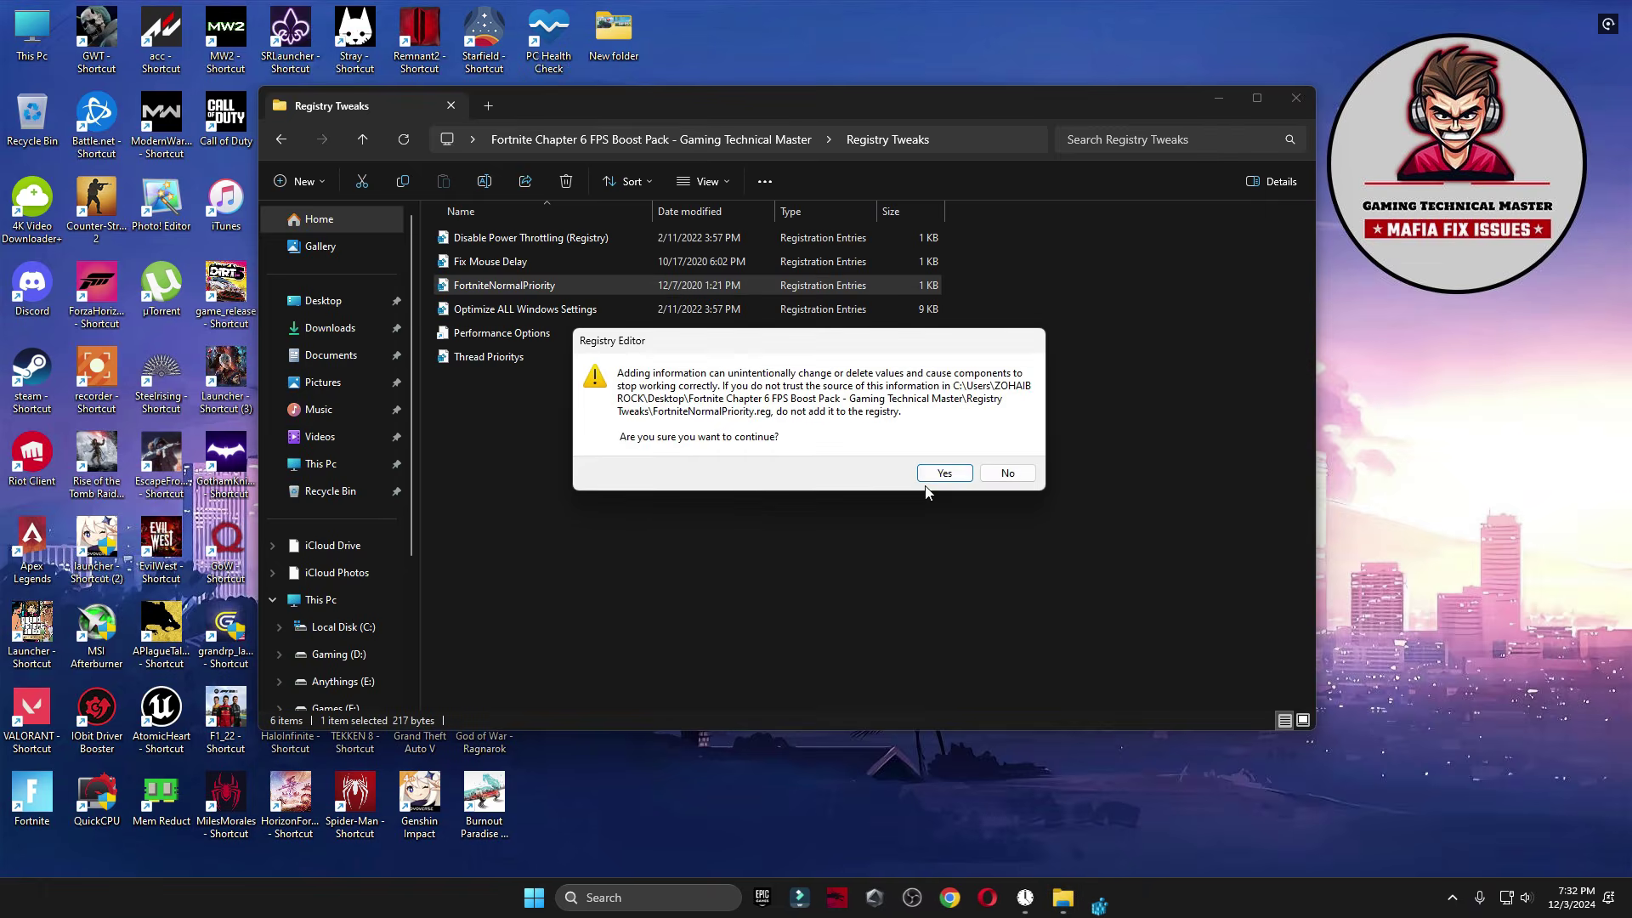
{"action": "left_click", "coordinate": [942, 473]}
{"action": "left_click", "coordinate": [1006, 454]}
Look through the System page of Windows Settings and merge the Optimize ALL Windows Settings file into the registry.
{"action": "left_click", "coordinate": [534, 309]}
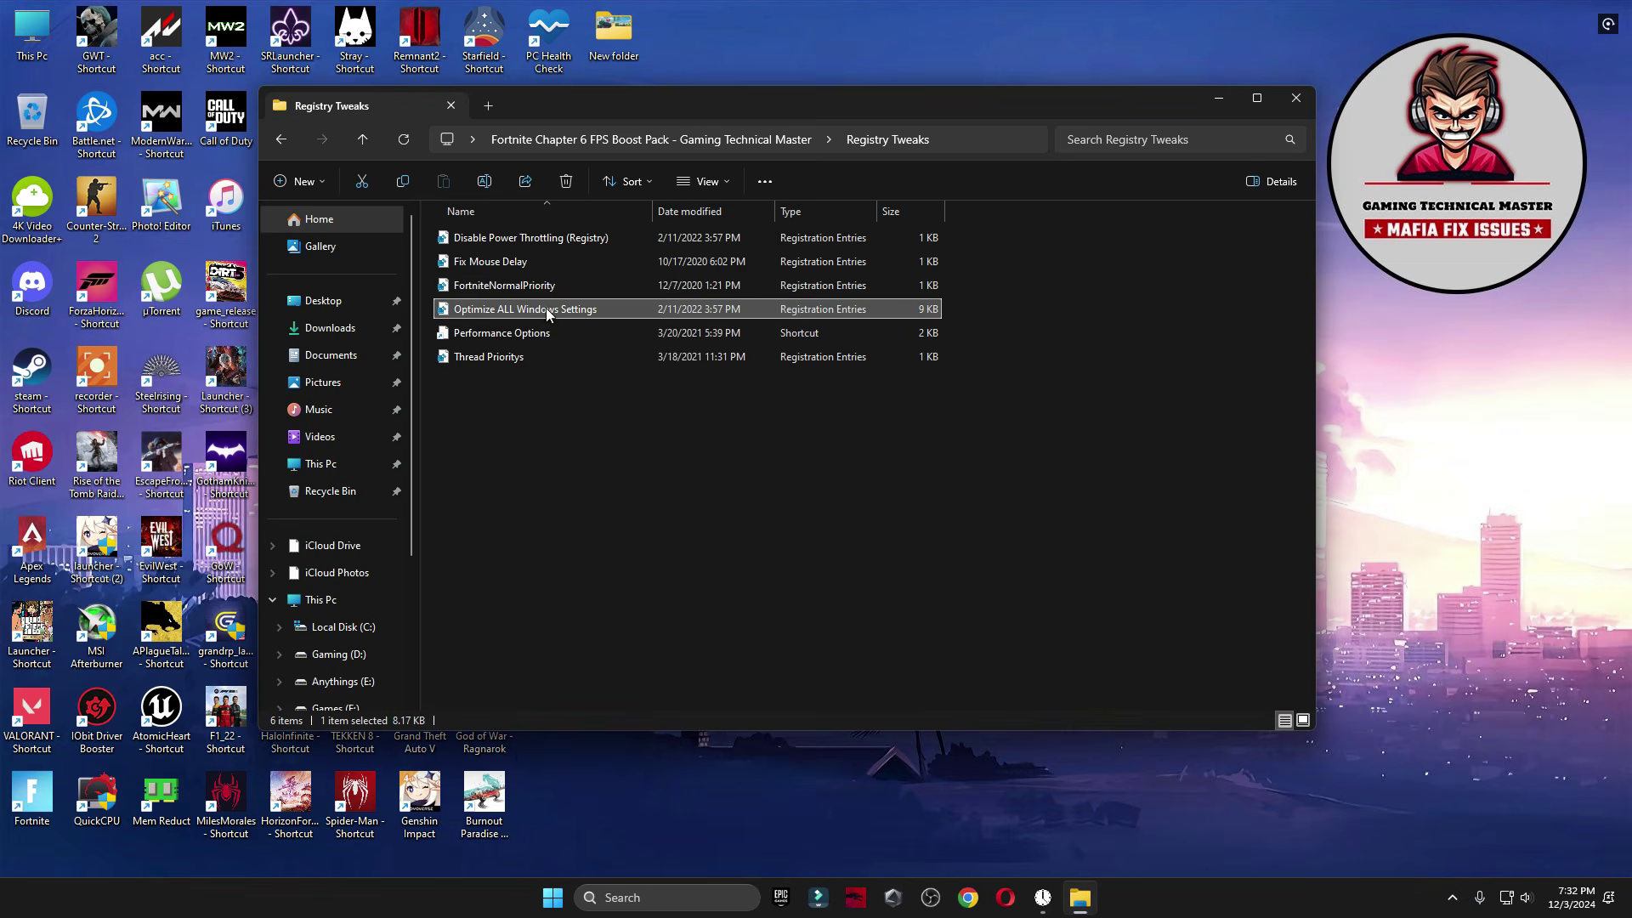
{"action": "left_click", "coordinate": [548, 903]}
{"action": "left_click", "coordinate": [936, 393]}
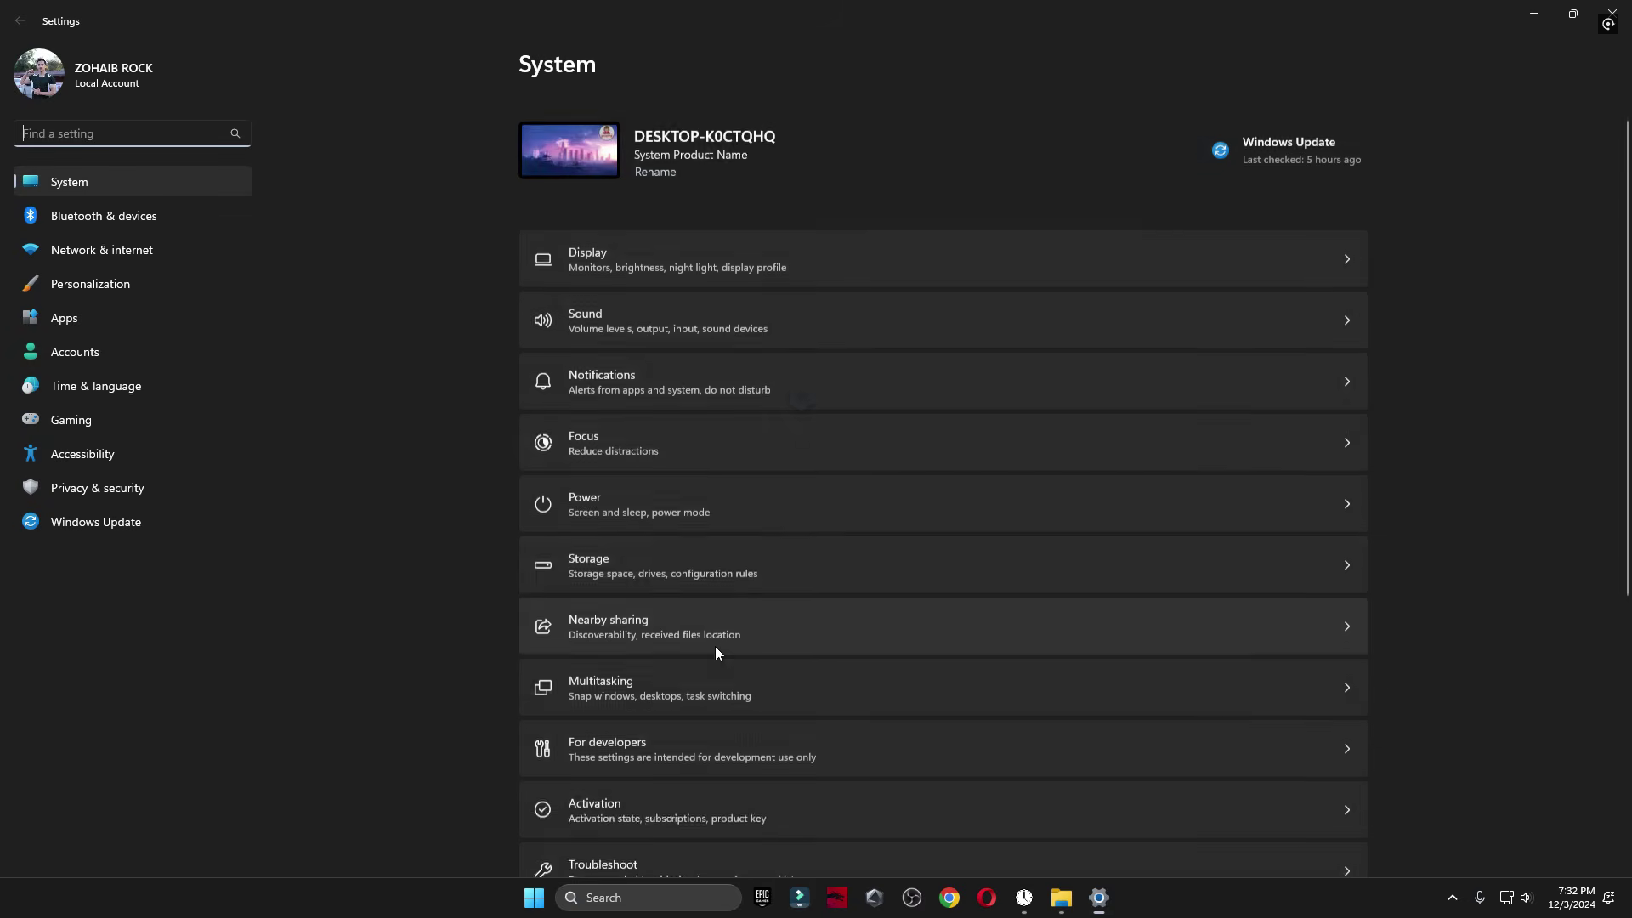
{"action": "scroll", "coordinate": [715, 646], "scroll_direction": "down", "scroll_amount": 8}
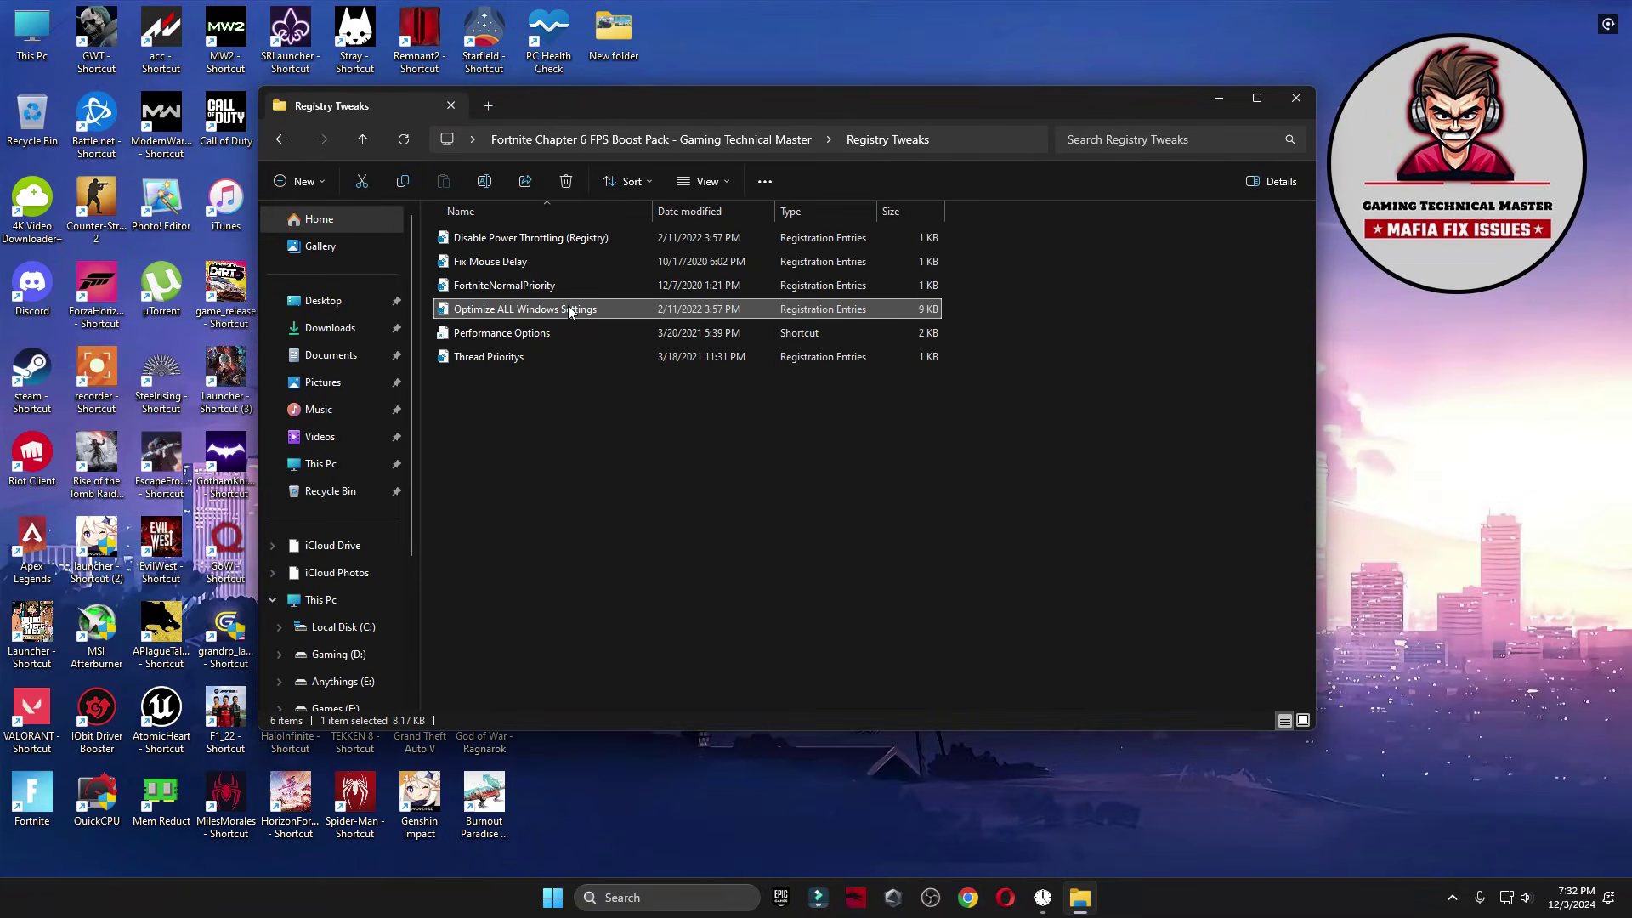
{"action": "double_click", "coordinate": [561, 310]}
{"action": "left_click", "coordinate": [867, 579]}
{"action": "left_click", "coordinate": [937, 469]}
{"action": "left_click", "coordinate": [1005, 456]}
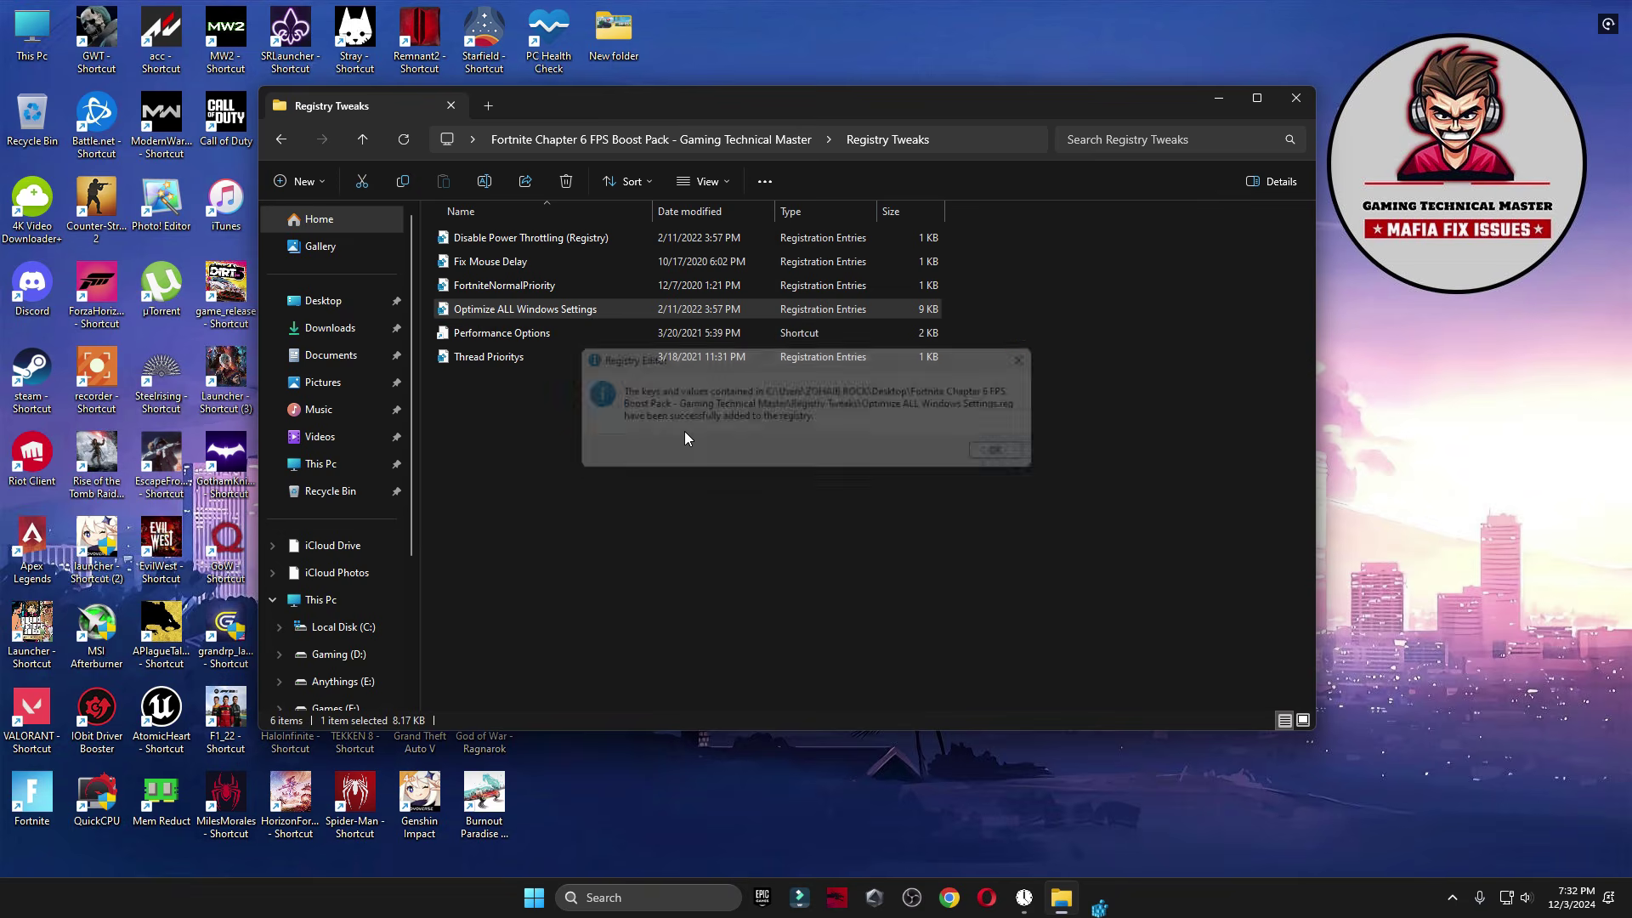
Merge the Thread Prioritys file into the registry and confirm Performance Options with Let Windows choose what's best for my computer.
{"action": "double_click", "coordinate": [487, 361]}
{"action": "left_click", "coordinate": [869, 584]}
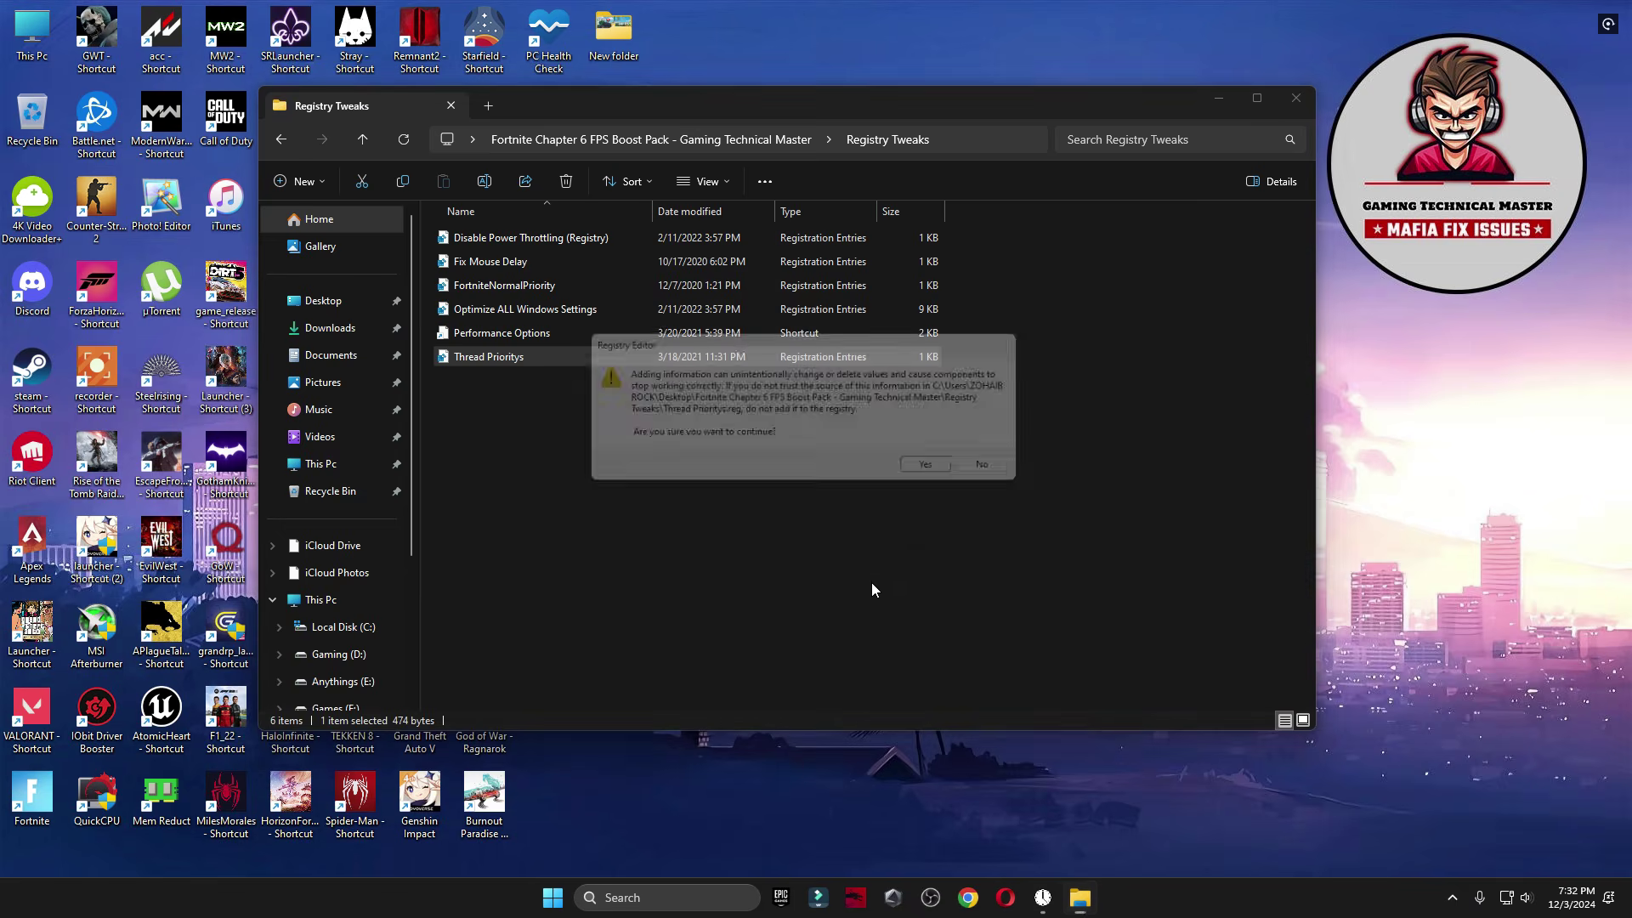
{"action": "left_click", "coordinate": [939, 467]}
{"action": "left_click", "coordinate": [1003, 453]}
{"action": "double_click", "coordinate": [493, 333]}
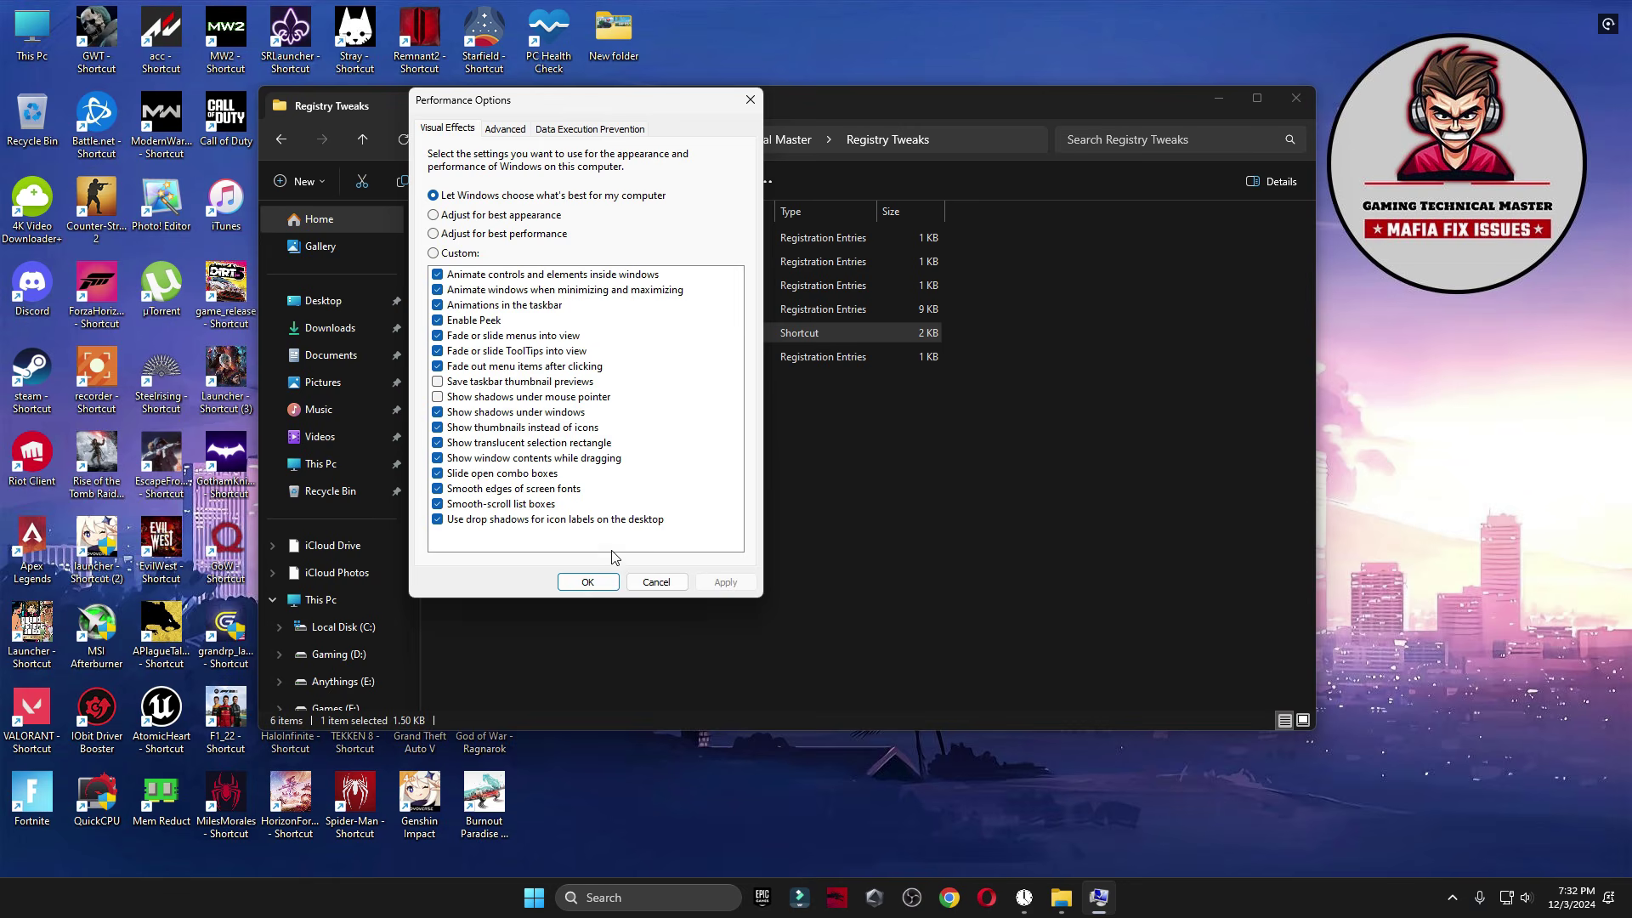
{"action": "left_click", "coordinate": [611, 583]}
Open Mouse from the pack's Windows Settings folder and confirm its properties with a medium pointer speed and Enhance pointer precision off.
{"action": "key", "text": "alt+Left"}
{"action": "double_click", "coordinate": [499, 362]}
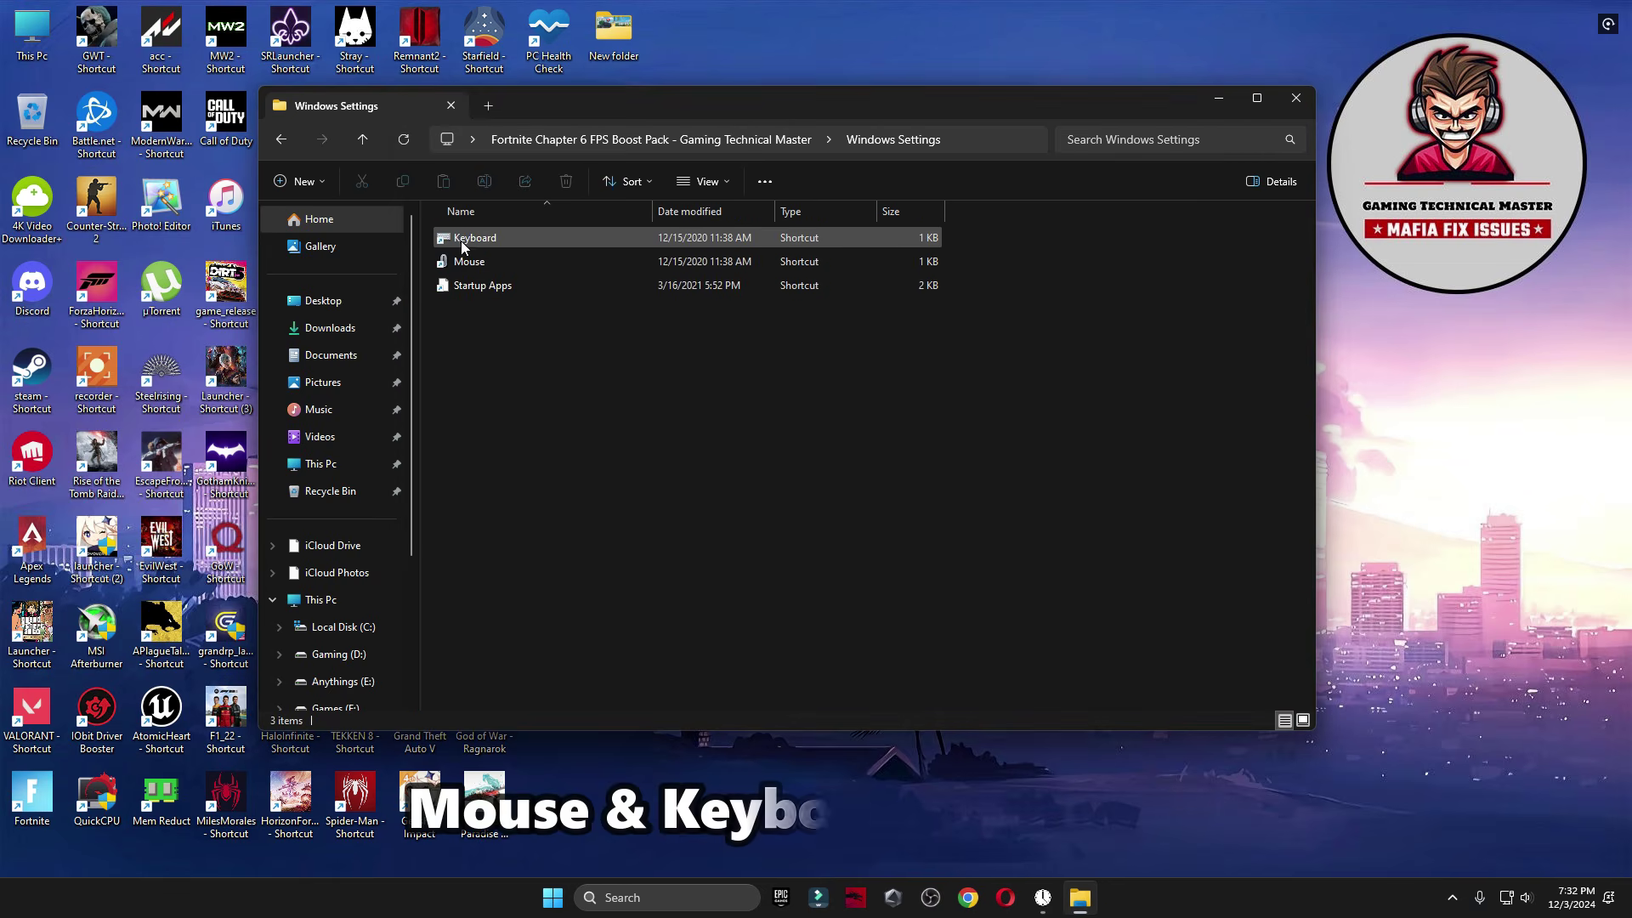
{"action": "left_click", "coordinate": [478, 254]}
{"action": "double_click", "coordinate": [478, 255]}
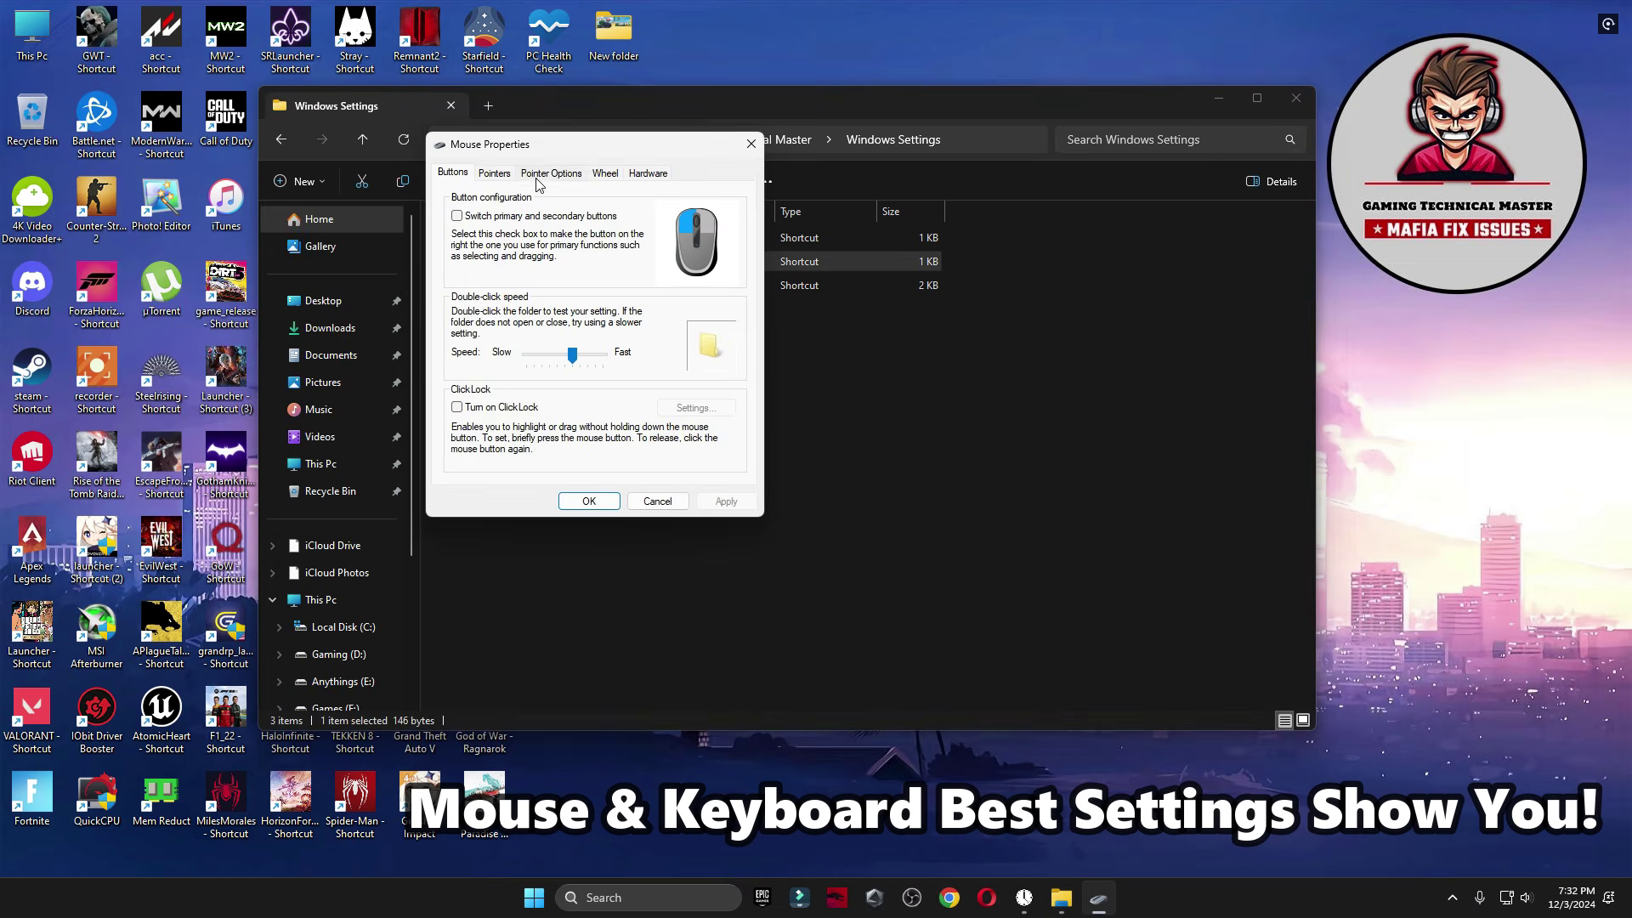
{"action": "left_click", "coordinate": [551, 174]}
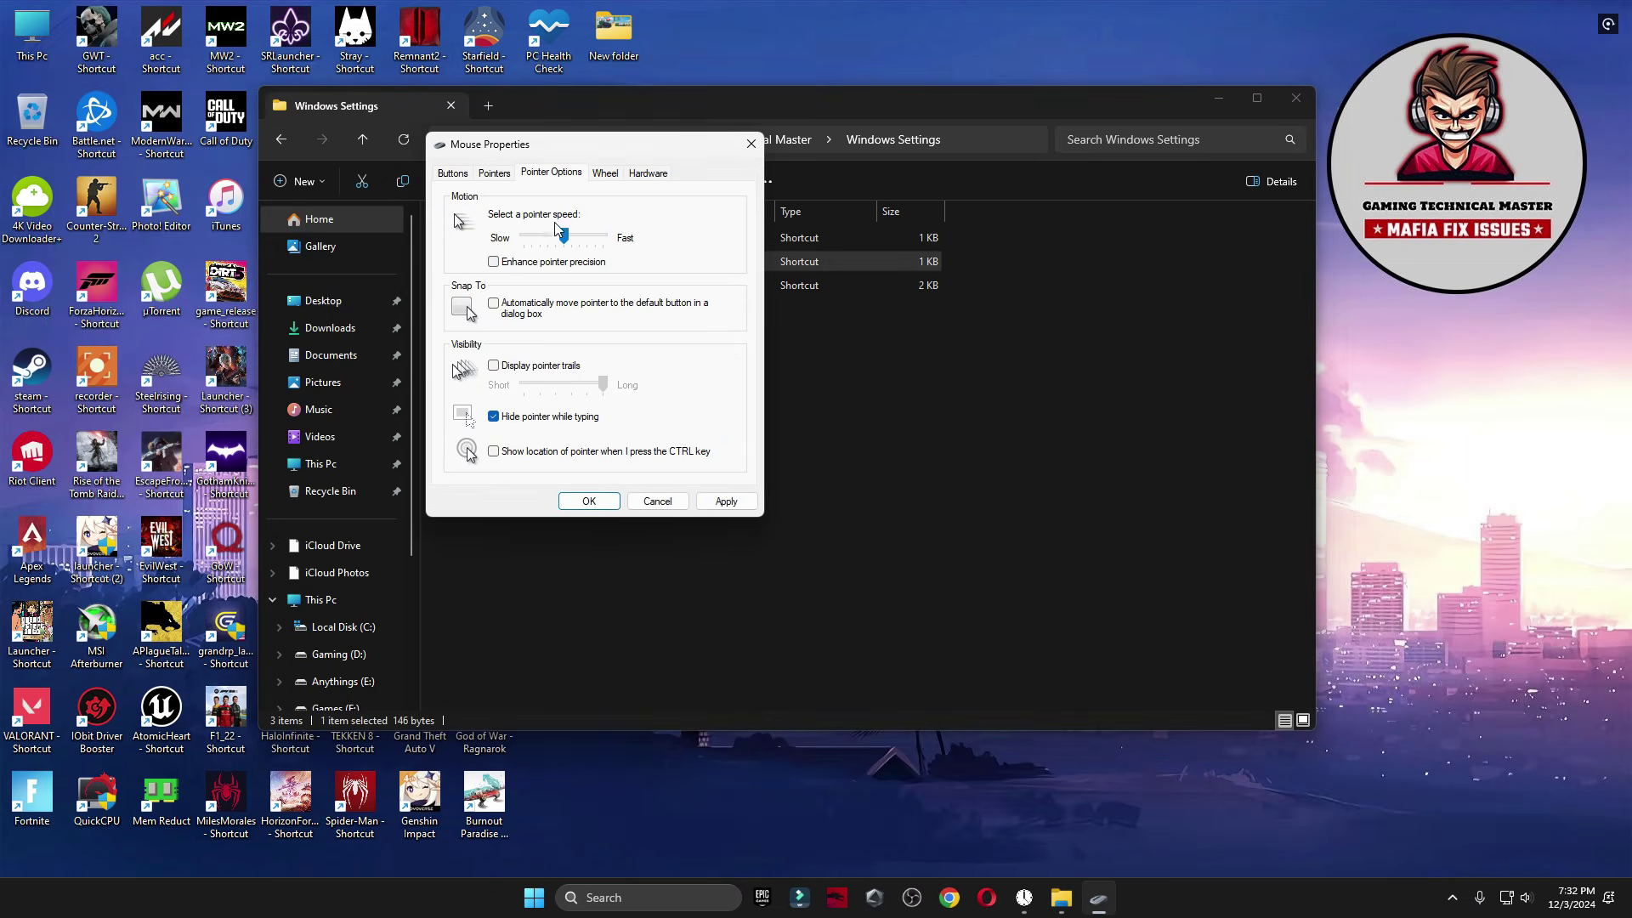
{"action": "left_click", "coordinate": [451, 173]}
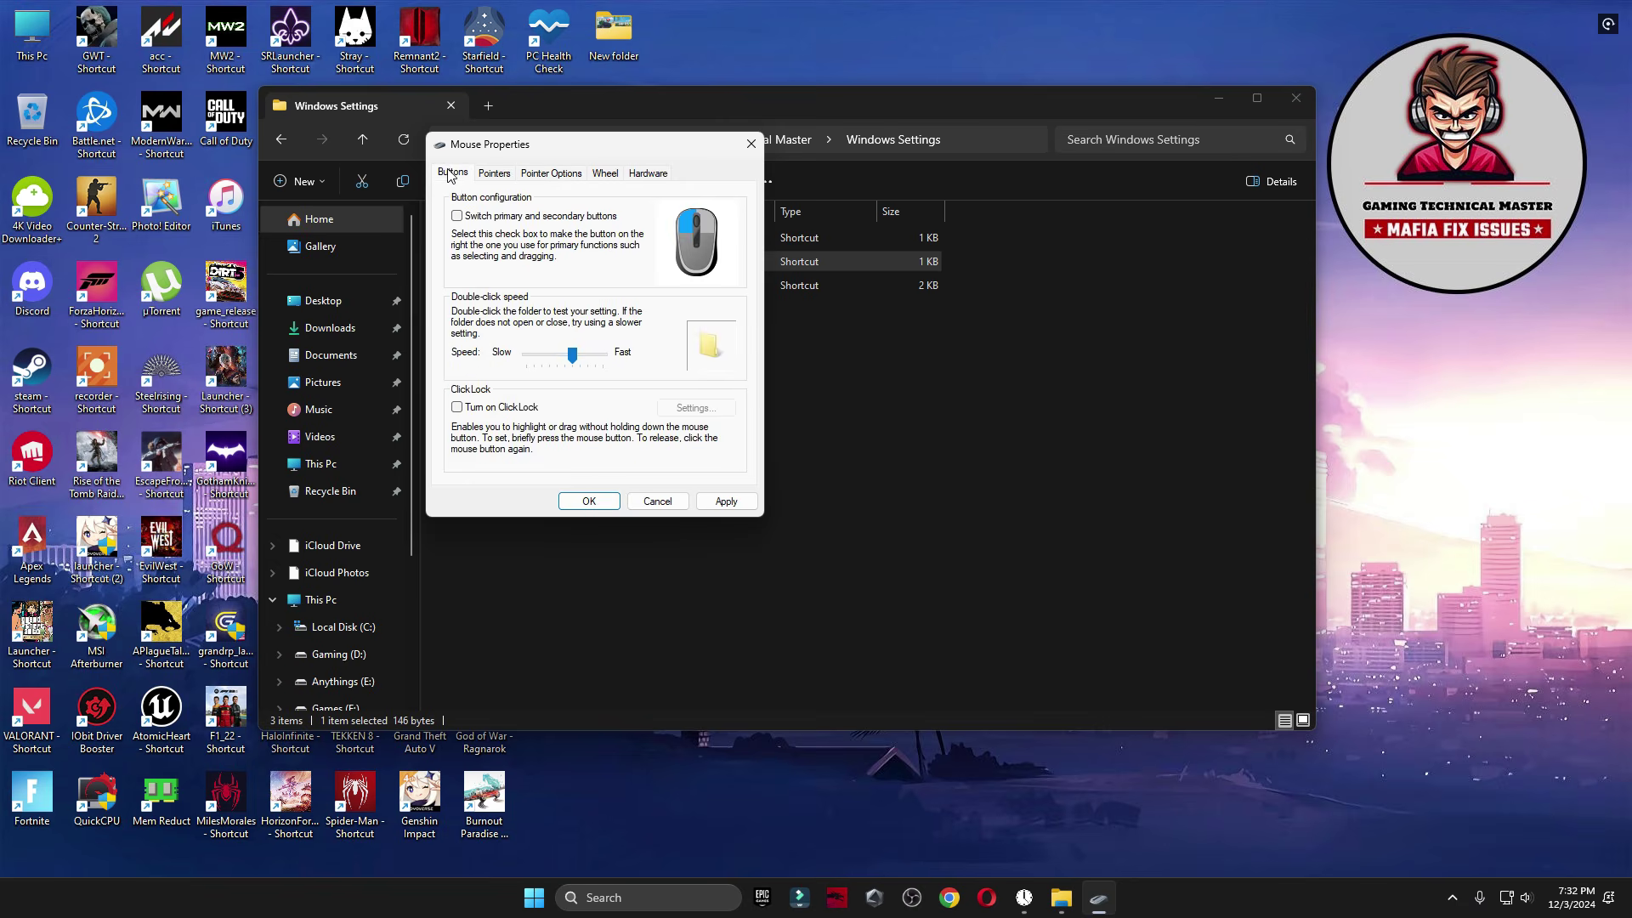
{"action": "left_click", "coordinate": [592, 502]}
Compare the repeat delay and repeat rate in the pack's Keyboard properties with those opened through Windows search, and close them.
{"action": "double_click", "coordinate": [478, 239]}
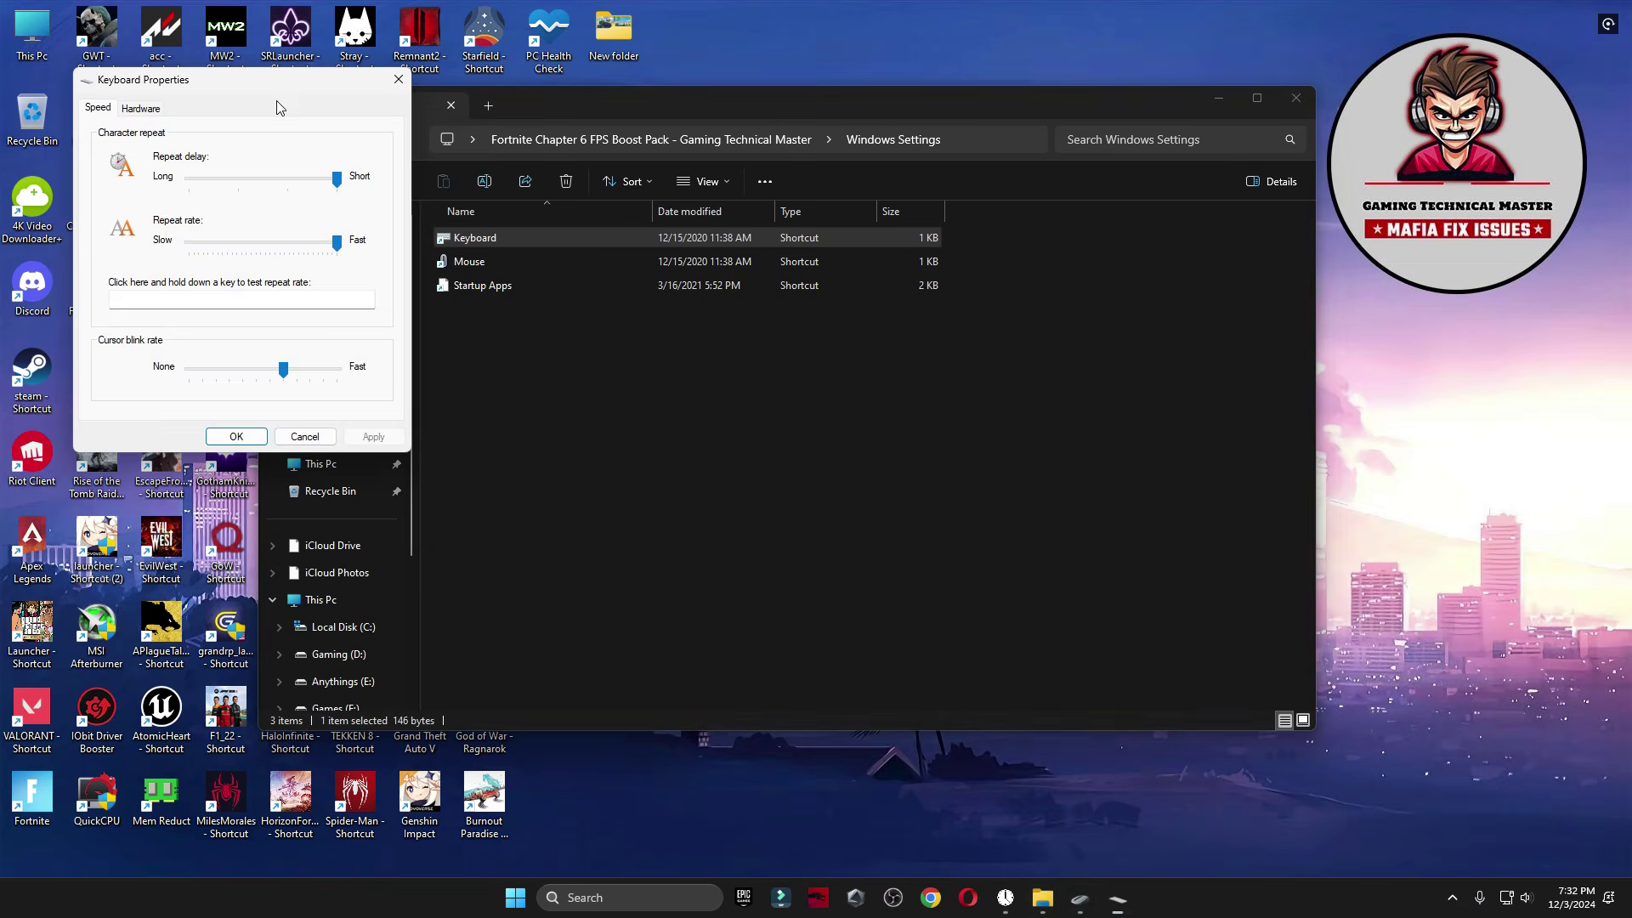
{"action": "left_click", "coordinate": [666, 898]}
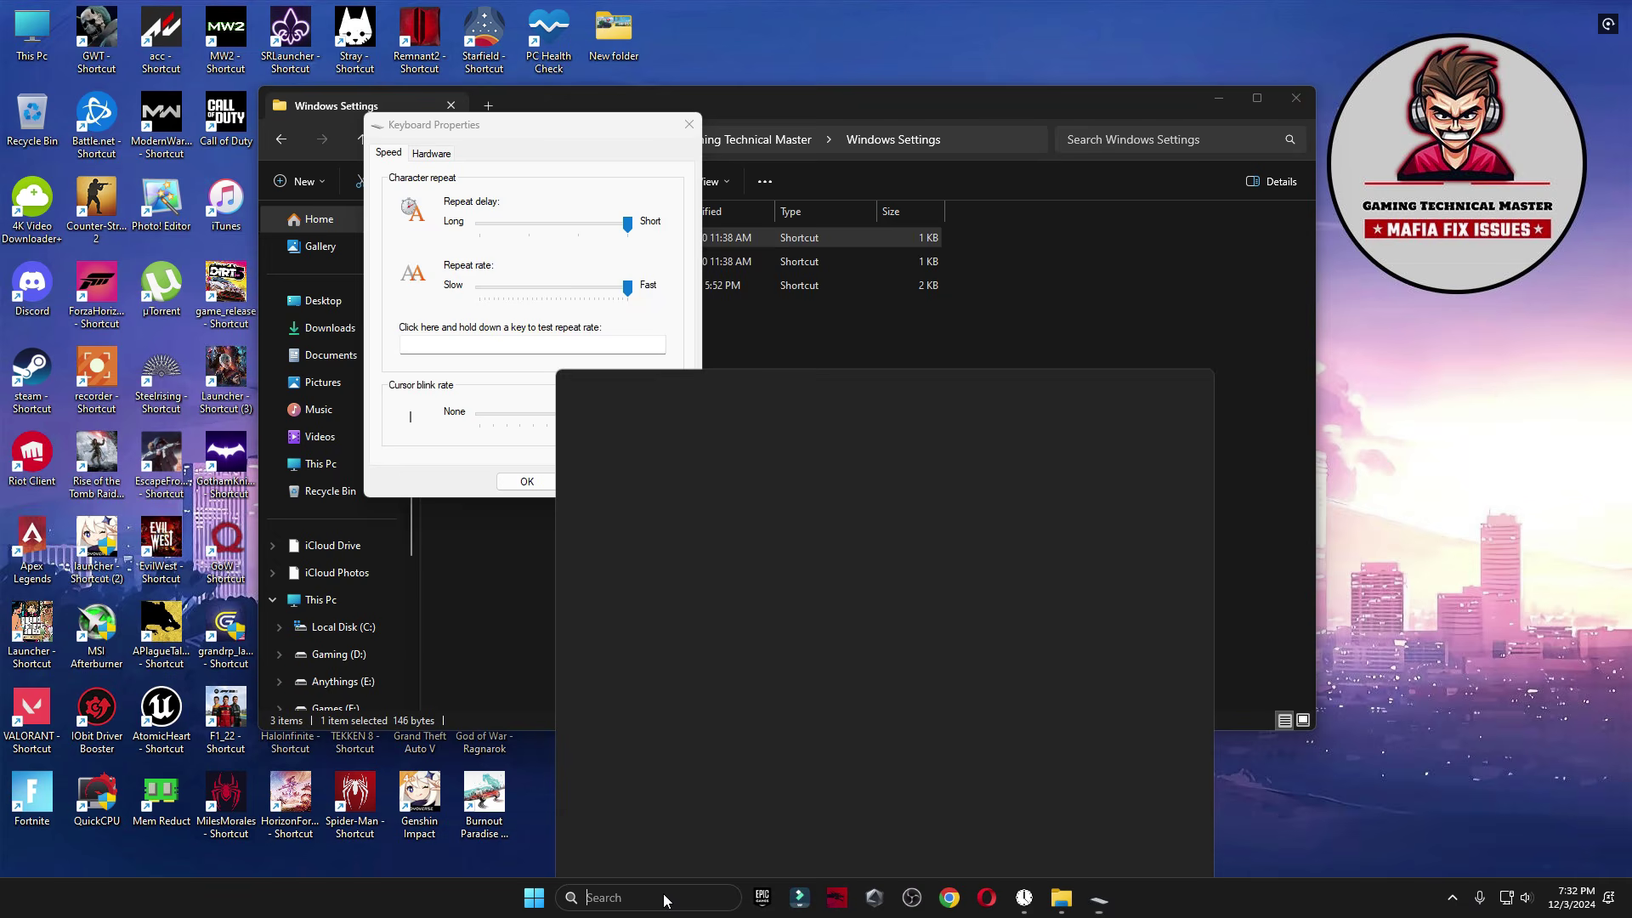
{"action": "type", "text": "keyboard"}
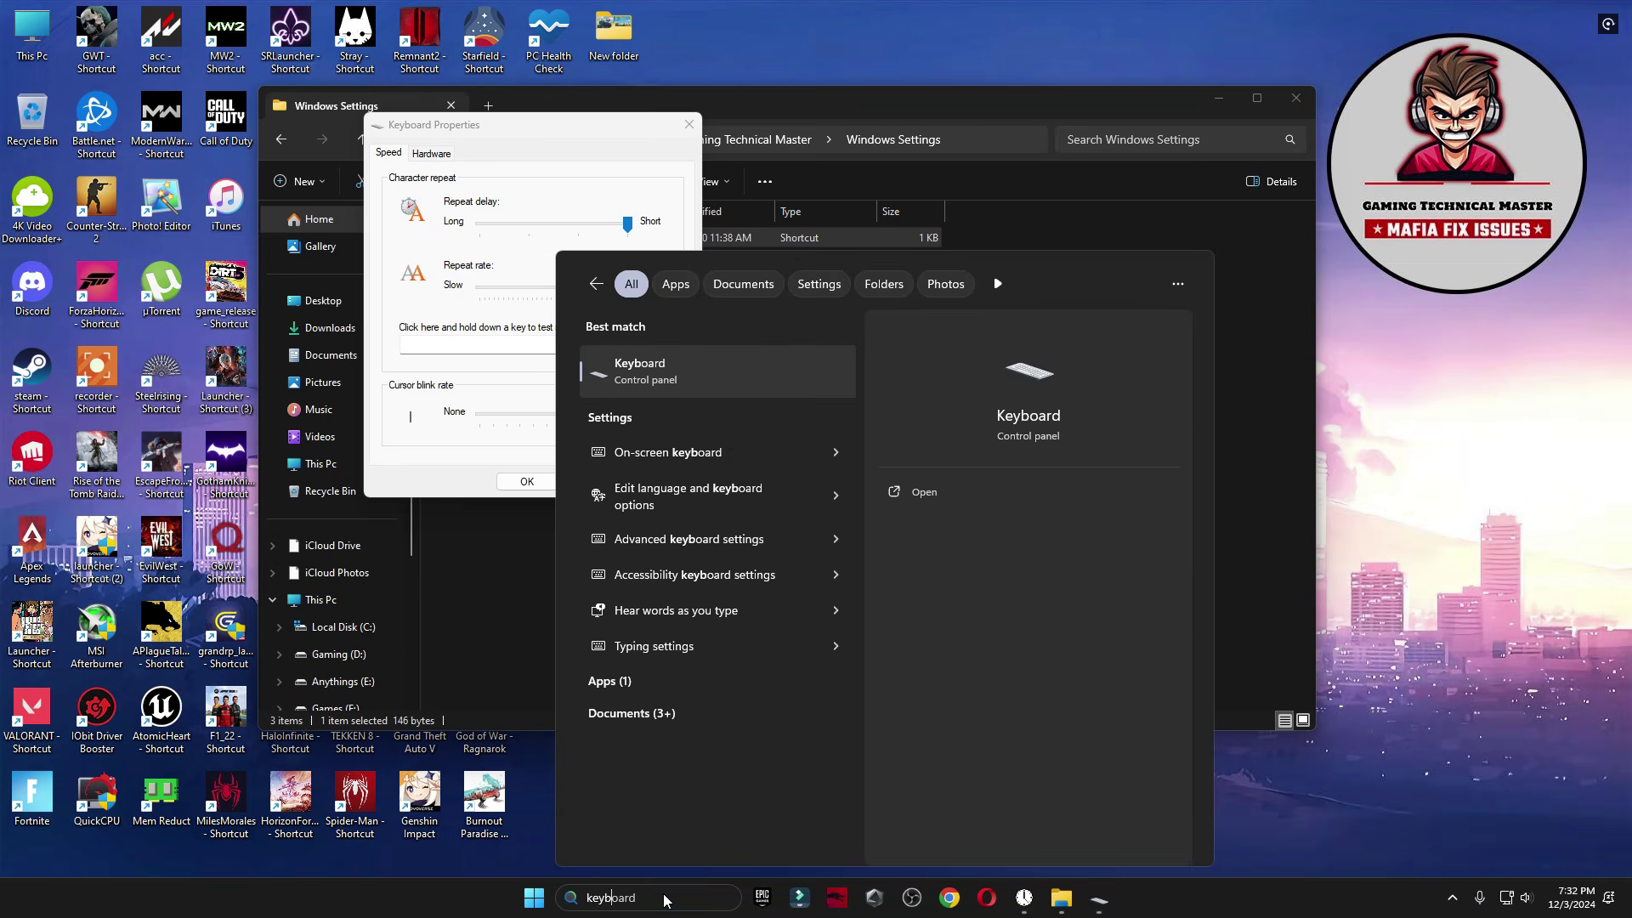
{"action": "left_click", "coordinate": [688, 364]}
{"action": "left_click_drag", "start_coordinate": [357, 98], "coordinate": [955, 125]}
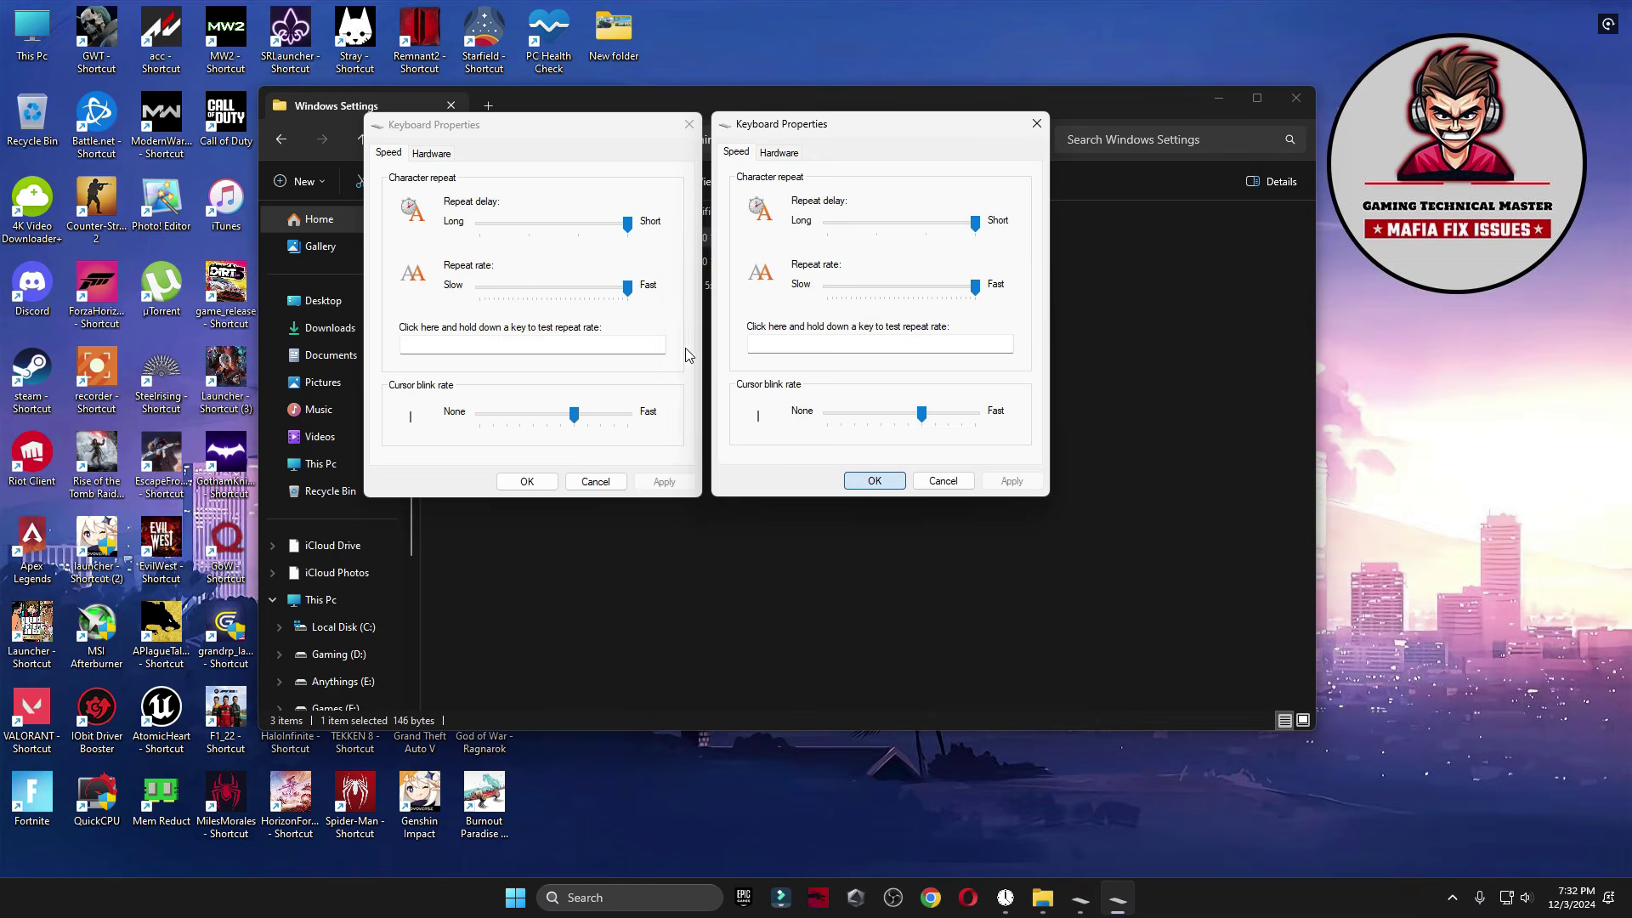
{"action": "left_click", "coordinate": [688, 125]}
Open the pack's Startup Apps shortcut, close the folder window, review which startup apps are enabled in Task Manager, and close it.
{"action": "double_click", "coordinate": [482, 286]}
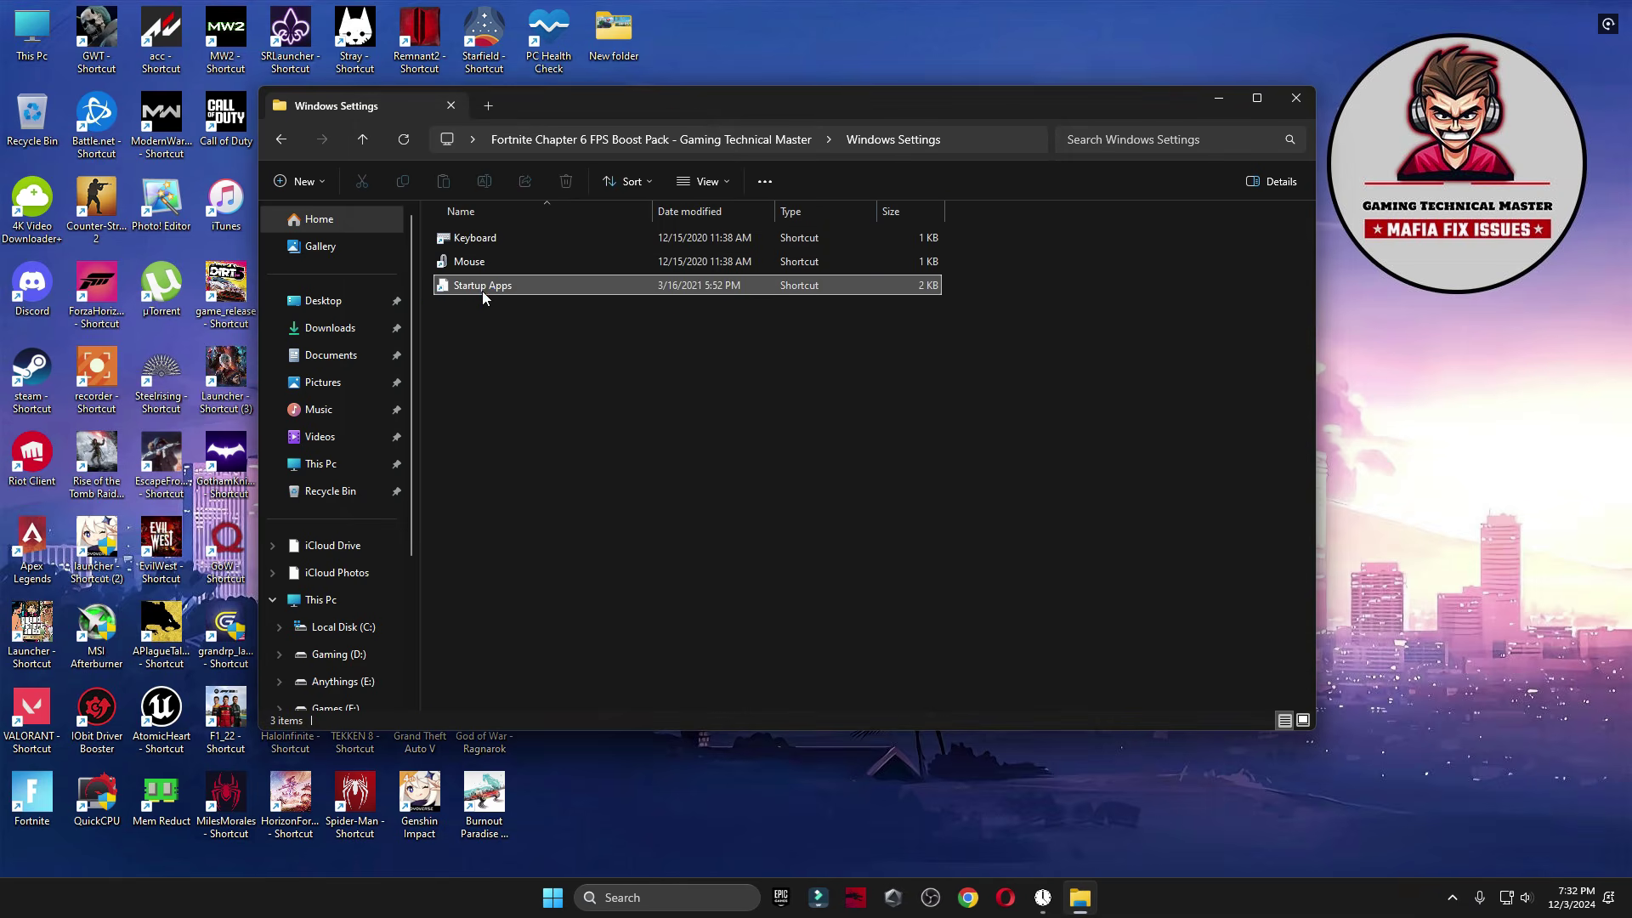
{"action": "left_click", "coordinate": [1296, 97]}
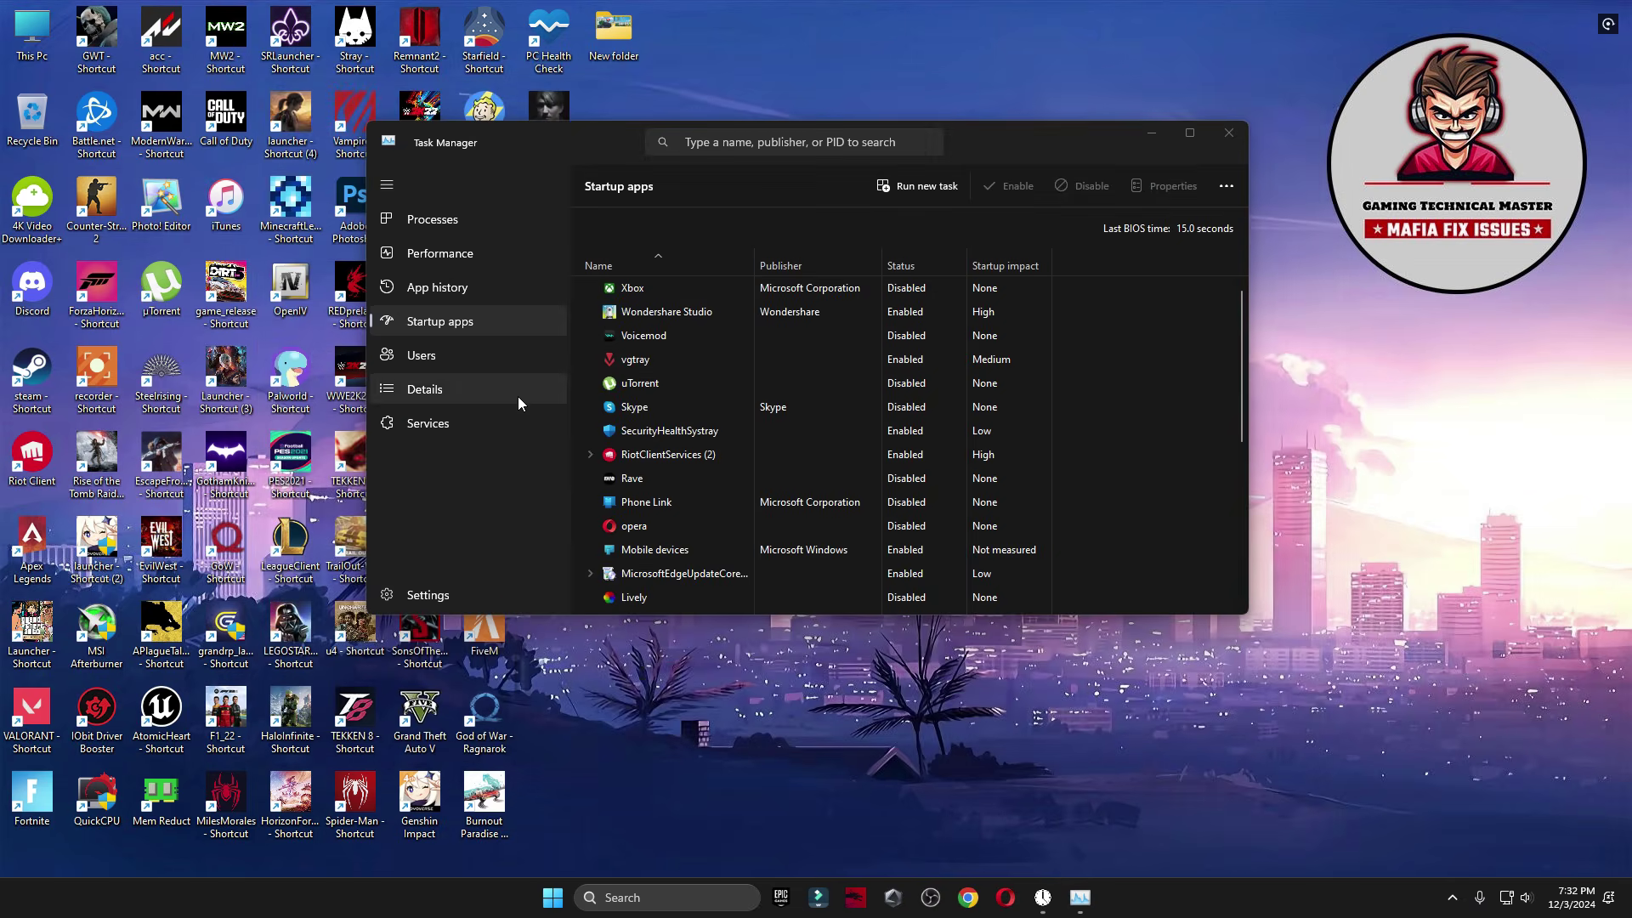
{"action": "scroll", "coordinate": [661, 307], "scroll_direction": "down", "scroll_amount": 4}
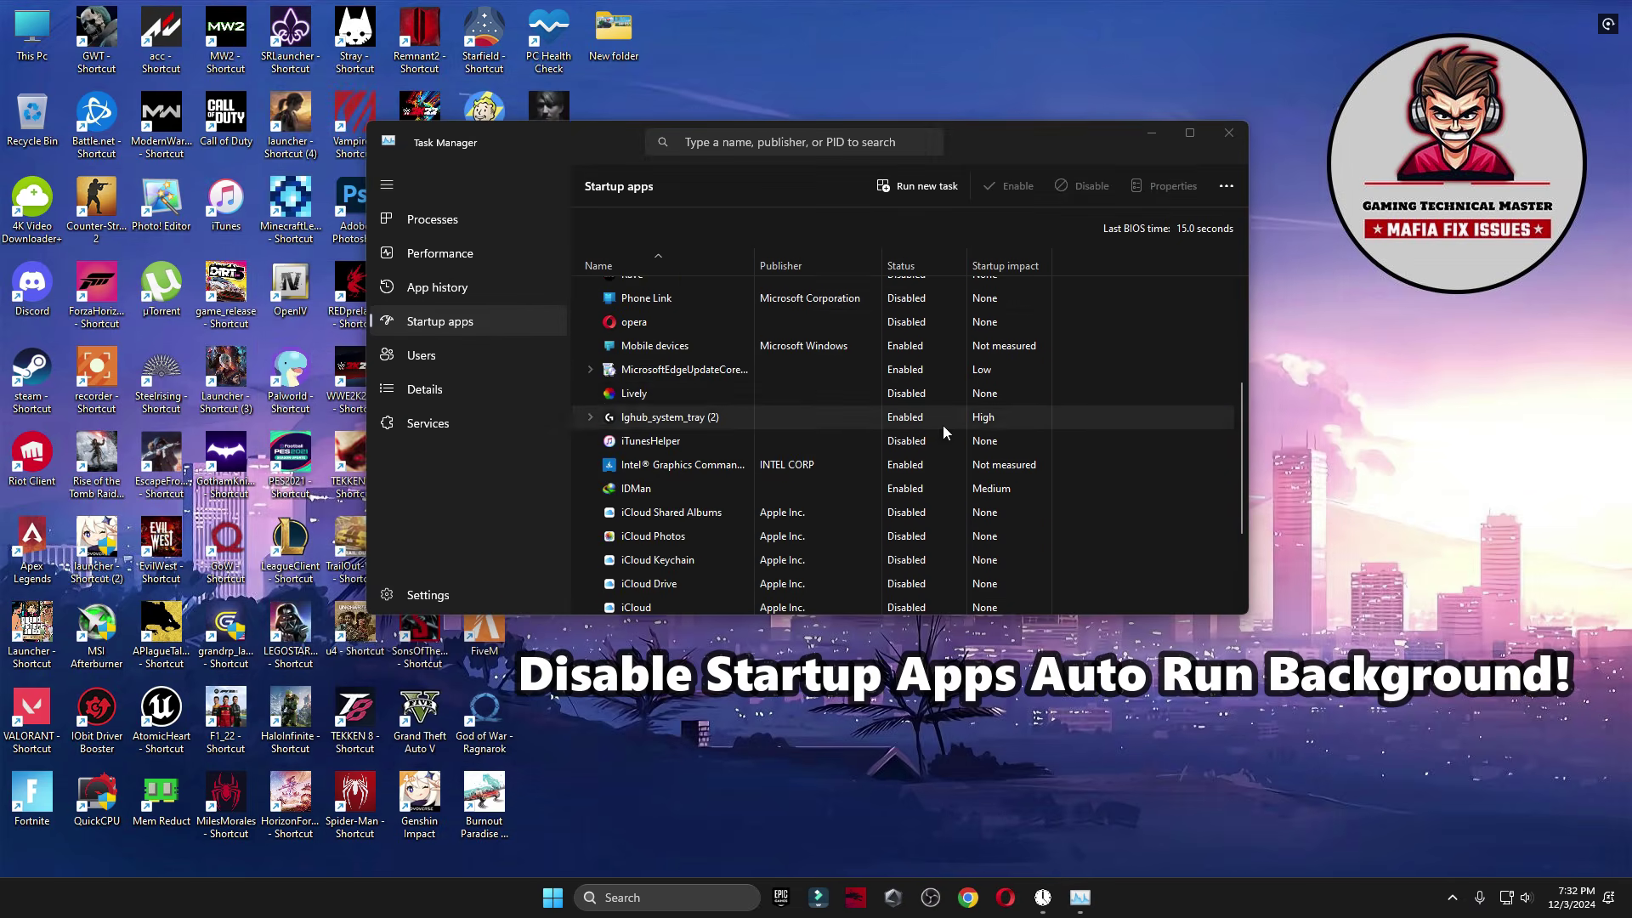
{"action": "scroll", "coordinate": [783, 462], "scroll_direction": "up", "scroll_amount": 4}
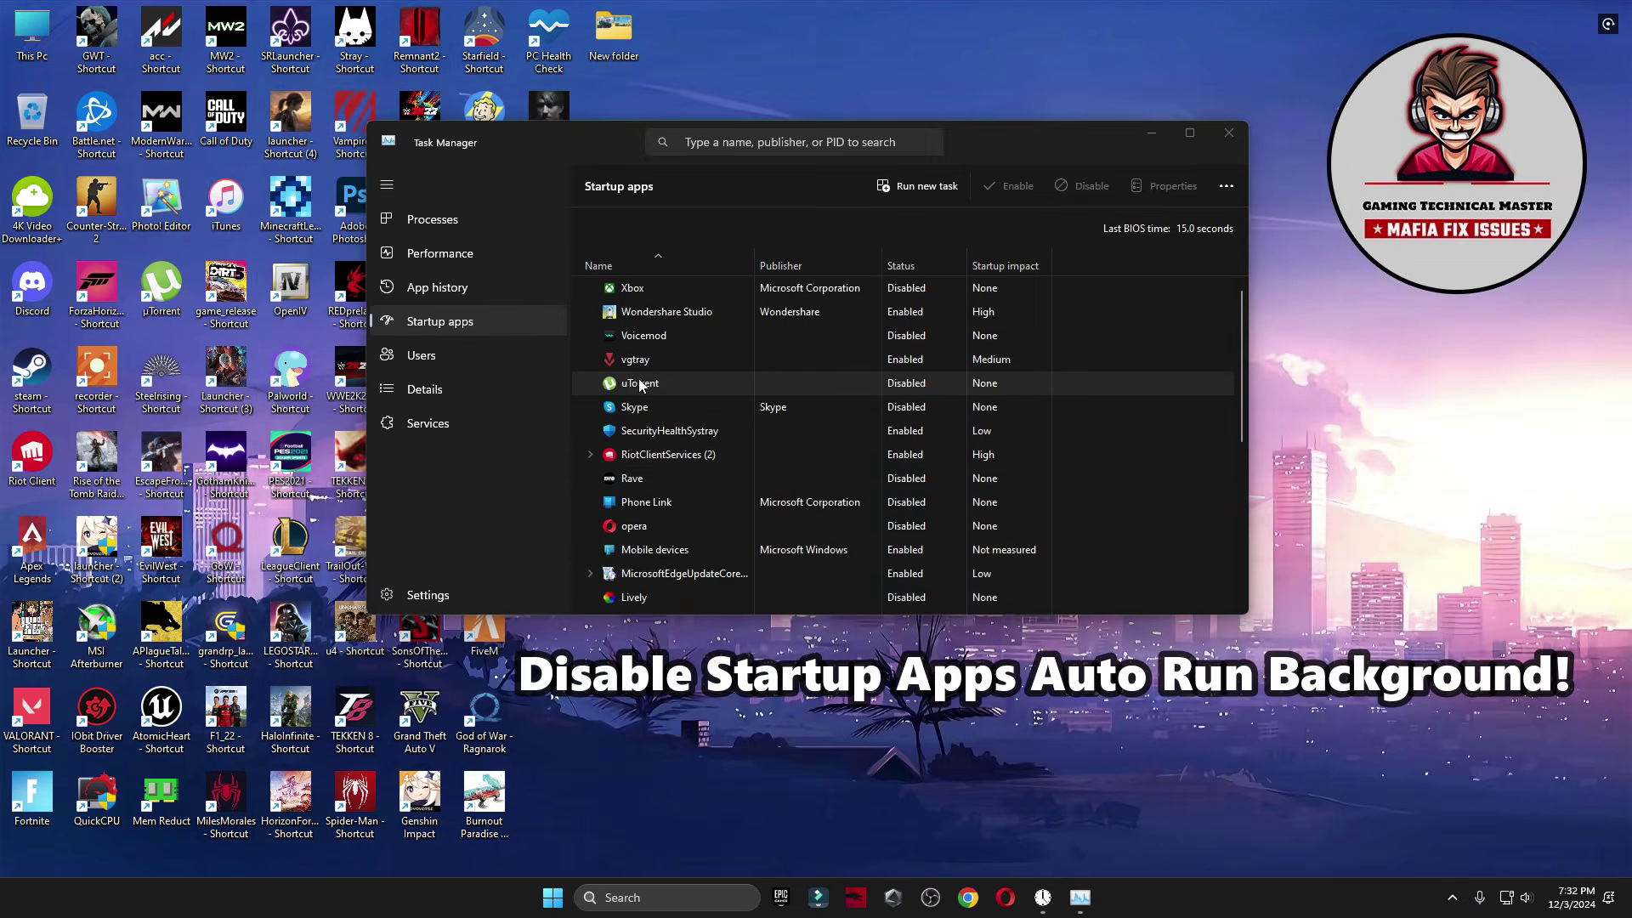
{"action": "left_click", "coordinate": [641, 390]}
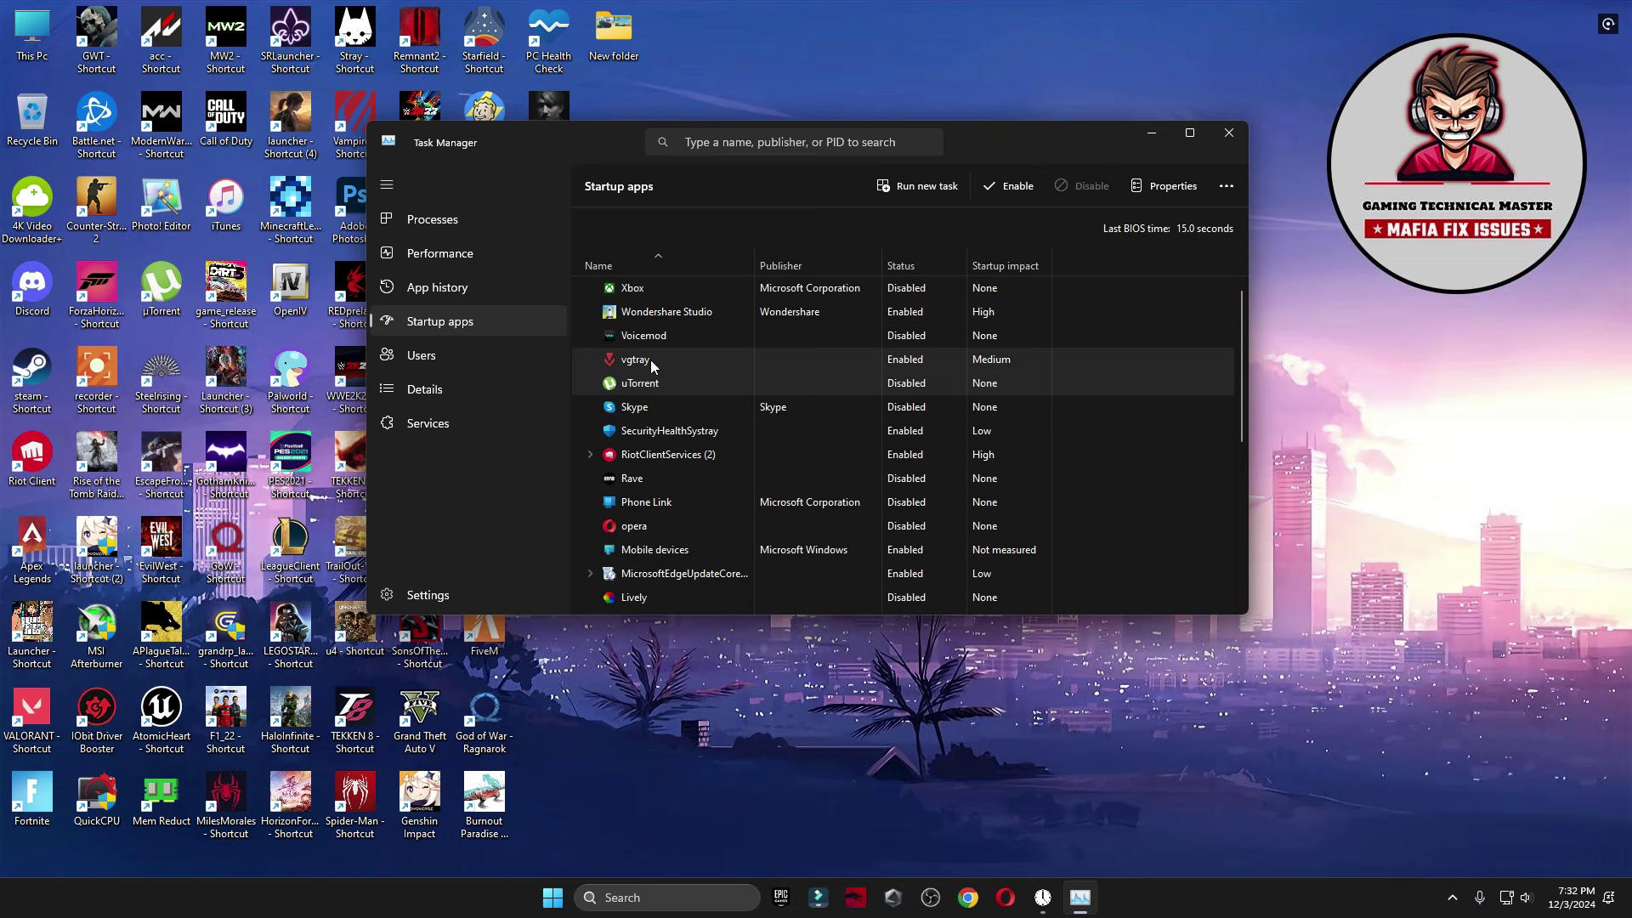
{"action": "left_click", "coordinate": [961, 340]}
{"action": "left_click", "coordinate": [757, 484]}
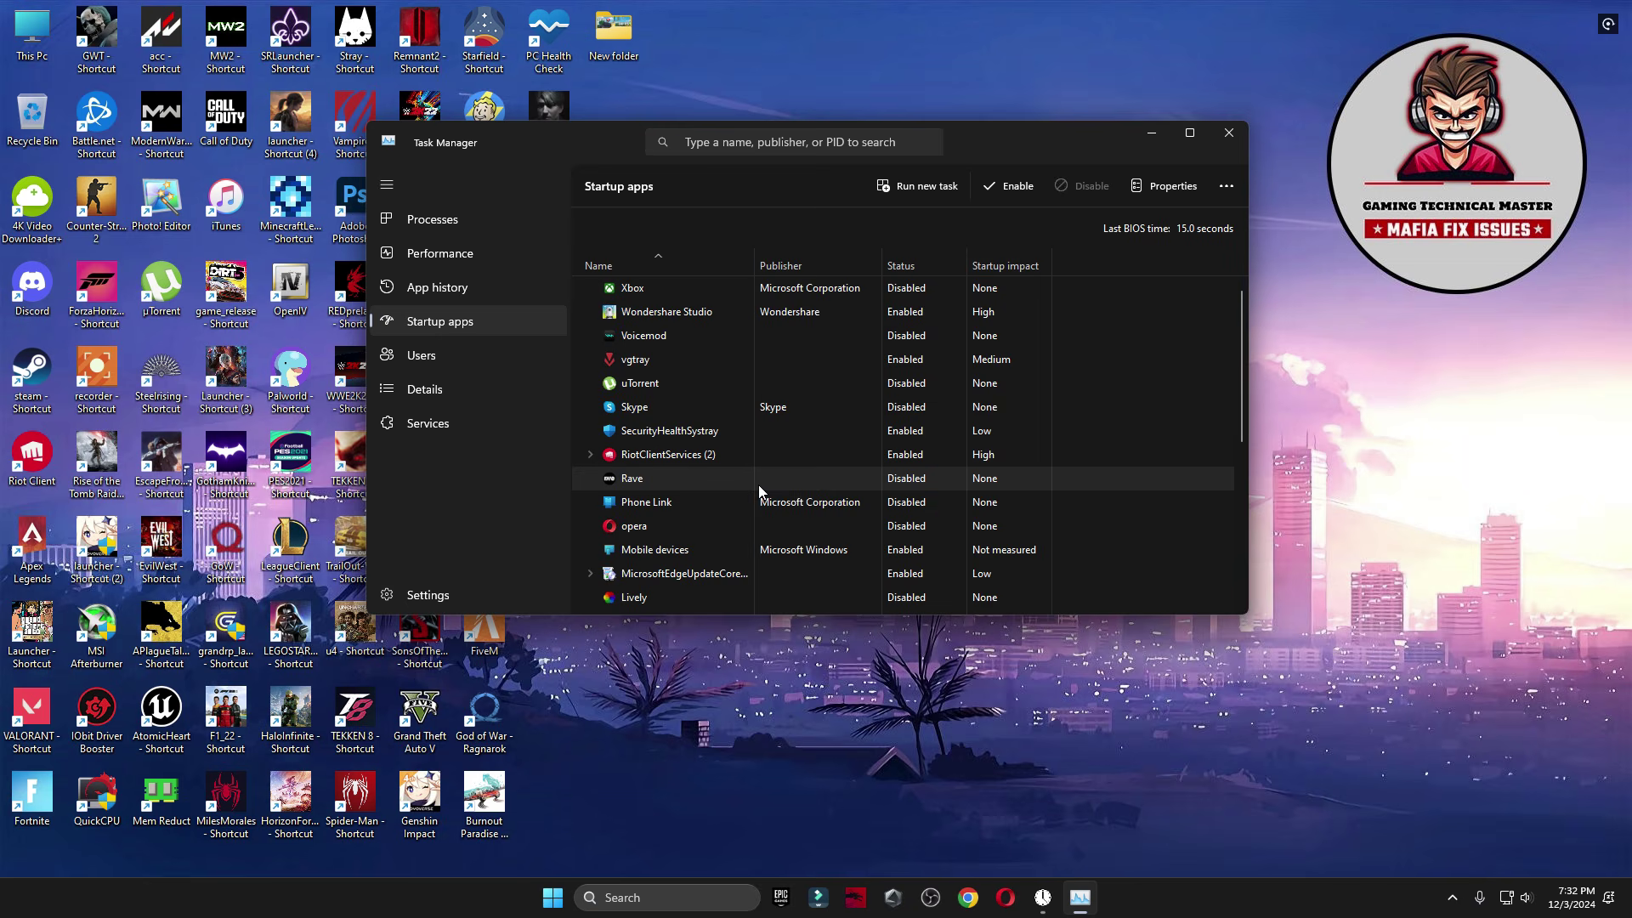
{"action": "scroll", "coordinate": [910, 485], "scroll_direction": "down", "scroll_amount": 1}
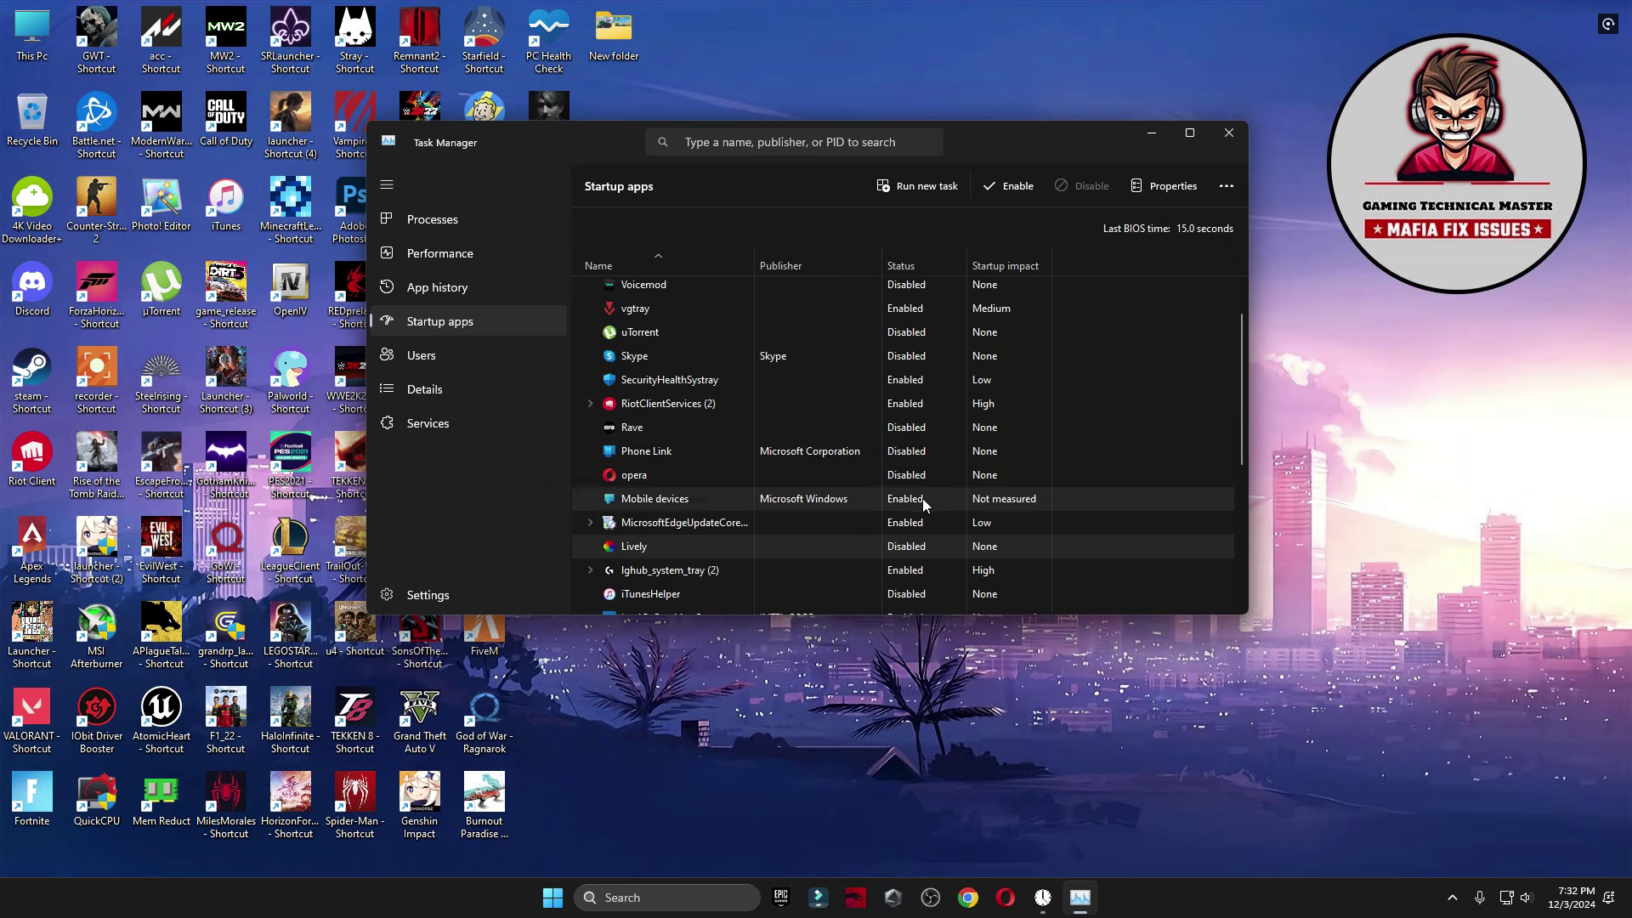
{"action": "scroll", "coordinate": [921, 498], "scroll_direction": "down", "scroll_amount": 4}
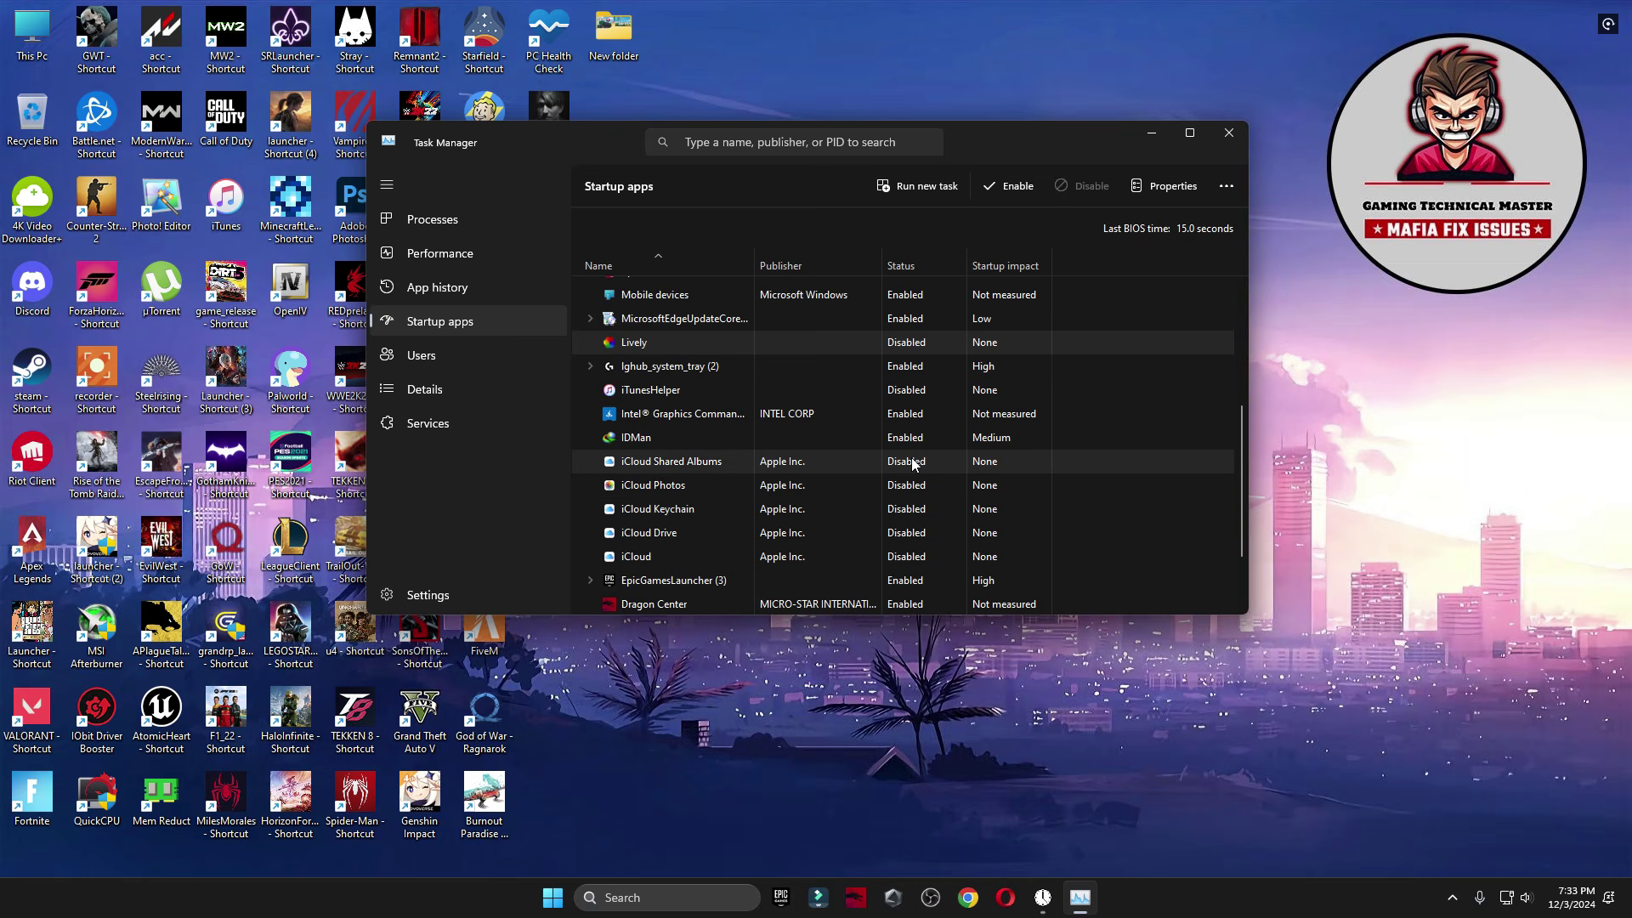
{"action": "left_click", "coordinate": [1229, 132]}
Reach the Graphics settings from the Game Mode page in Windows Settings and reset Fortnite's graphics preference to Let Windows decide.
{"action": "left_click", "coordinate": [568, 897]}
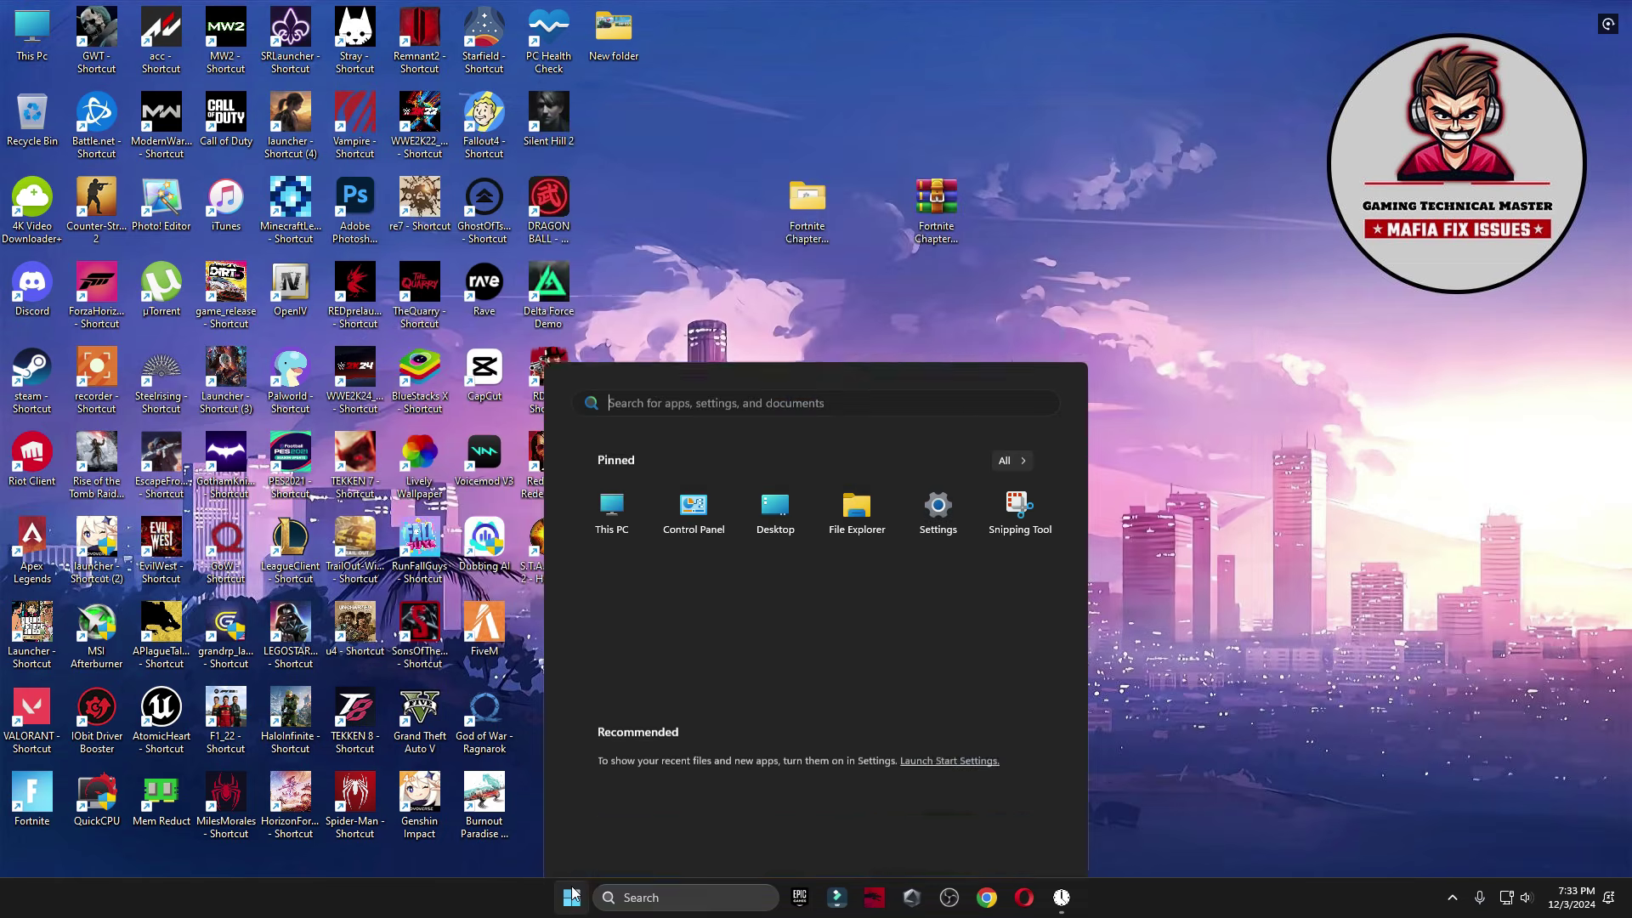
{"action": "left_click", "coordinate": [938, 394]}
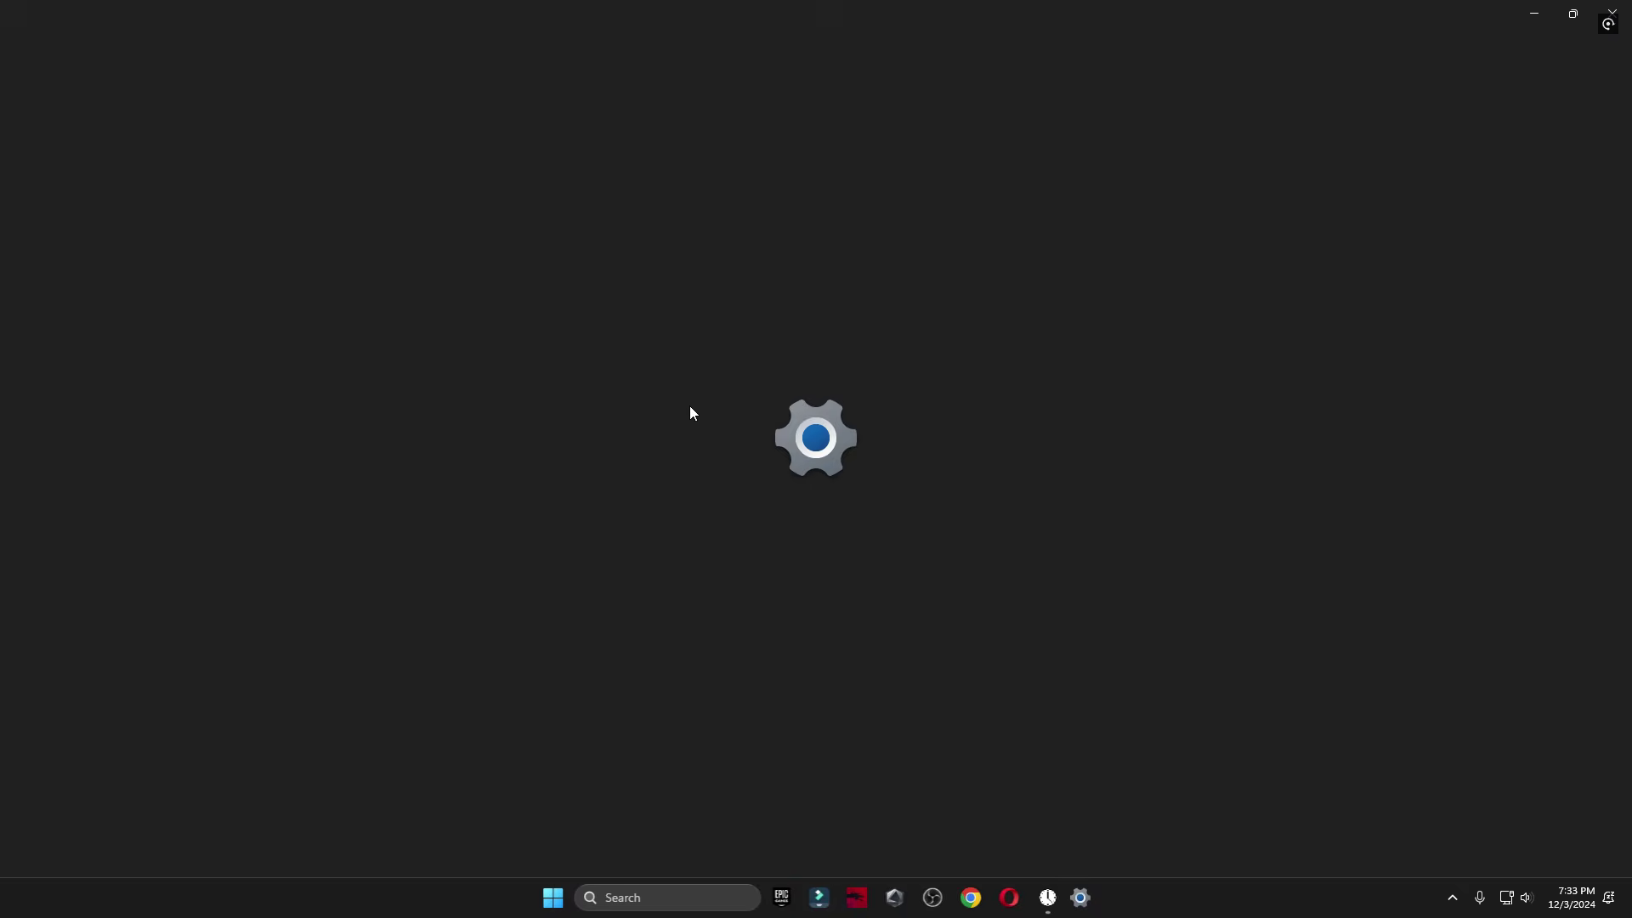
{"action": "left_click", "coordinate": [80, 420]}
{"action": "left_click", "coordinate": [639, 258]}
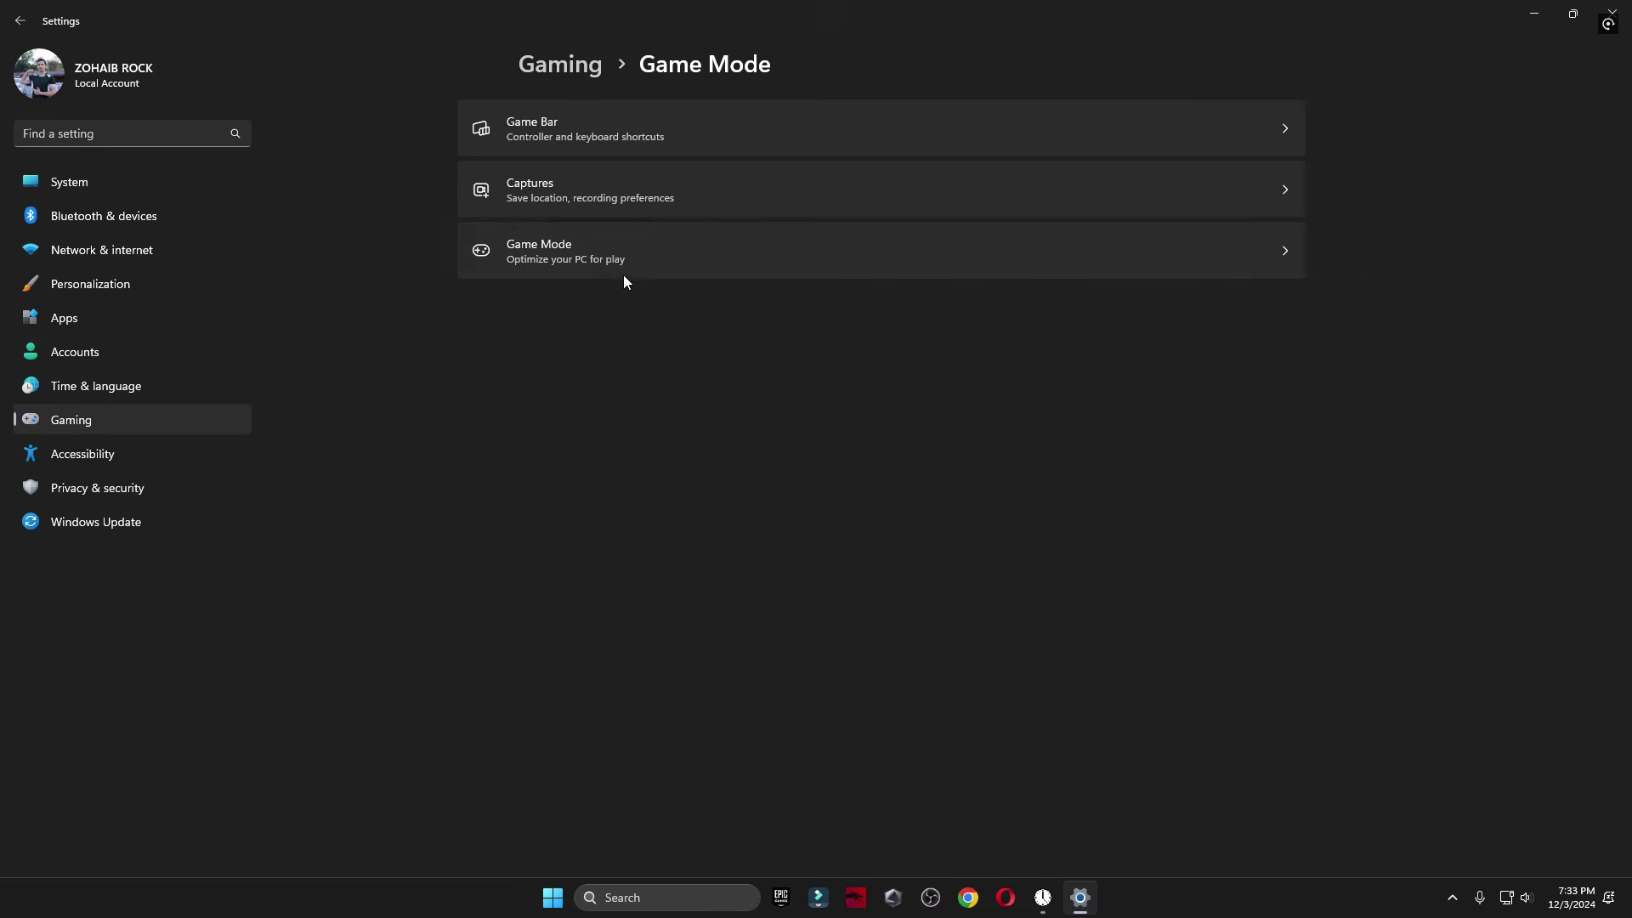
{"action": "left_click", "coordinate": [646, 250]}
{"action": "scroll", "coordinate": [635, 558], "scroll_direction": "down", "scroll_amount": 5}
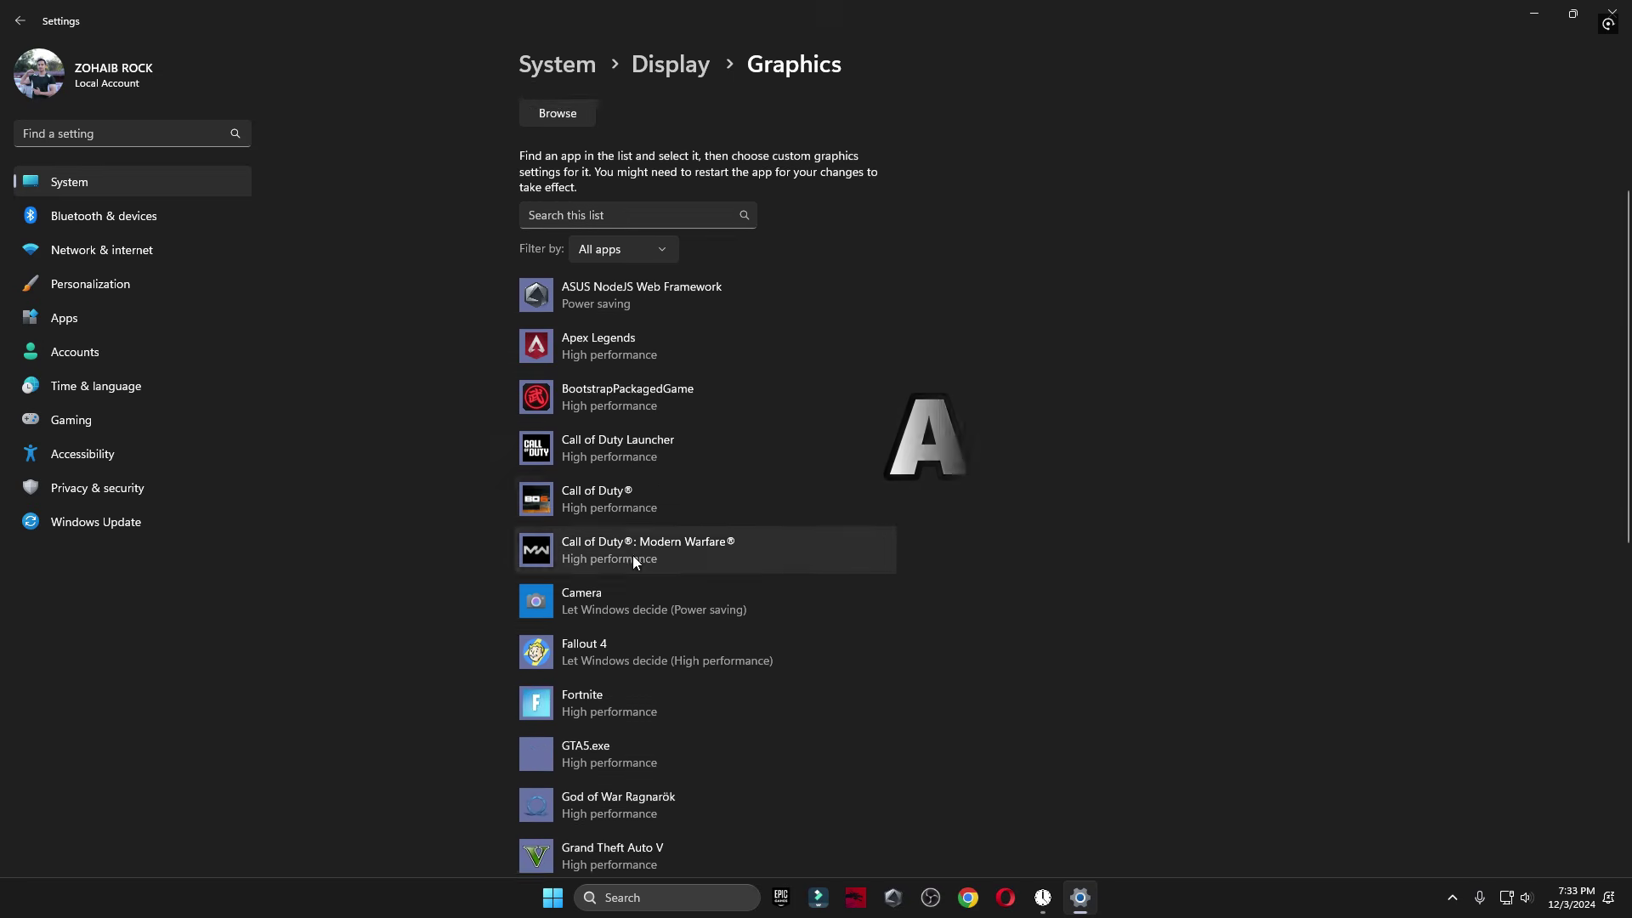
{"action": "left_click", "coordinate": [806, 429]}
{"action": "scroll", "coordinate": [661, 451], "scroll_direction": "up", "scroll_amount": 5}
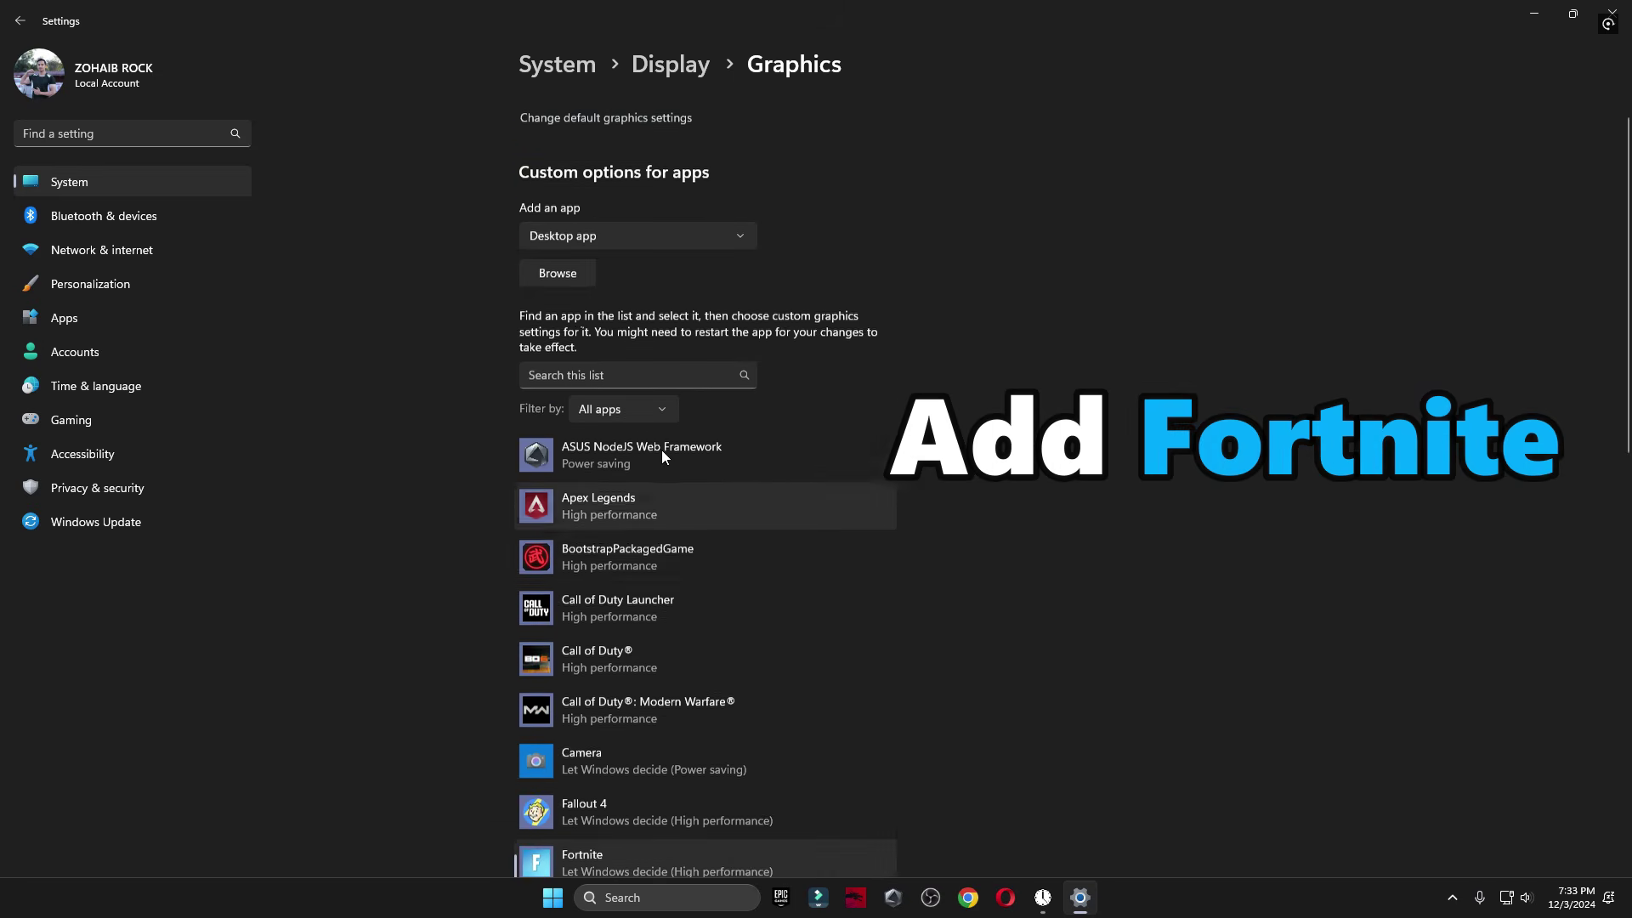
Add FortniteClient-Win64-Shipping from Games\Fortnite\FortniteGame\Binaries\Win64 on the Games (I:) drive to the apps with custom graphics options.
{"action": "left_click", "coordinate": [559, 299]}
{"action": "left_click", "coordinate": [80, 662]}
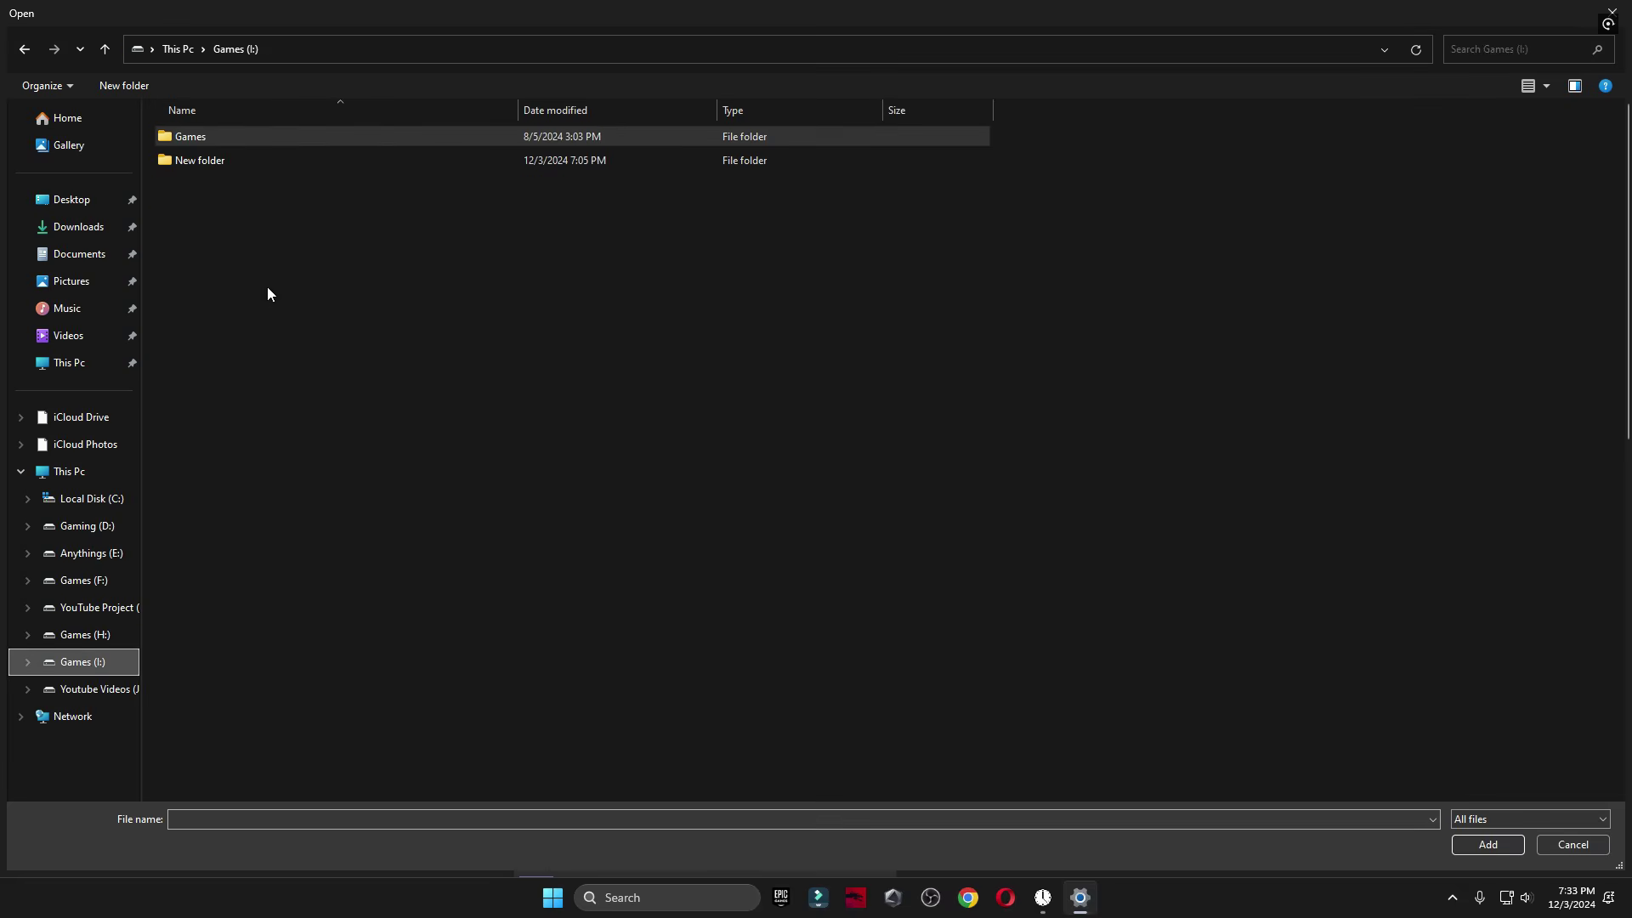
{"action": "double_click", "coordinate": [236, 136]}
{"action": "double_click", "coordinate": [218, 186]}
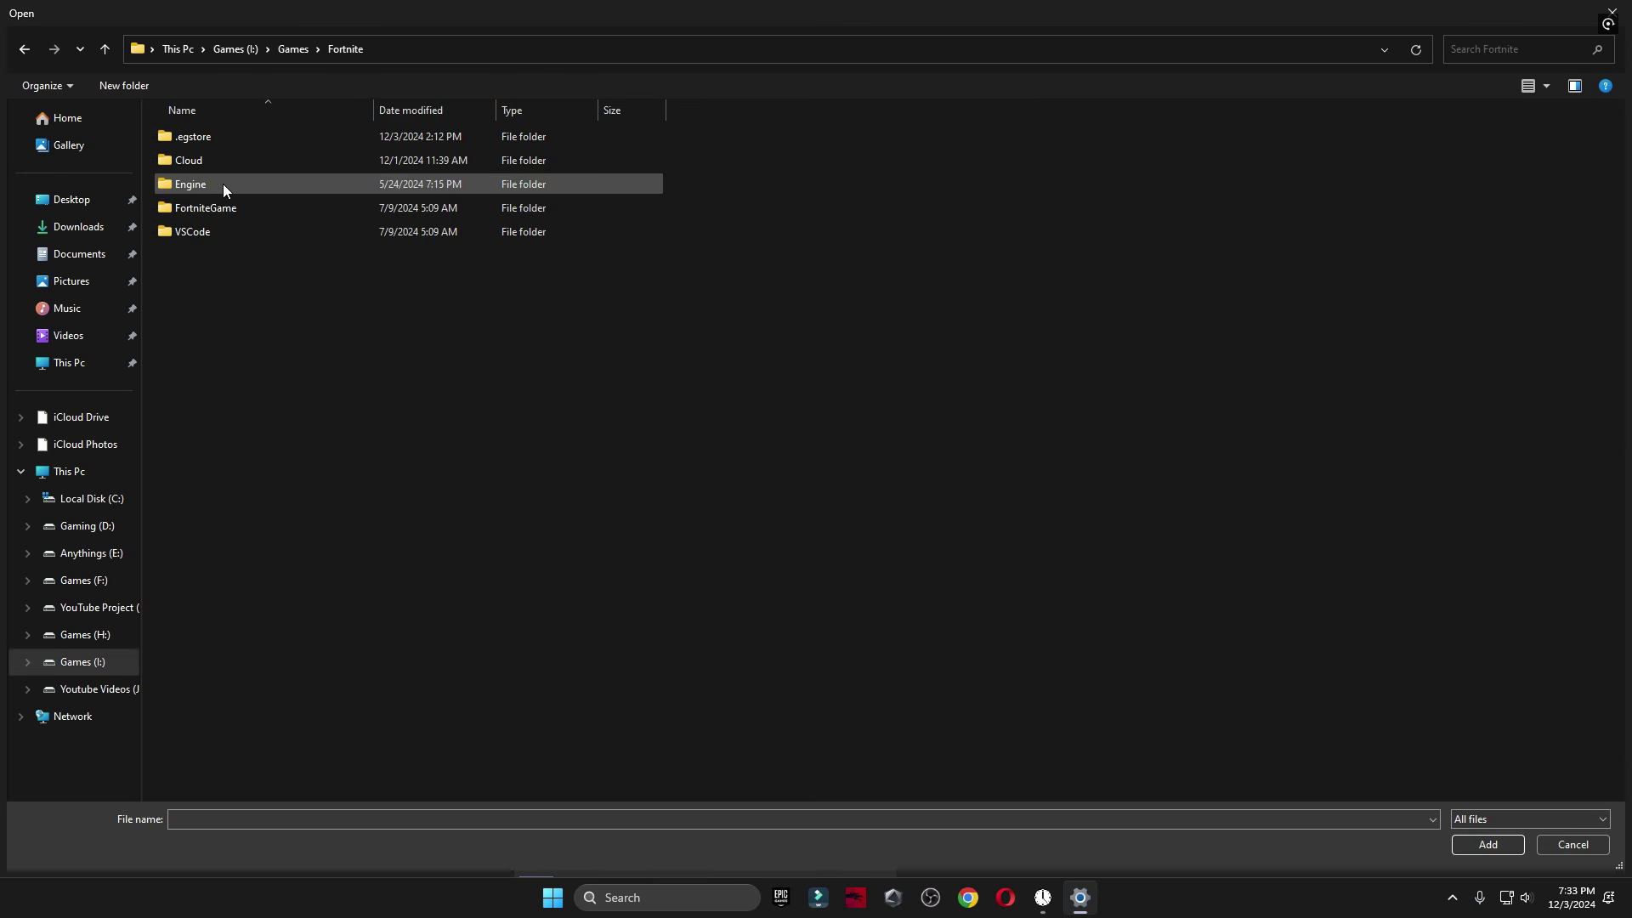
{"action": "double_click", "coordinate": [241, 207]}
{"action": "double_click", "coordinate": [233, 142]}
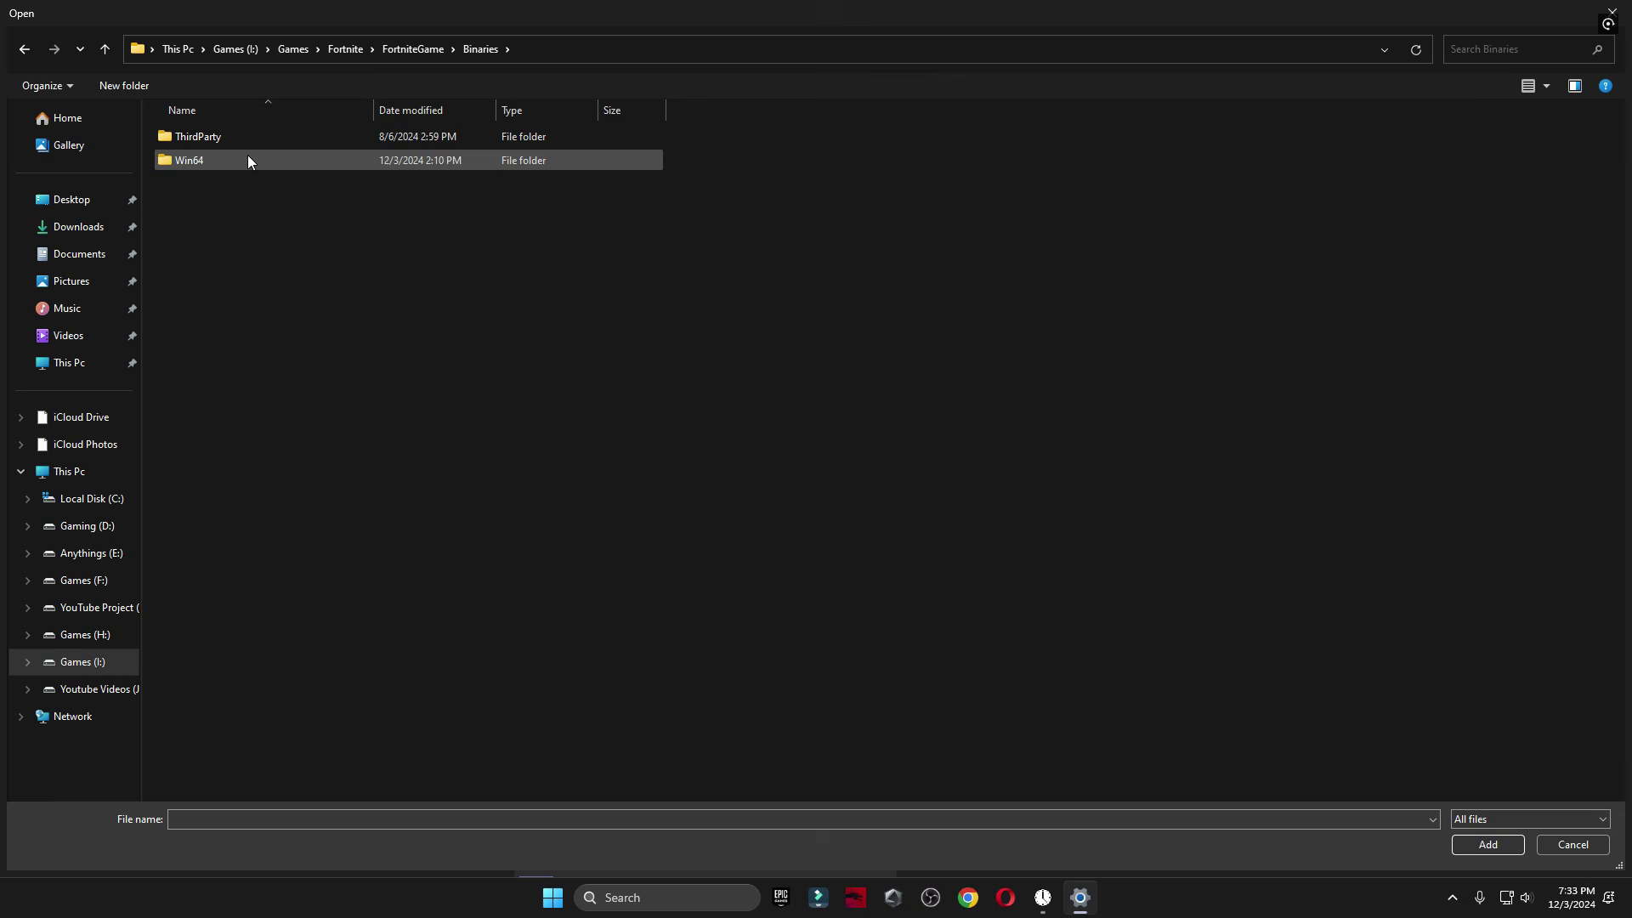
{"action": "double_click", "coordinate": [247, 158]}
{"action": "left_click", "coordinate": [215, 260]}
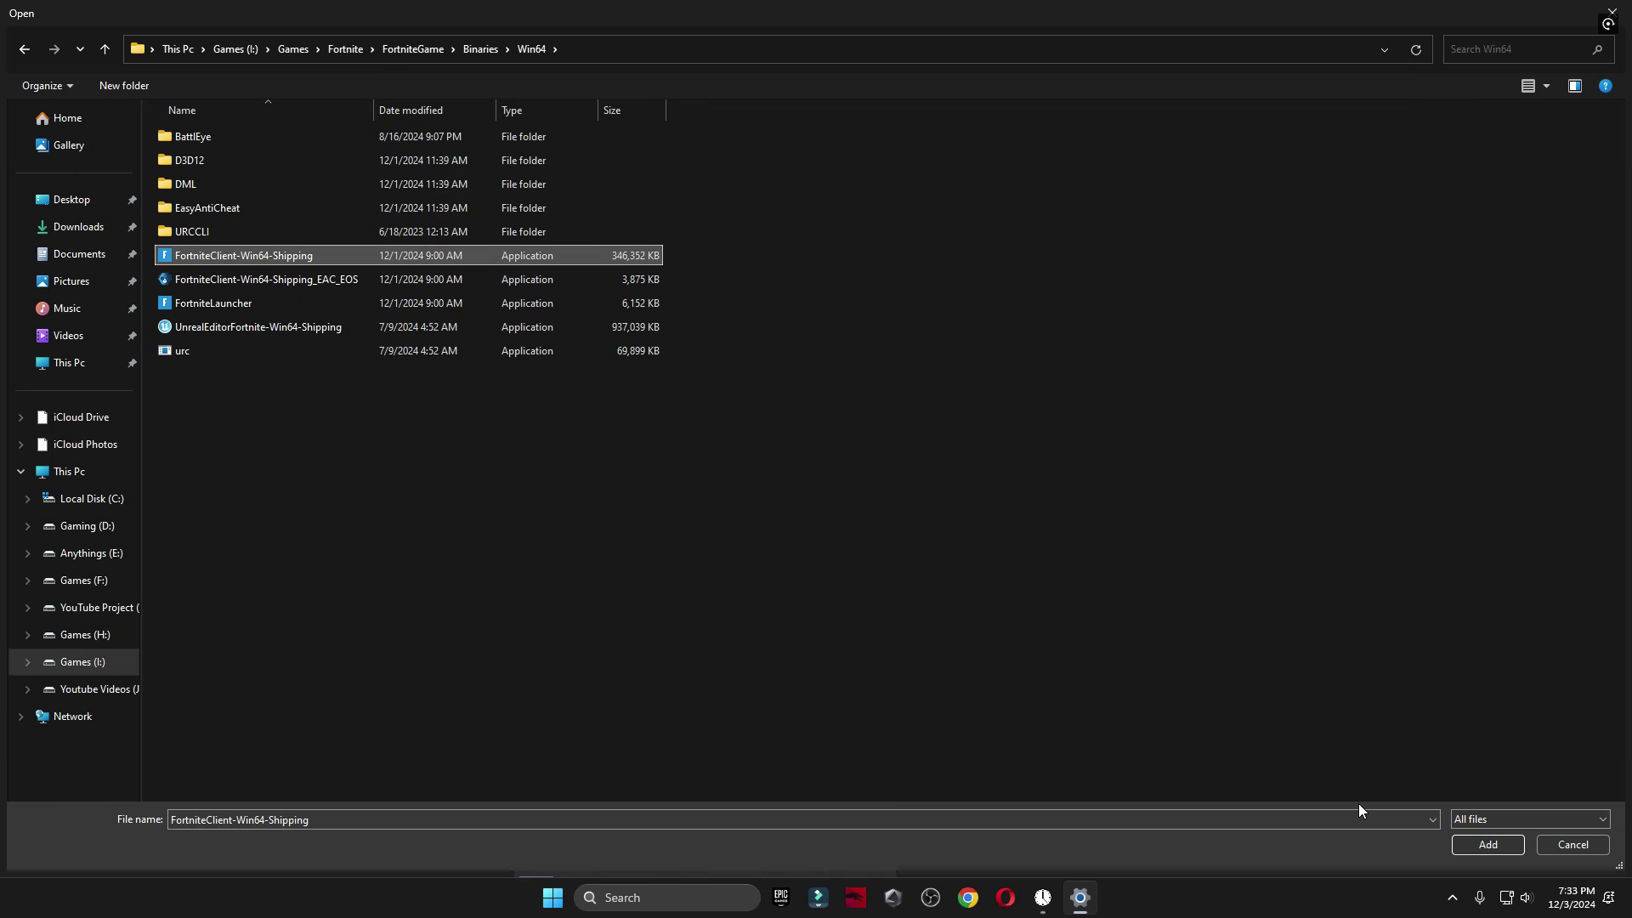
{"action": "left_click", "coordinate": [1488, 844]}
Set Fortnite's graphics preference to High performance and save it.
{"action": "scroll", "coordinate": [955, 478], "scroll_direction": "down", "scroll_amount": 5}
{"action": "left_click", "coordinate": [754, 354]}
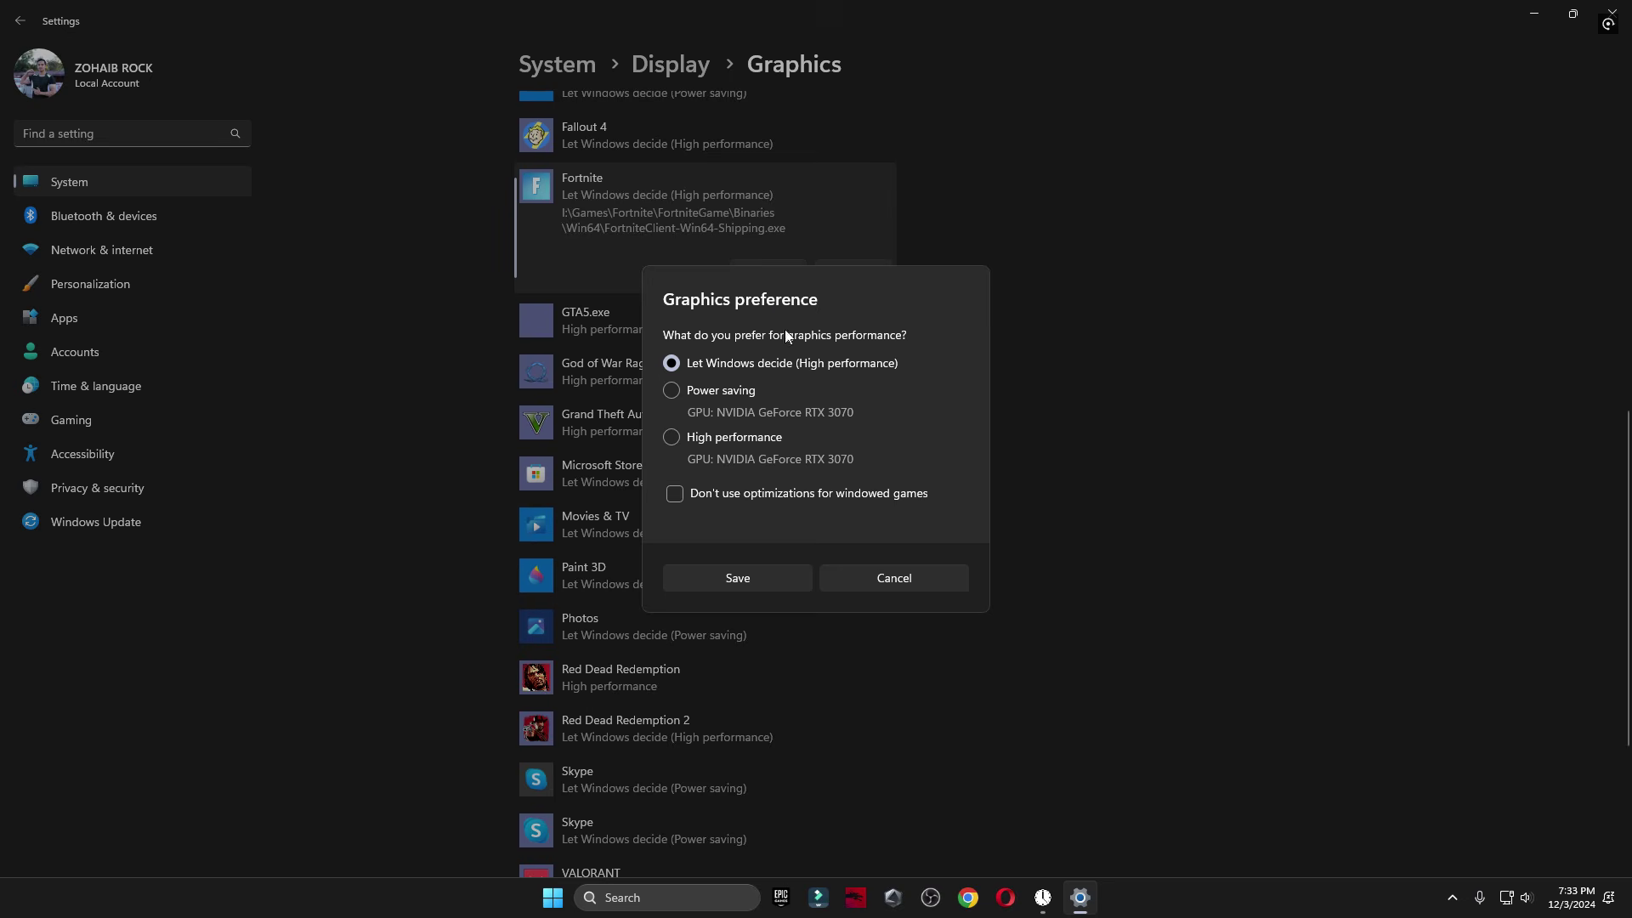
{"action": "left_click", "coordinate": [727, 437]}
{"action": "left_click", "coordinate": [735, 575]}
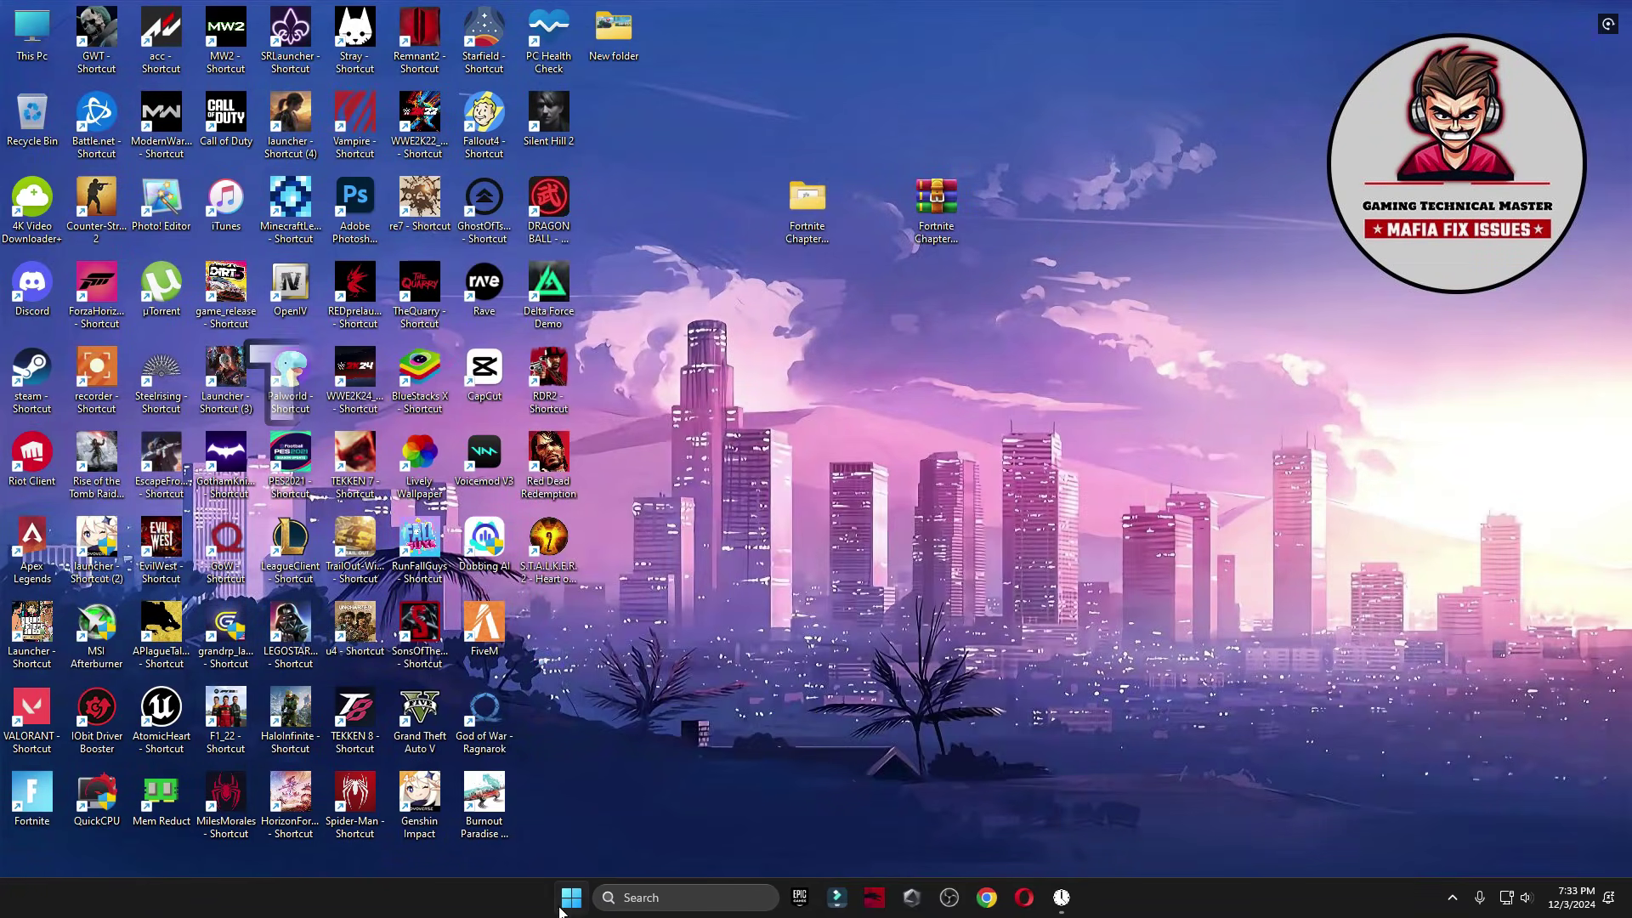
Bring up the Windows power options.
{"action": "key", "text": "super"}
{"action": "left_click", "coordinate": [1029, 844]}
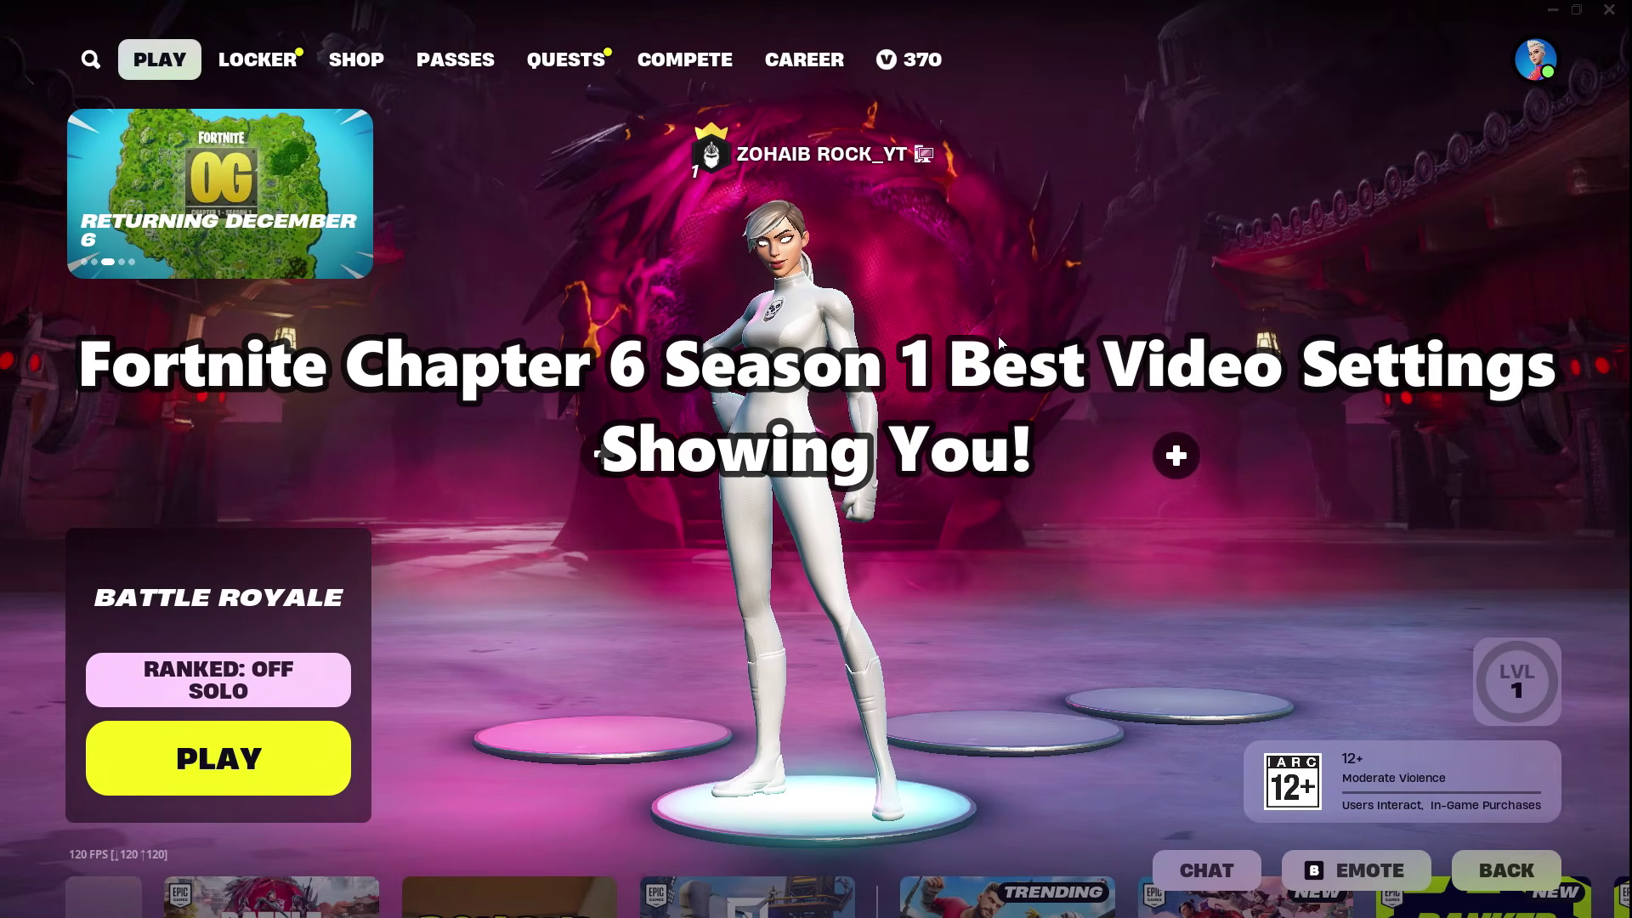
In Fortnite, open the video settings from the lobby and review the display, graphics and performance-mode quality options.
{"action": "left_click", "coordinate": [1532, 64]}
{"action": "left_click", "coordinate": [1115, 681]}
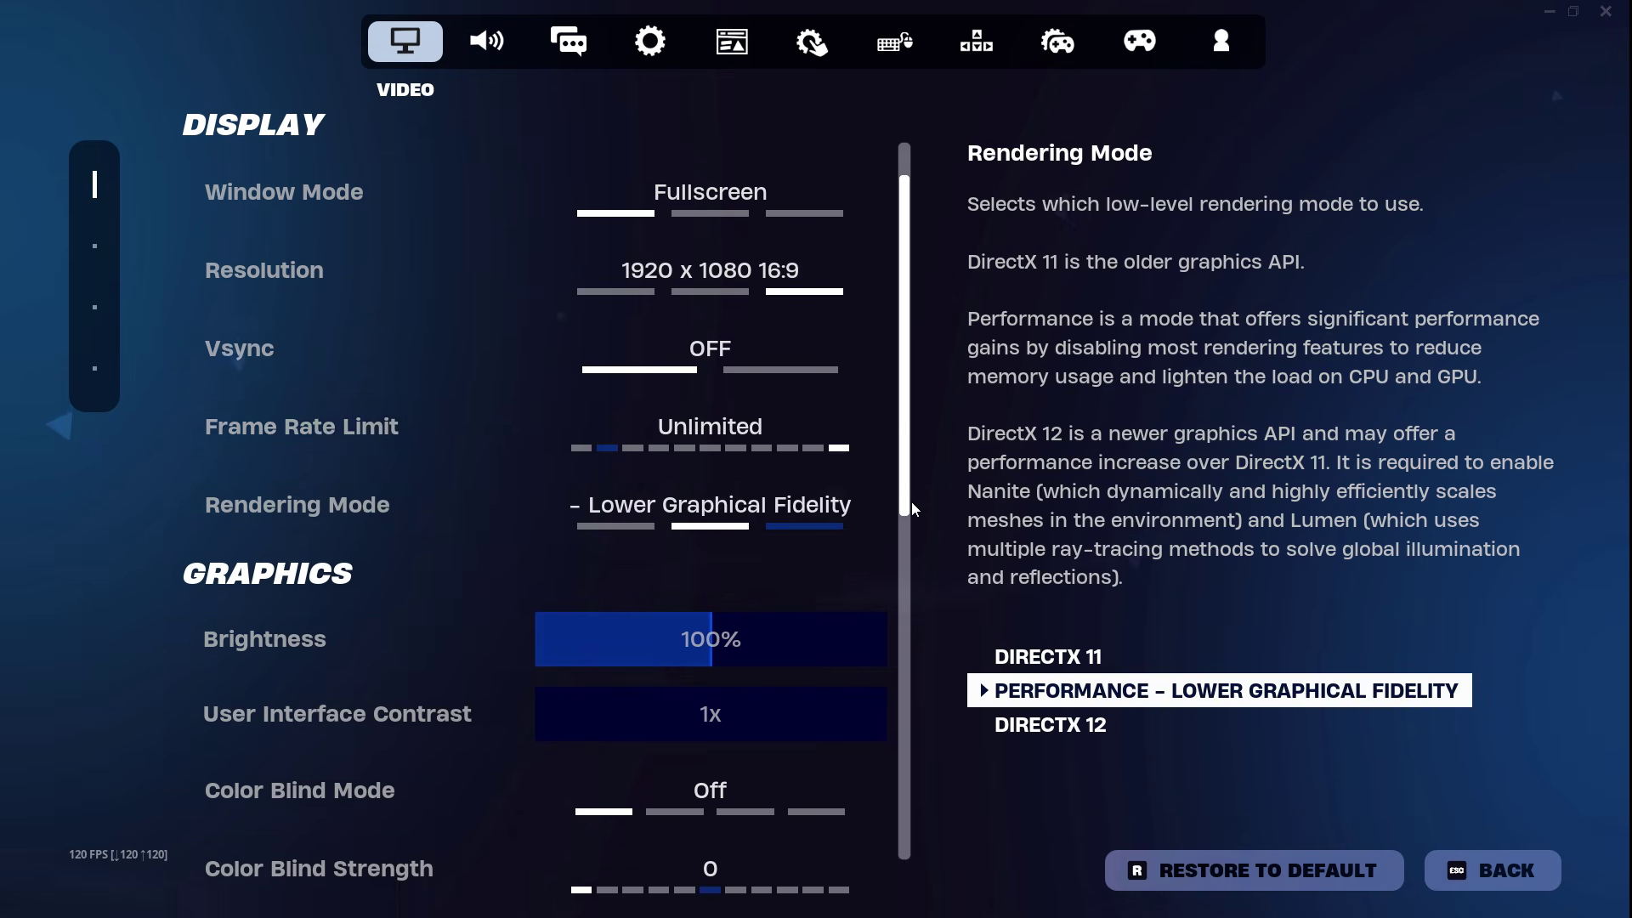
{"action": "scroll", "coordinate": [850, 467], "scroll_direction": "down", "scroll_amount": 3}
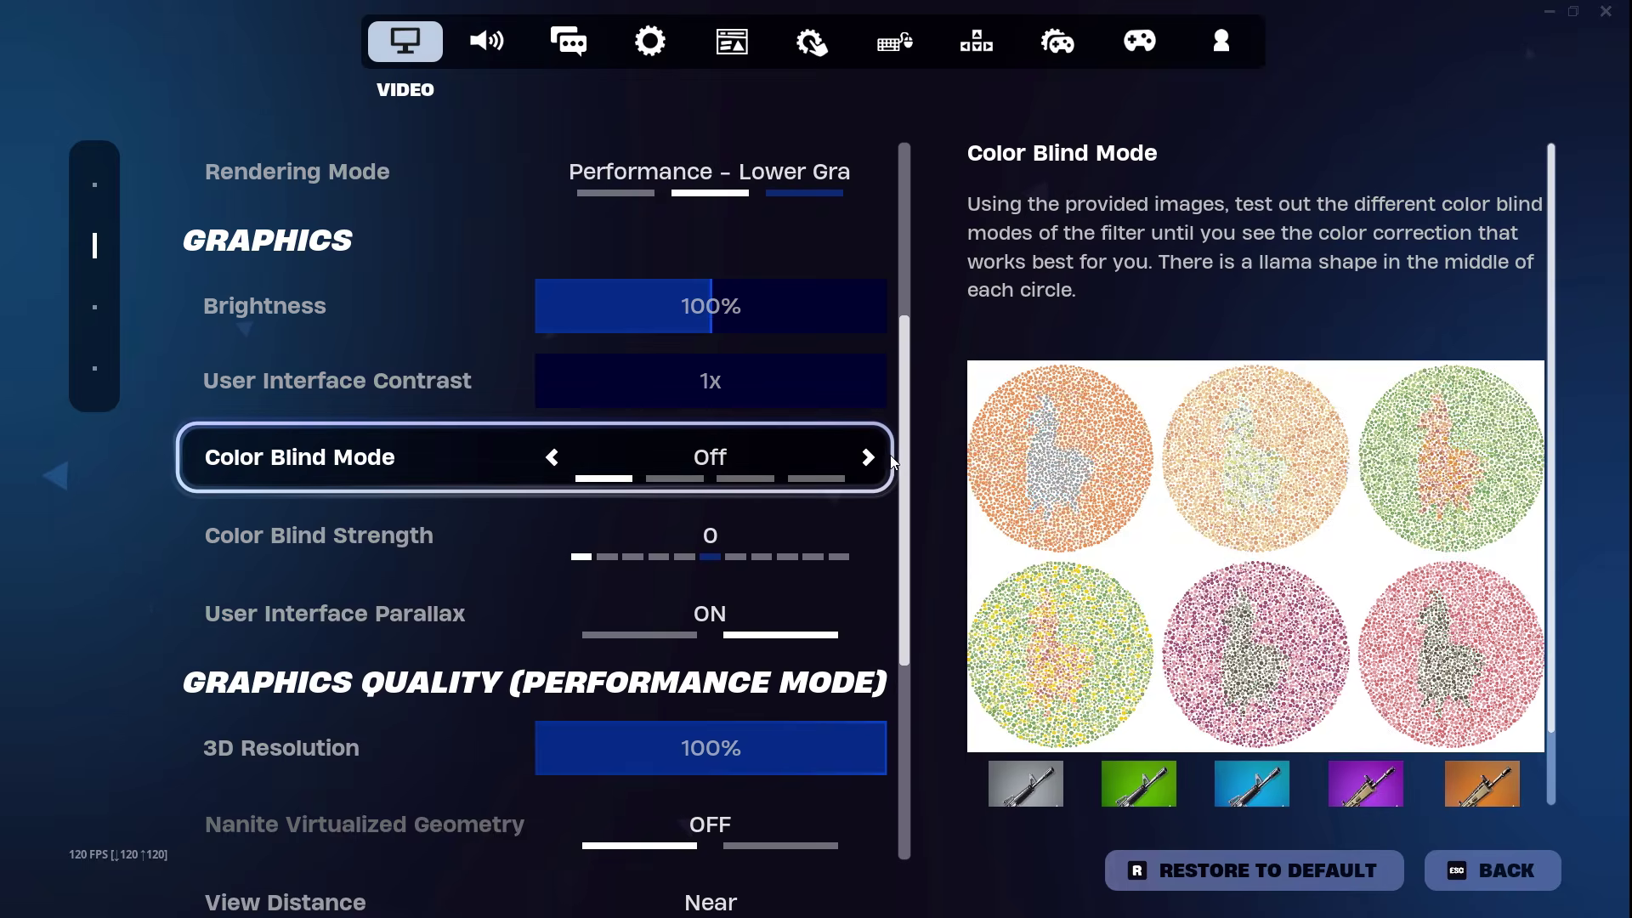
{"action": "scroll", "coordinate": [911, 452], "scroll_direction": "down", "scroll_amount": 1}
{"action": "scroll", "coordinate": [911, 564], "scroll_direction": "down", "scroll_amount": 2}
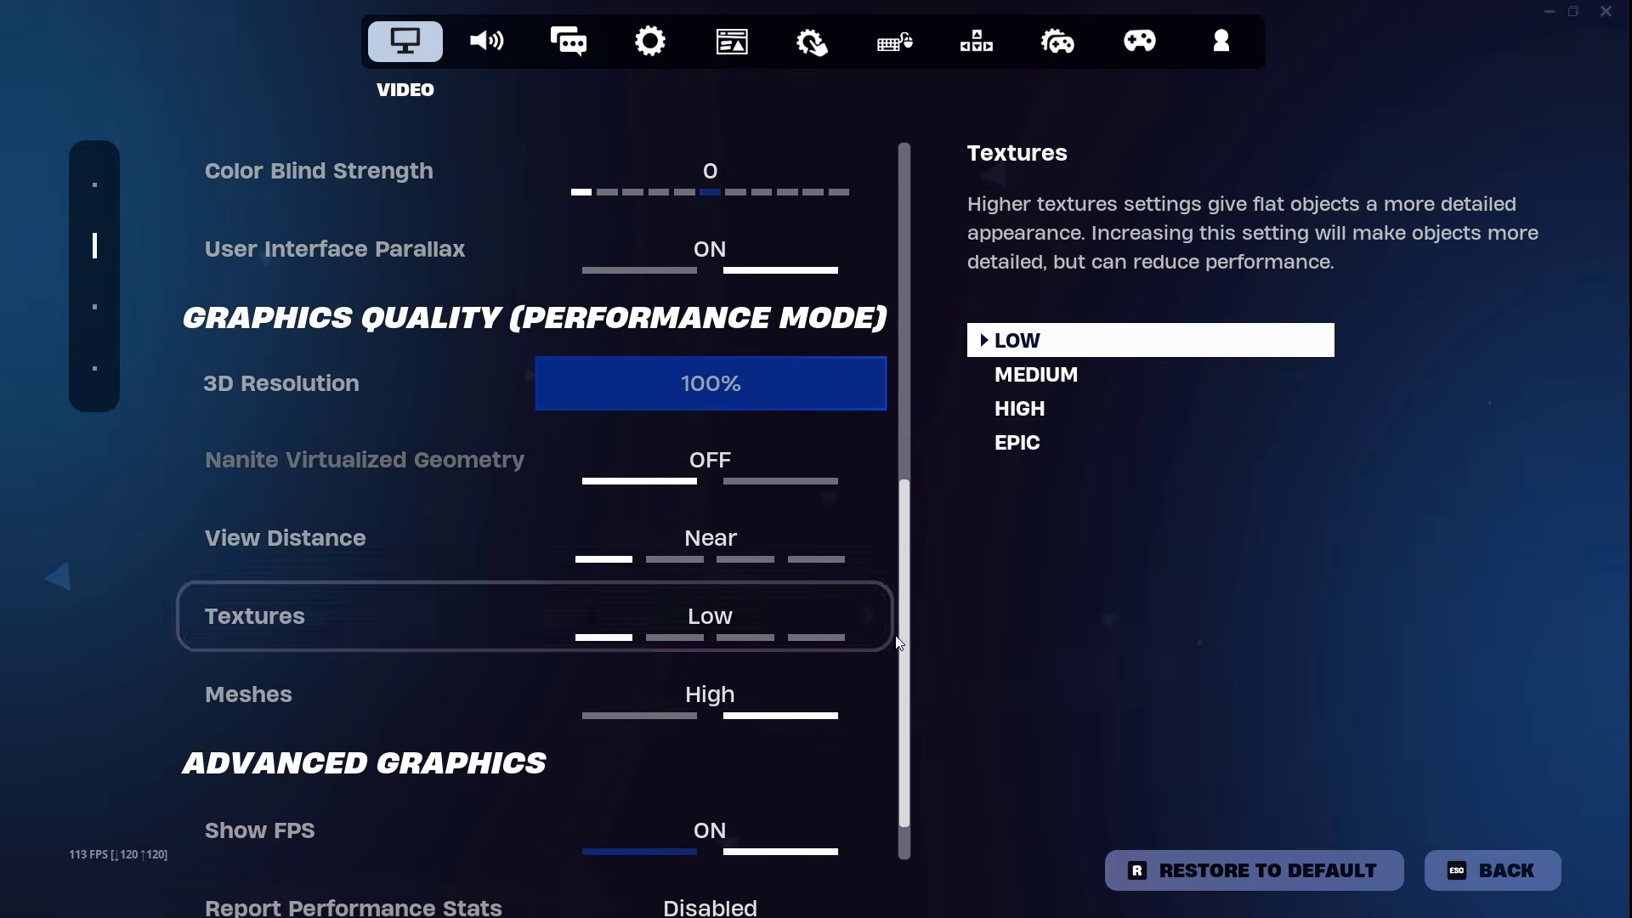
Try User Interface Parallax off, apply the change, and switch the option back on.
{"action": "left_click", "coordinate": [552, 249]}
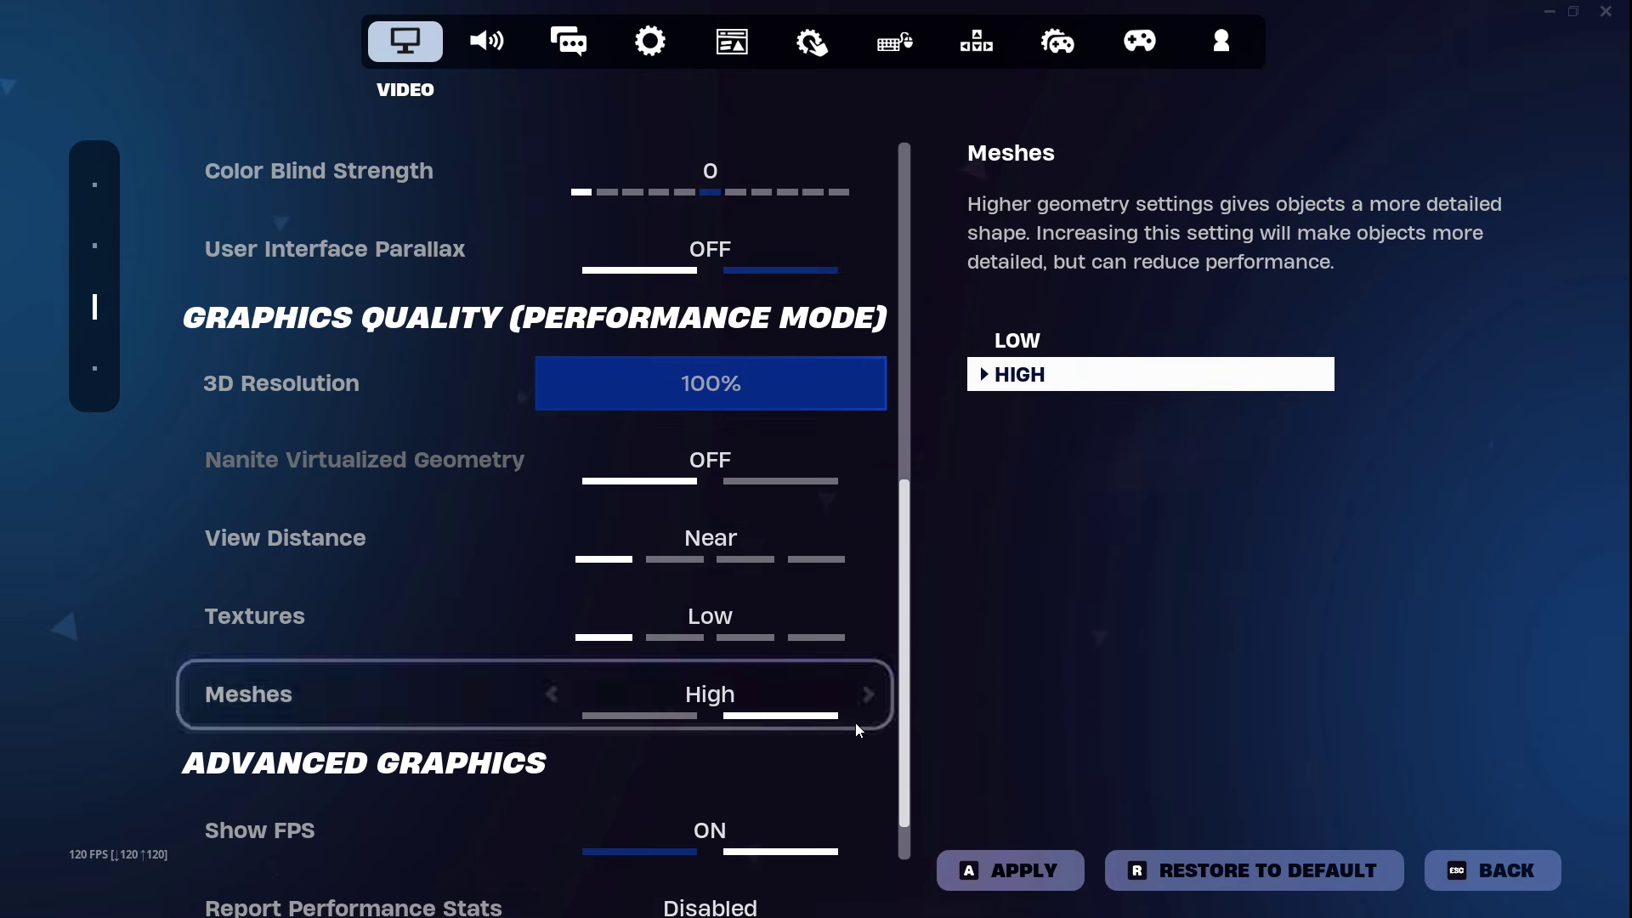
{"action": "left_click", "coordinate": [978, 869]}
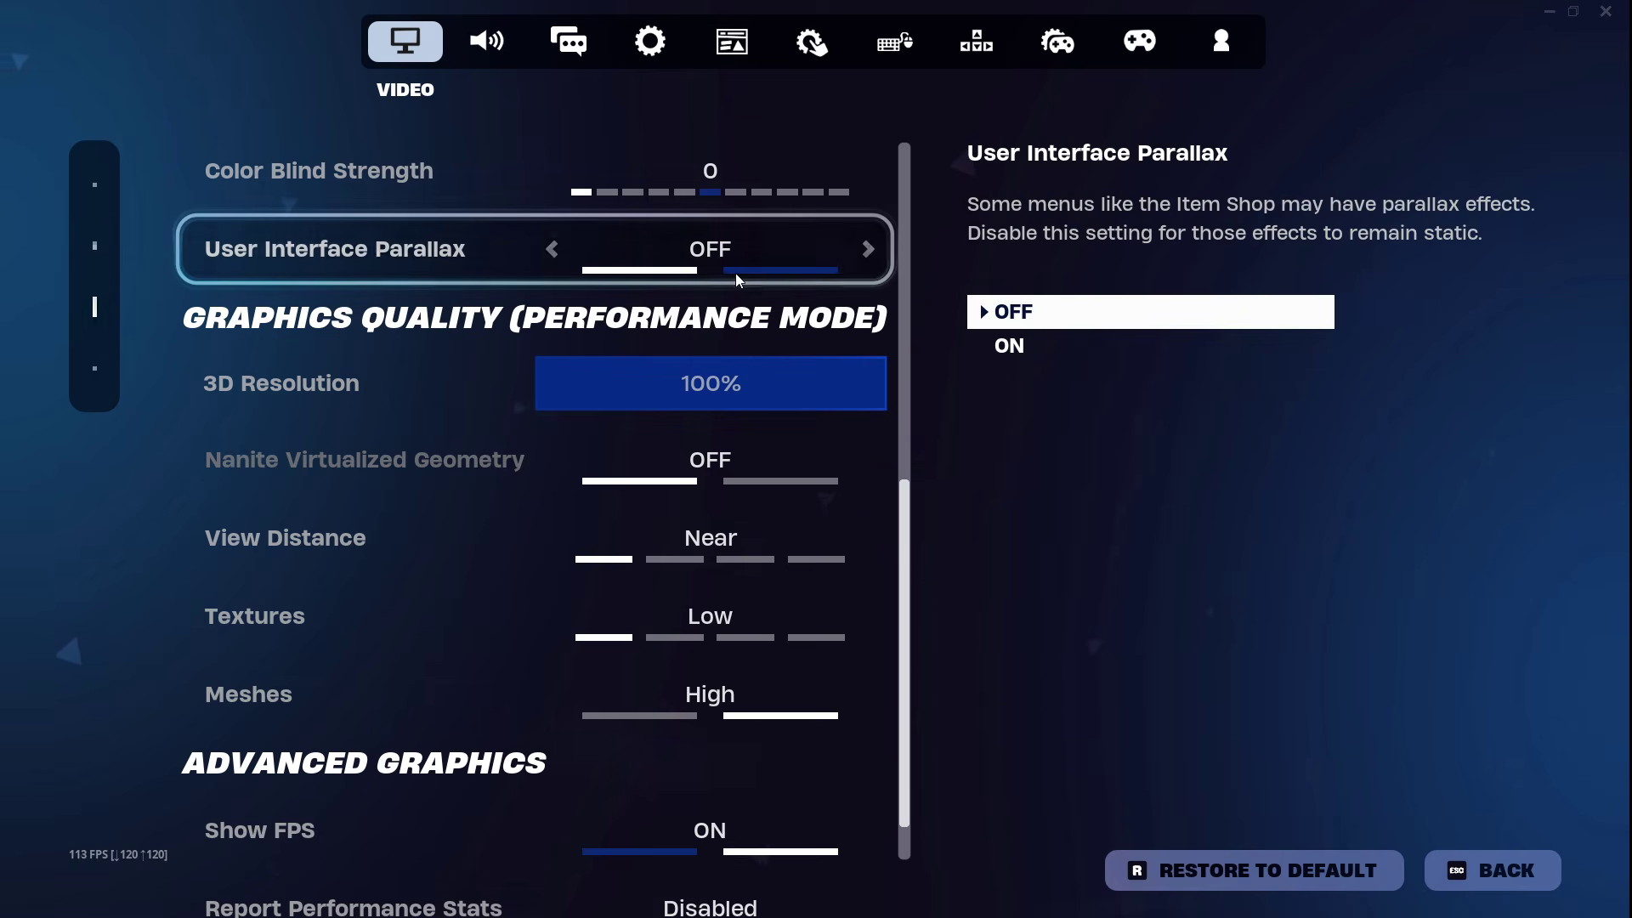
{"action": "left_click", "coordinate": [868, 251]}
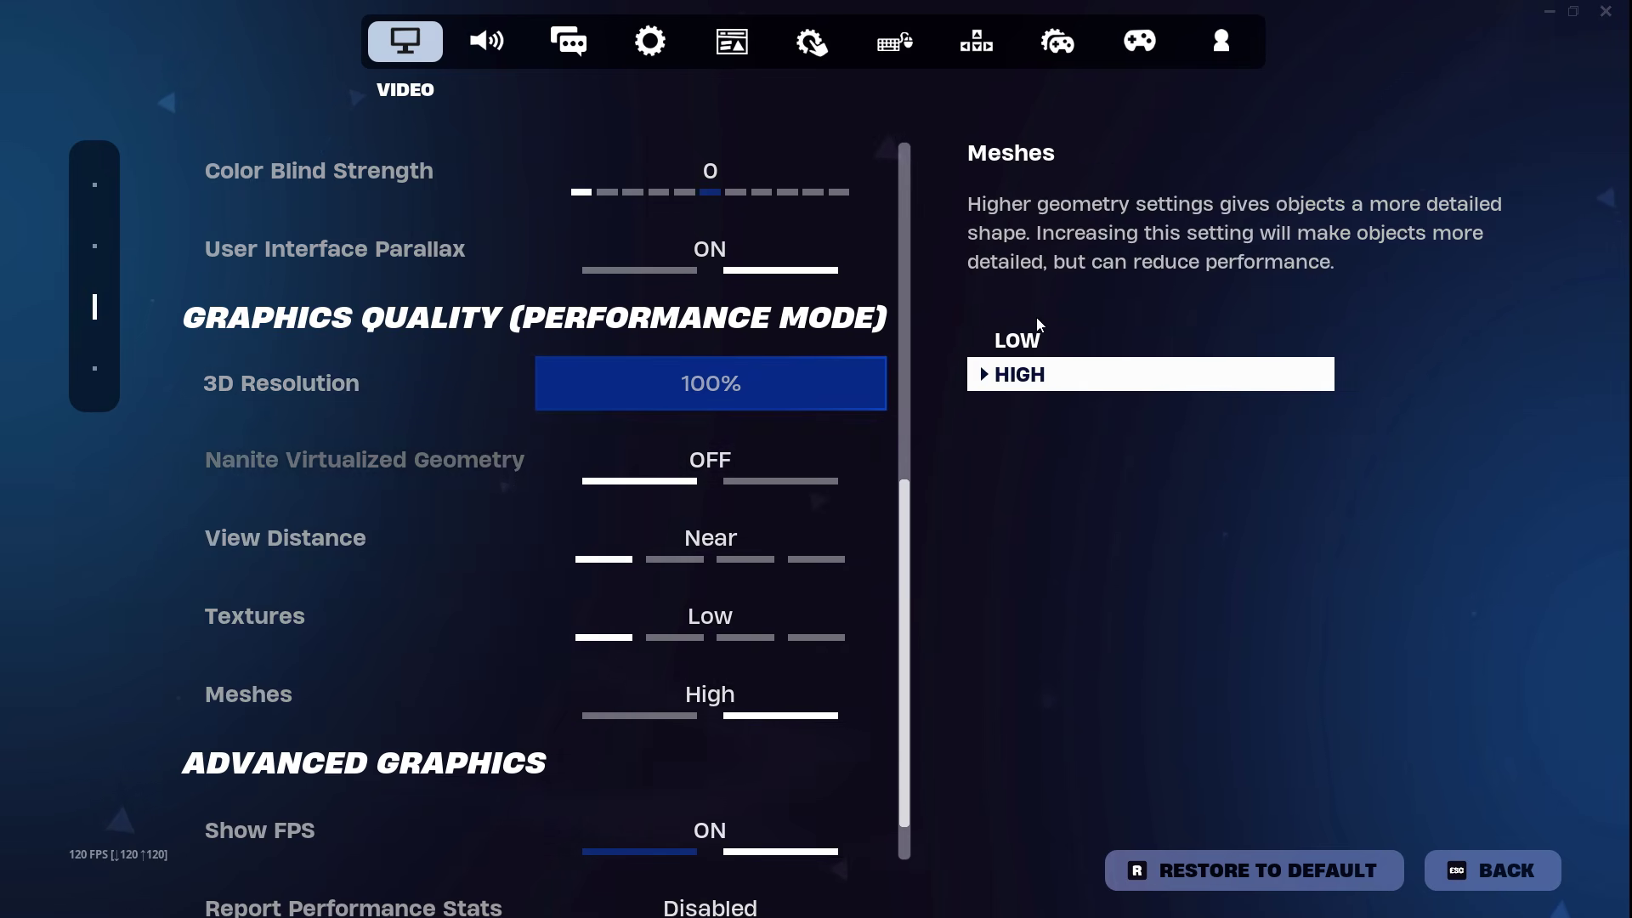
Review the advanced graphics options and the display options once more, and return to the Fortnite lobby.
{"action": "scroll", "coordinate": [907, 681], "scroll_direction": "down", "scroll_amount": 1}
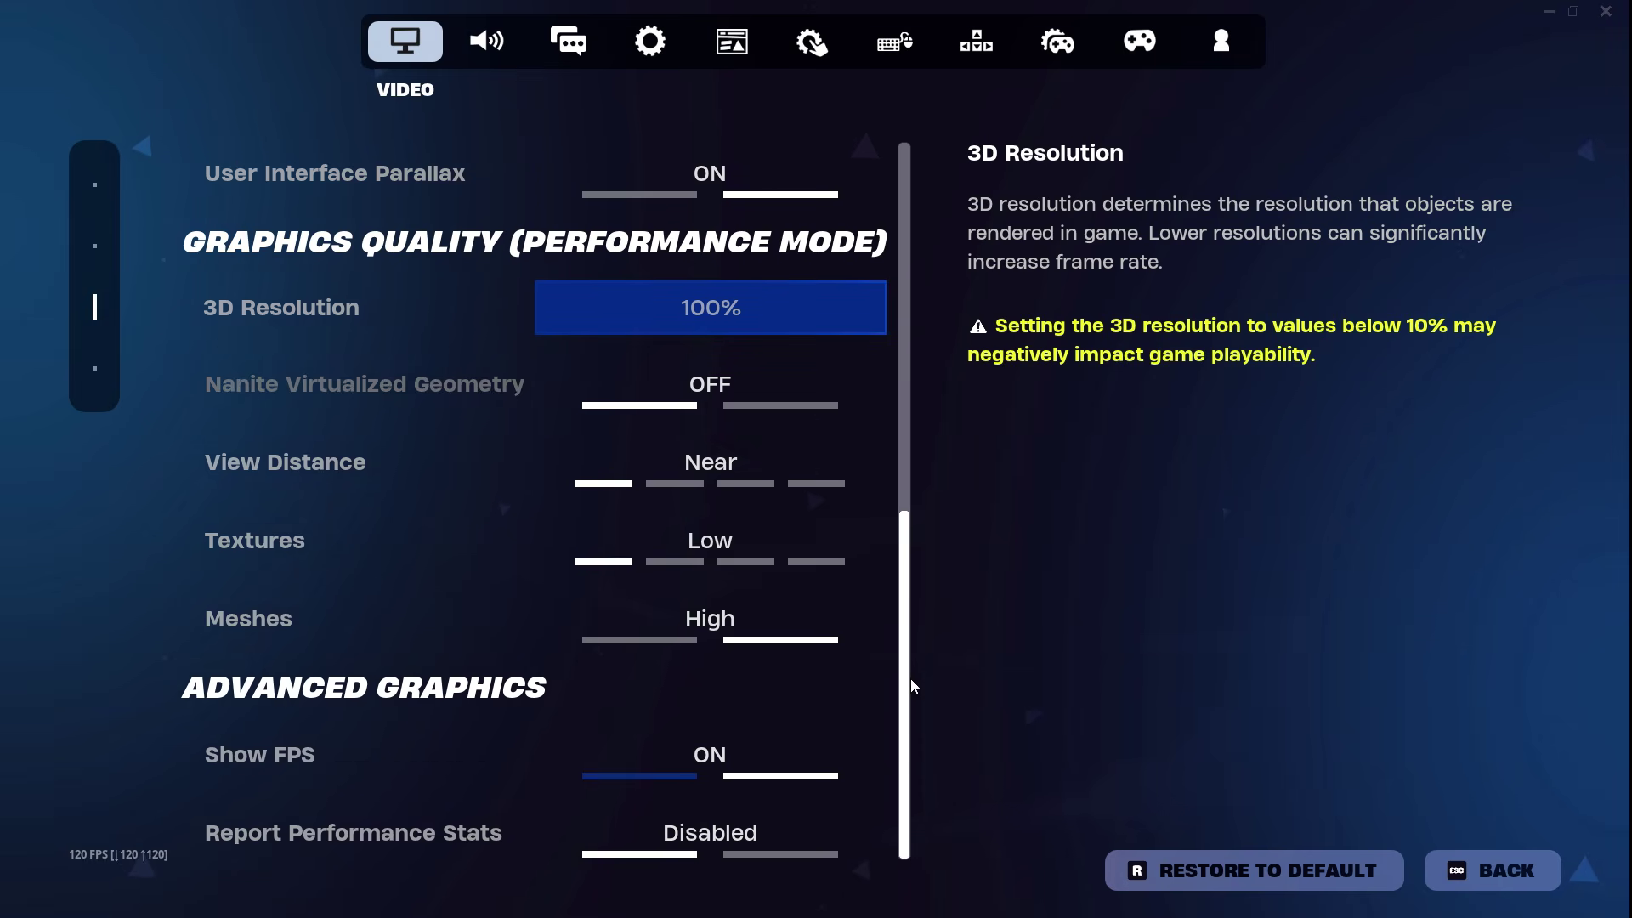
{"action": "scroll", "coordinate": [908, 773], "scroll_direction": "up", "scroll_amount": 10}
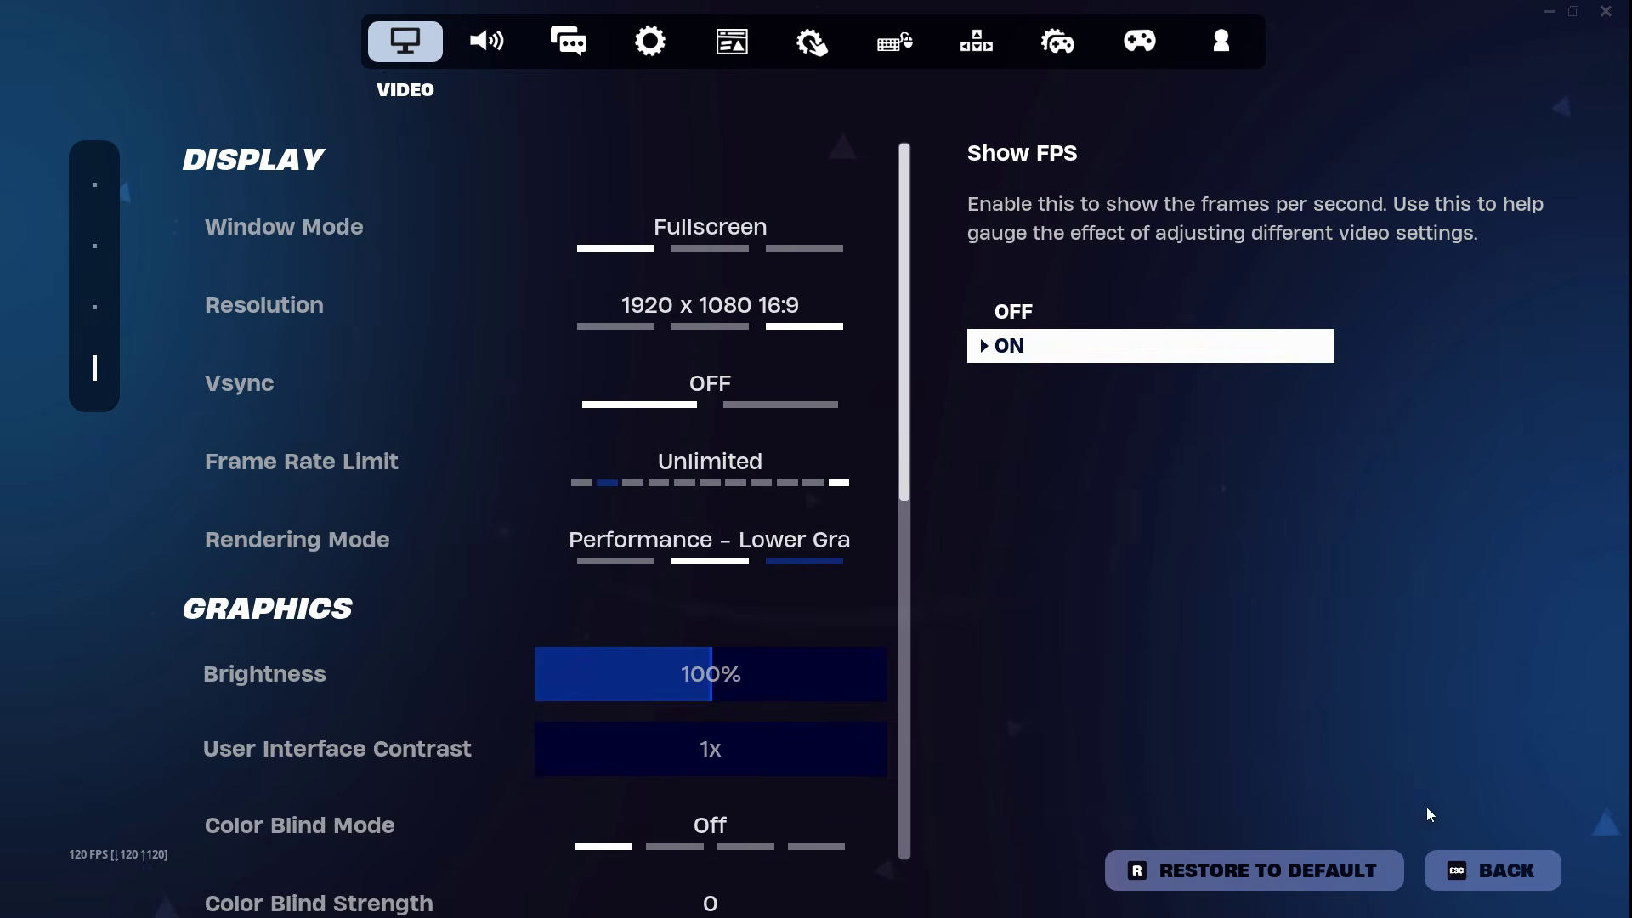
{"action": "left_click", "coordinate": [1494, 870]}
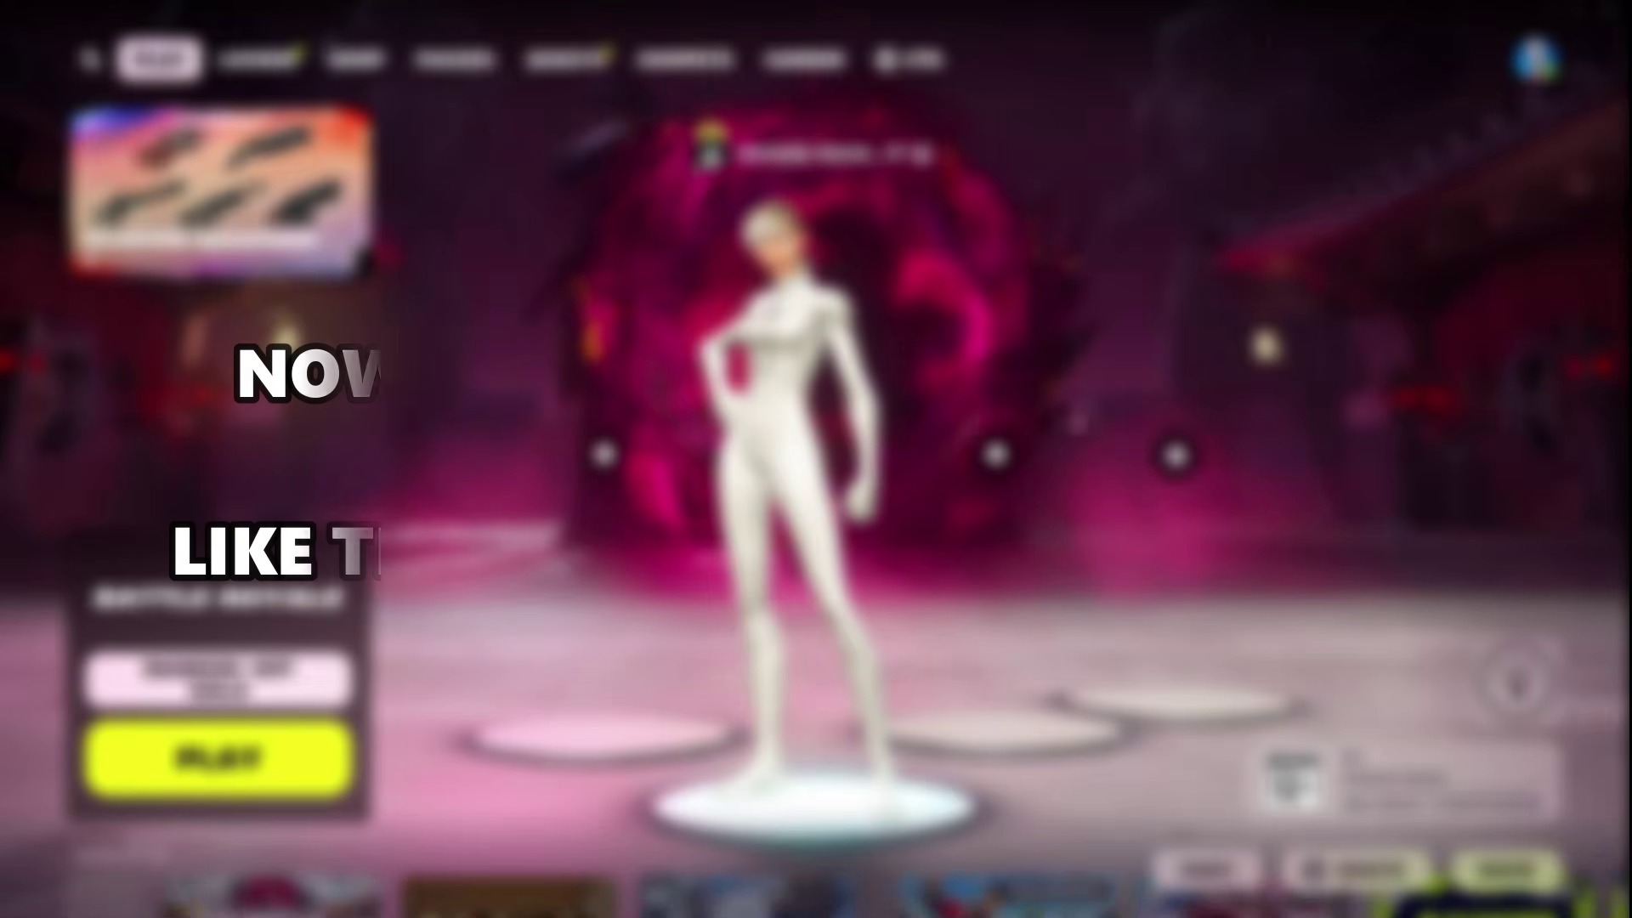